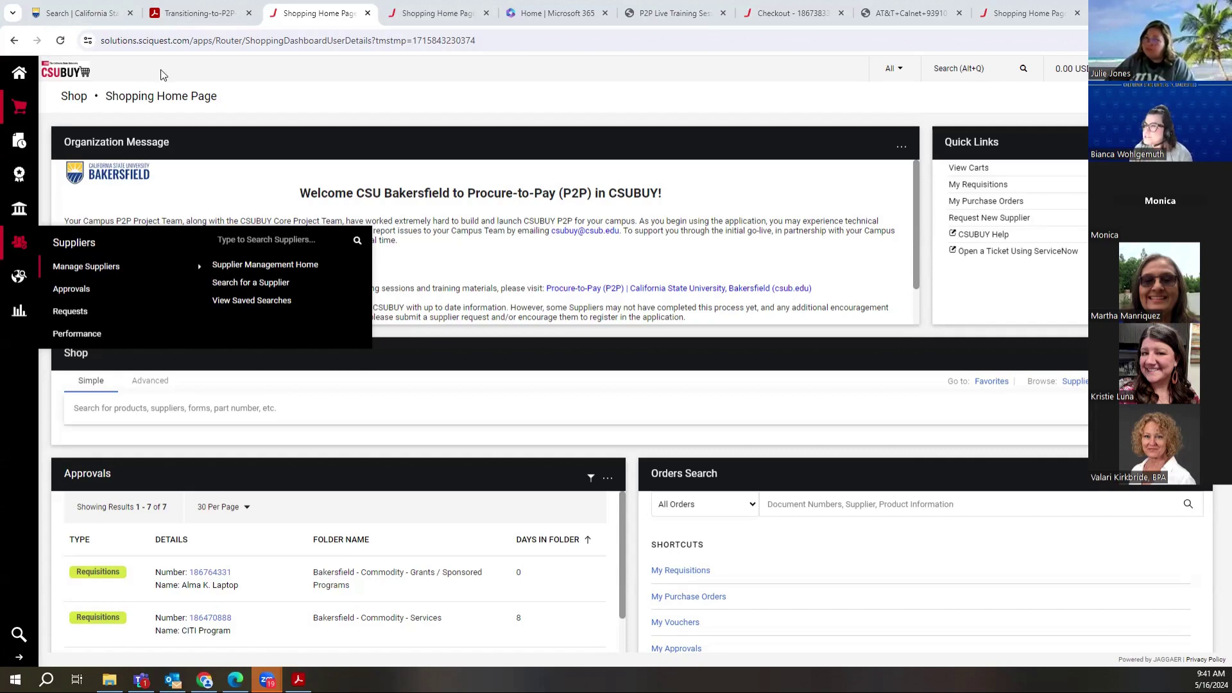
Step: From the Suppliers menu, place the cursor in the 'Type to Search Suppliers...' box
mouse_move(19, 242)
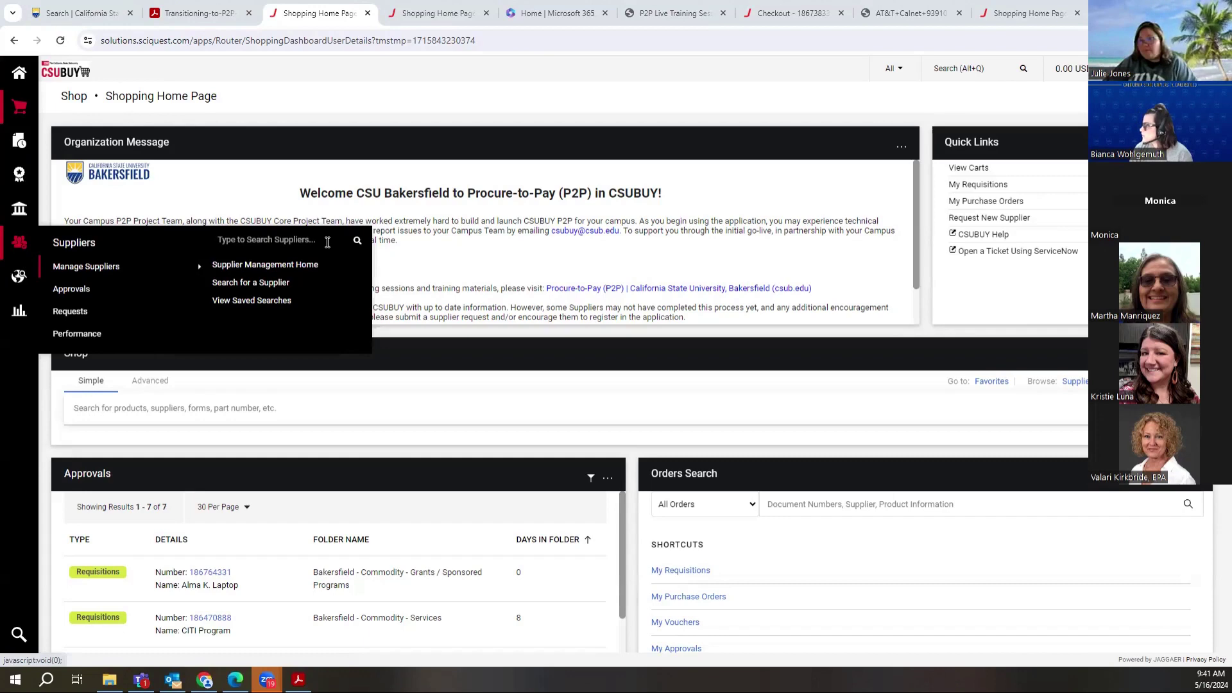
click(272, 239)
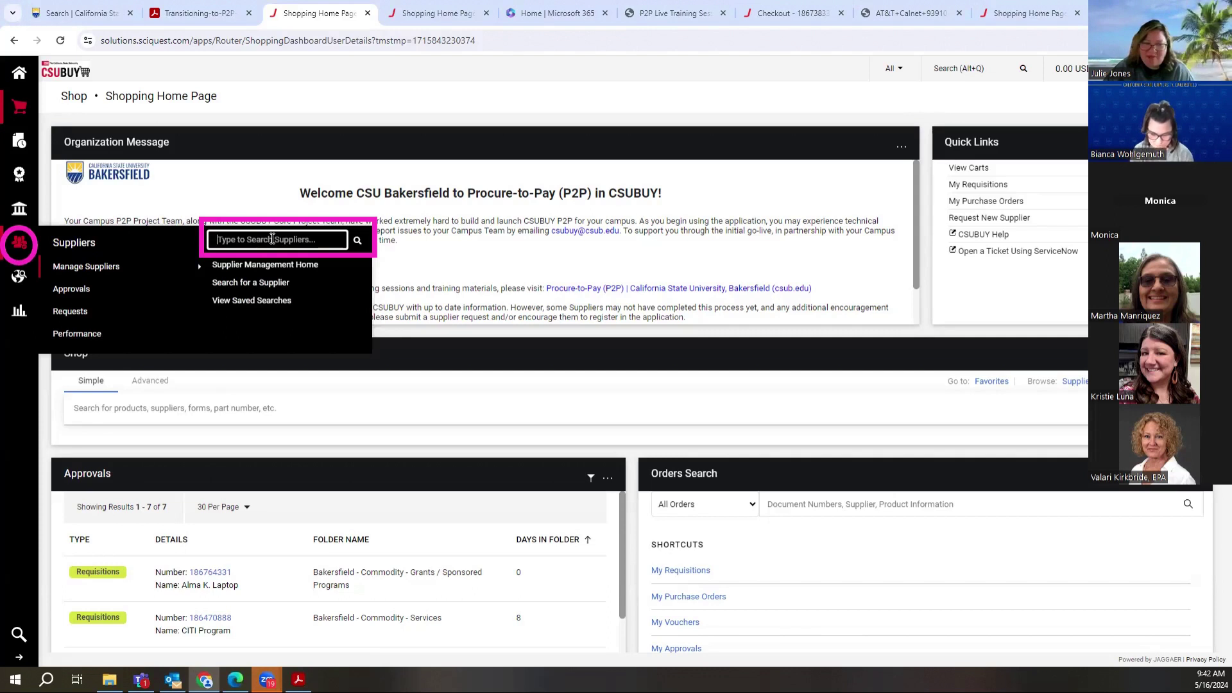
Step: Search suppliers for 'statewide library', returning Statewide California Electronic Library Consortium
text(state)
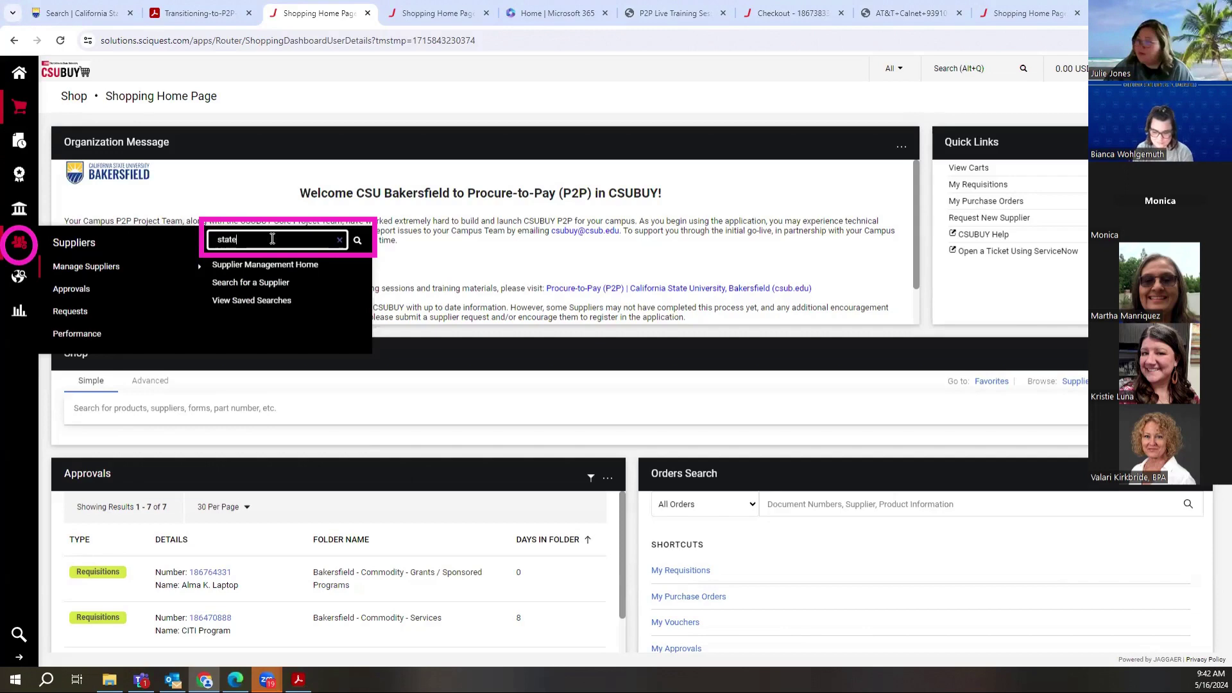
text(wi)
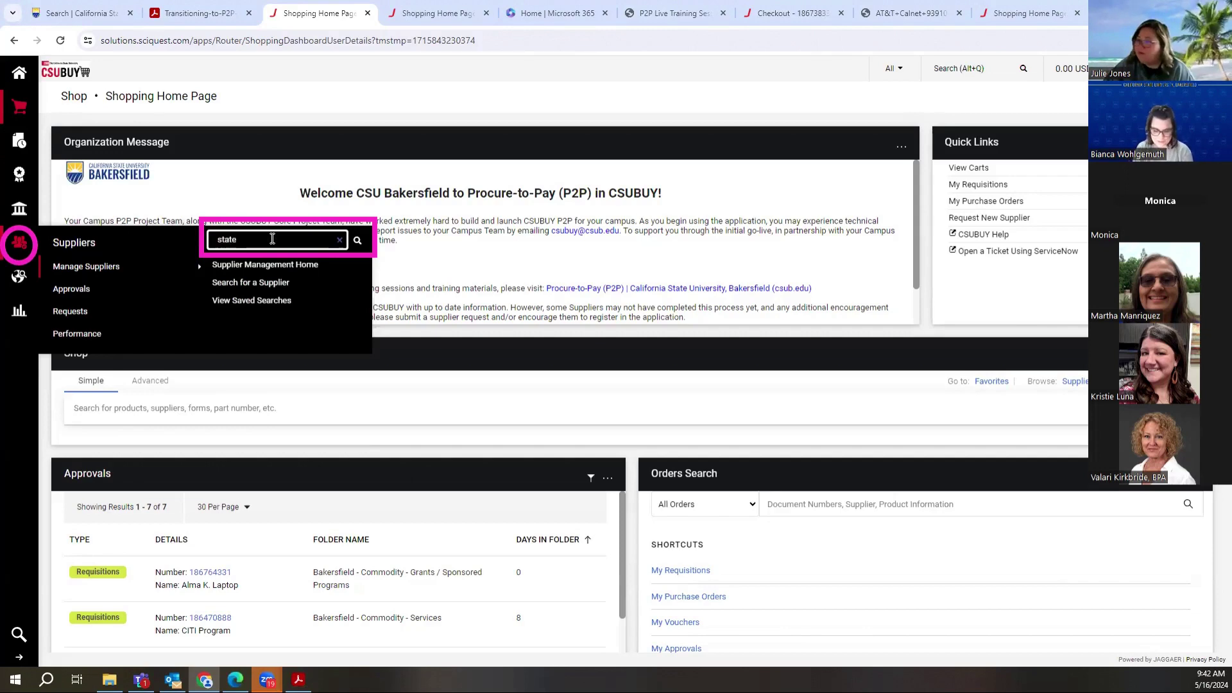
key(BackSpace)
text(wide li)
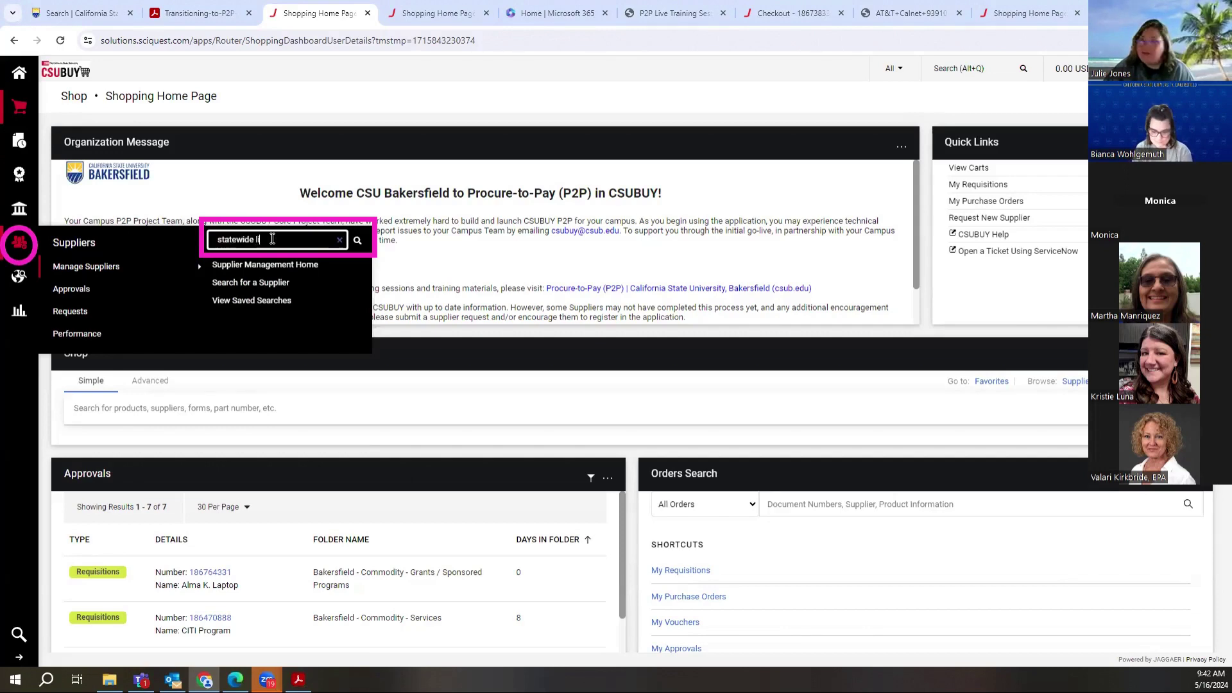
text(brary)
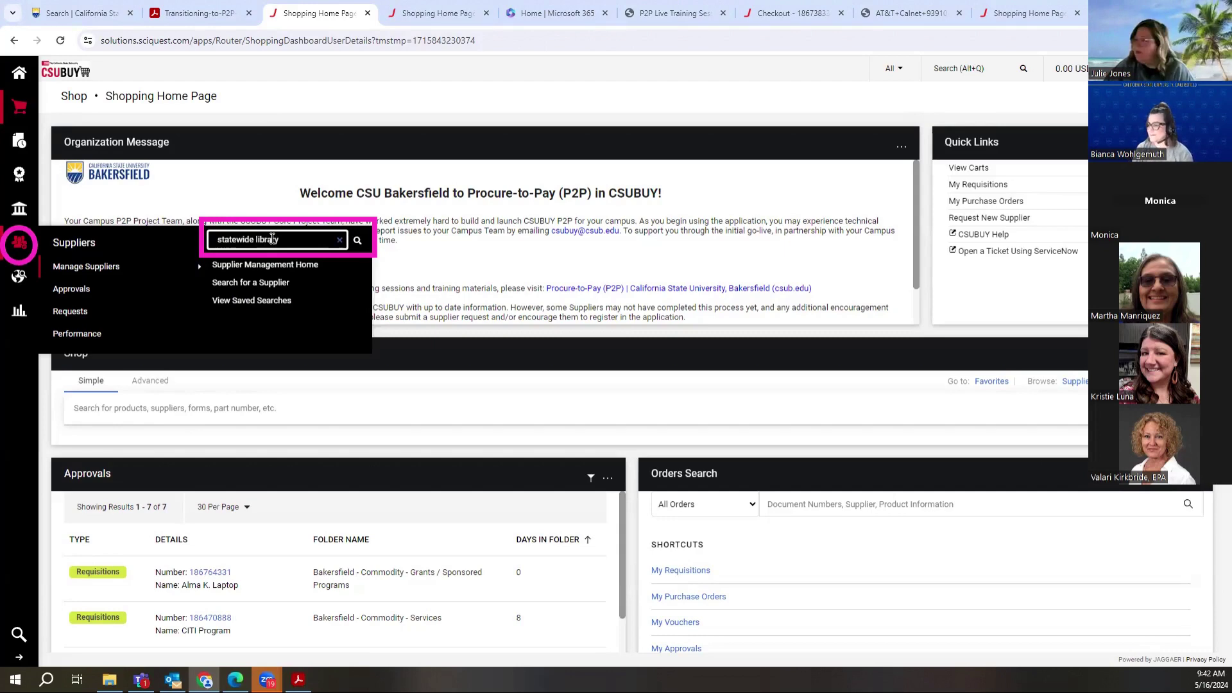
key(Return)
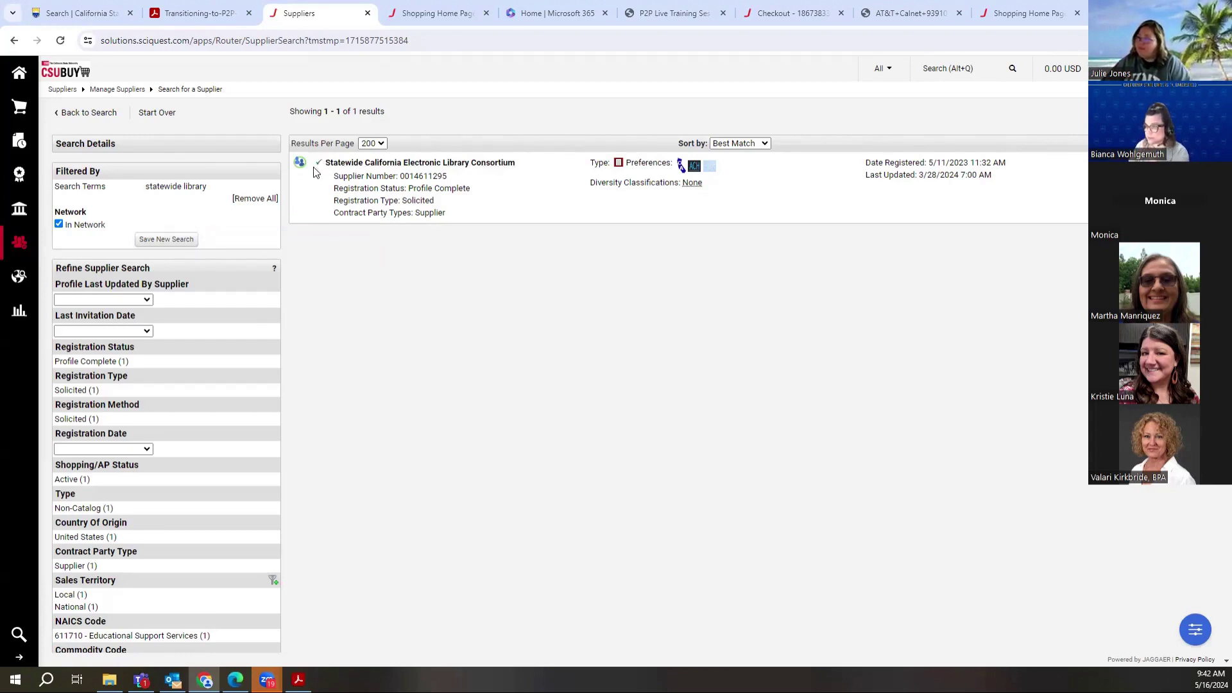
Step: Open the Statewide California Electronic Library Consortium Supplier 360 profile
click(377, 164)
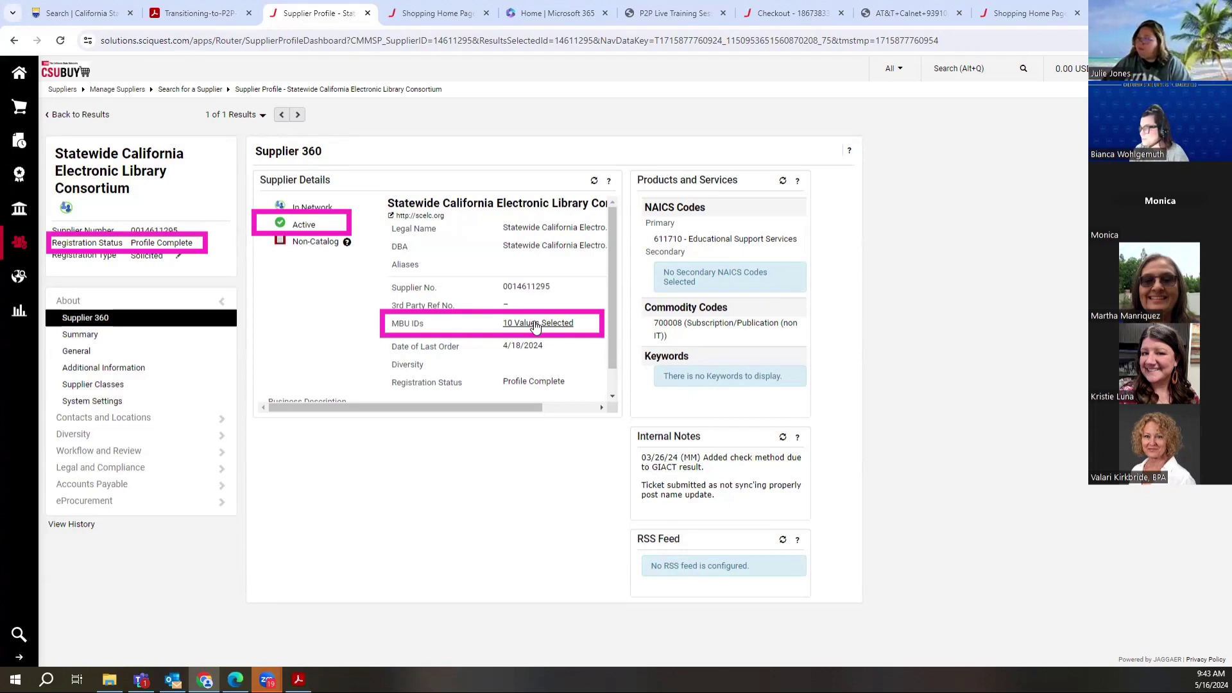
Step: List the consortium's 10 MBU IDs from the Supplier Details panel
click(536, 324)
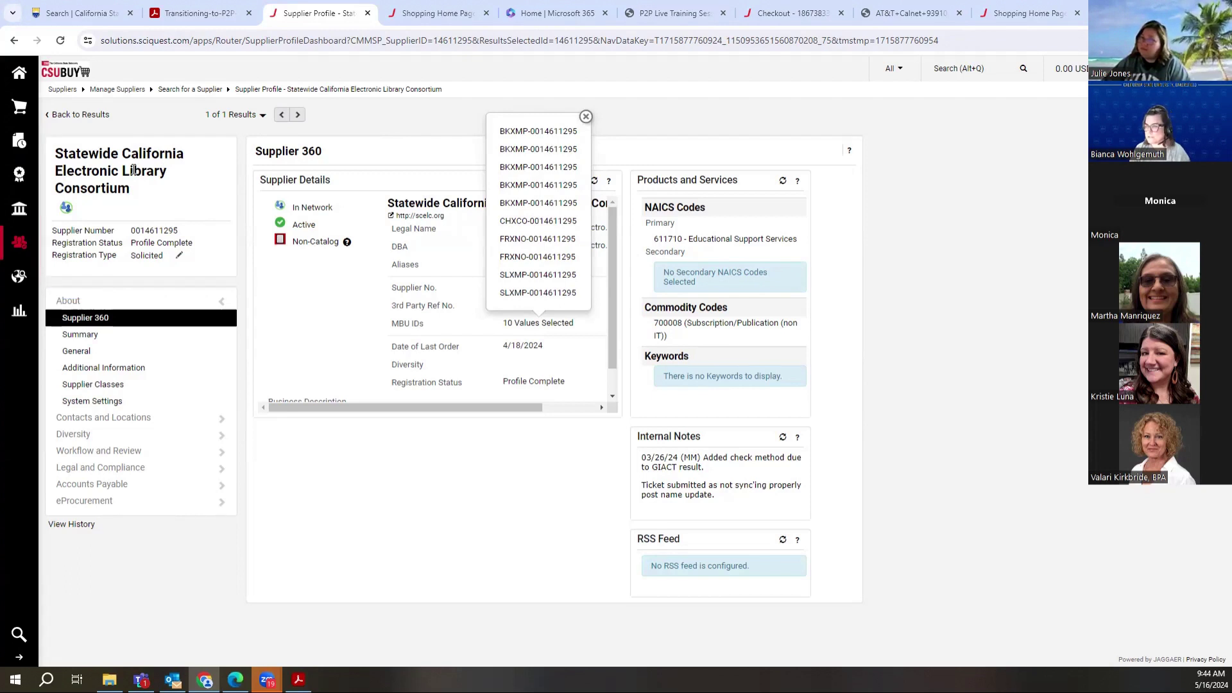
Step: Close the MBU list and search suppliers for 'sams club', which finds no results
mouse_move(19, 242)
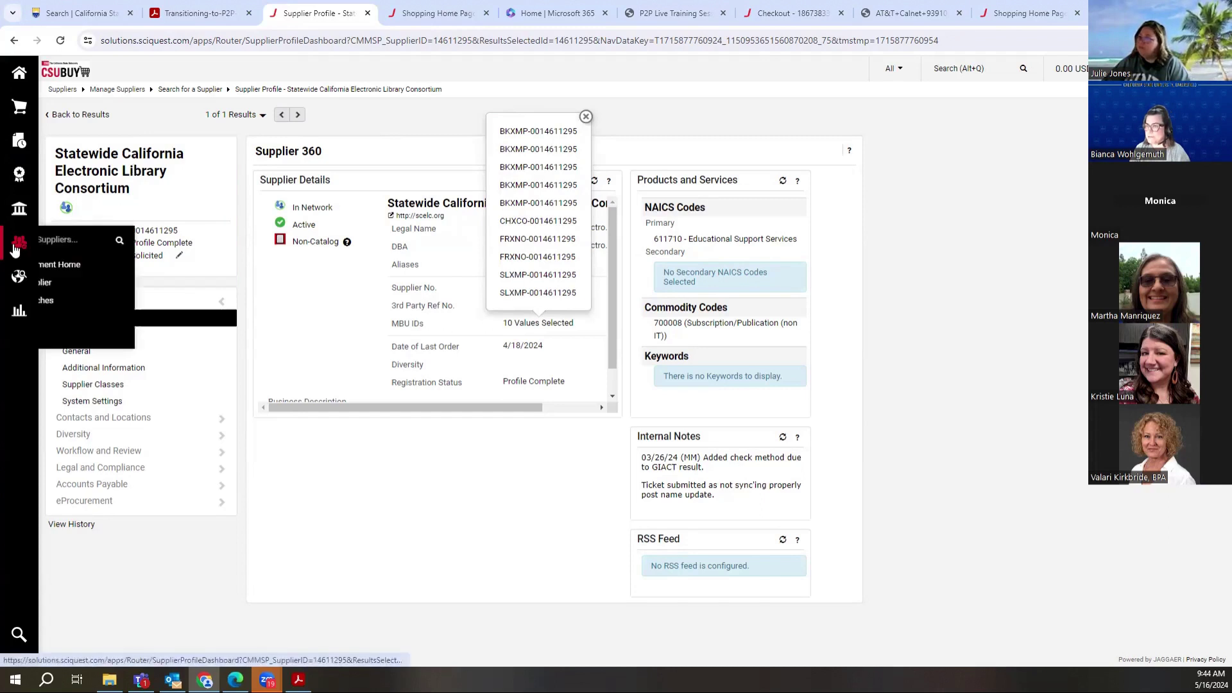
click(219, 241)
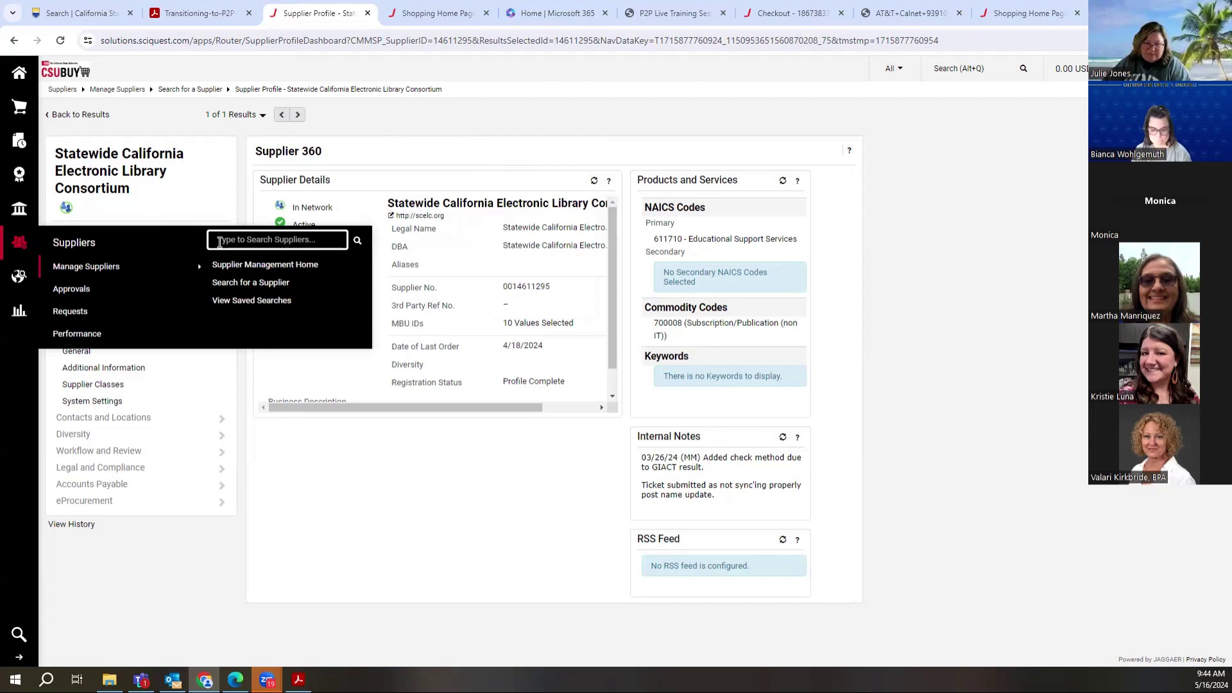
text(tams)
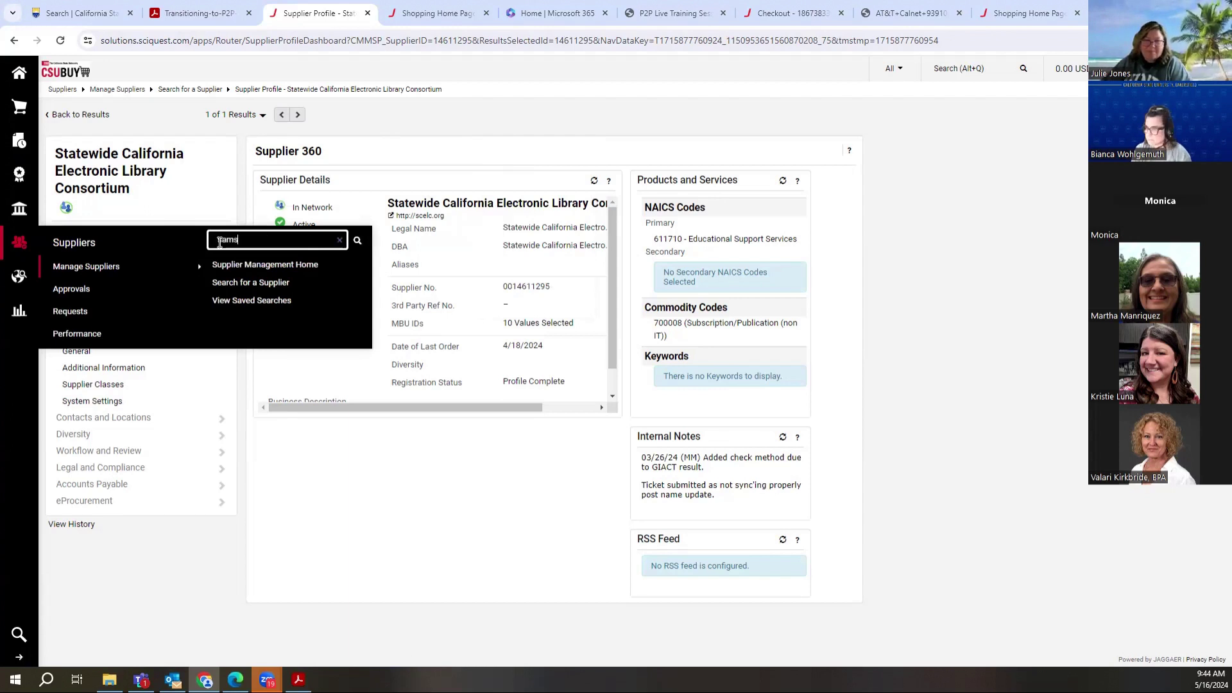
text( cl)
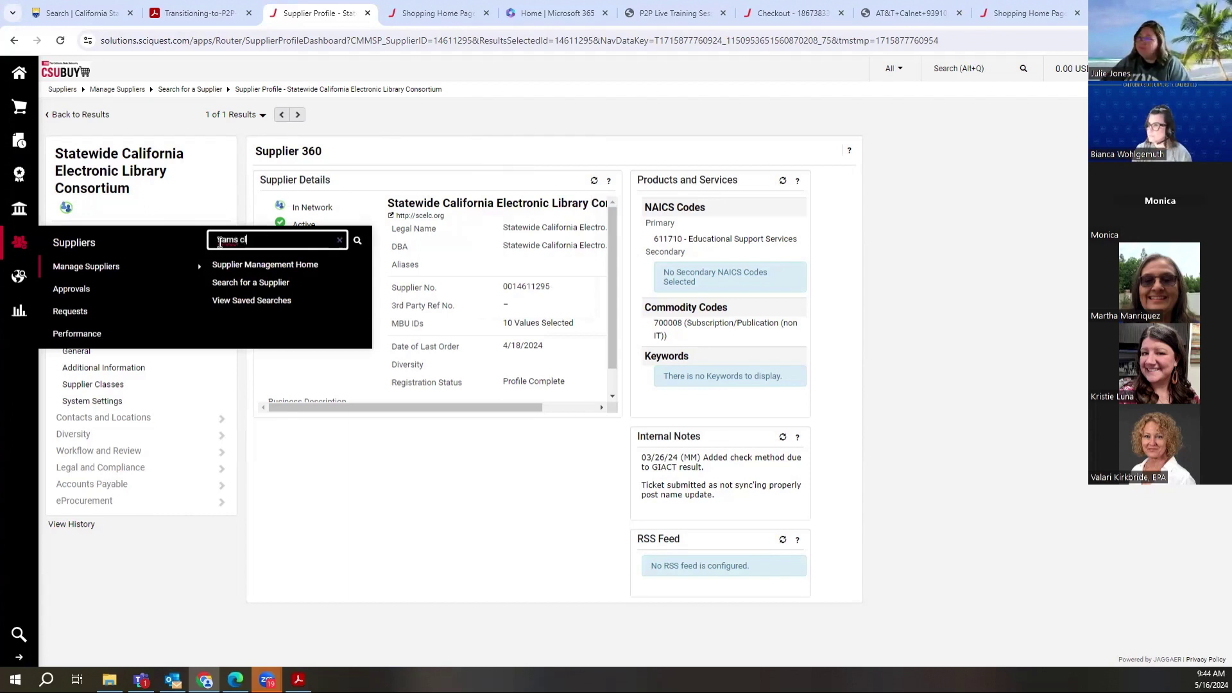
text(ub)
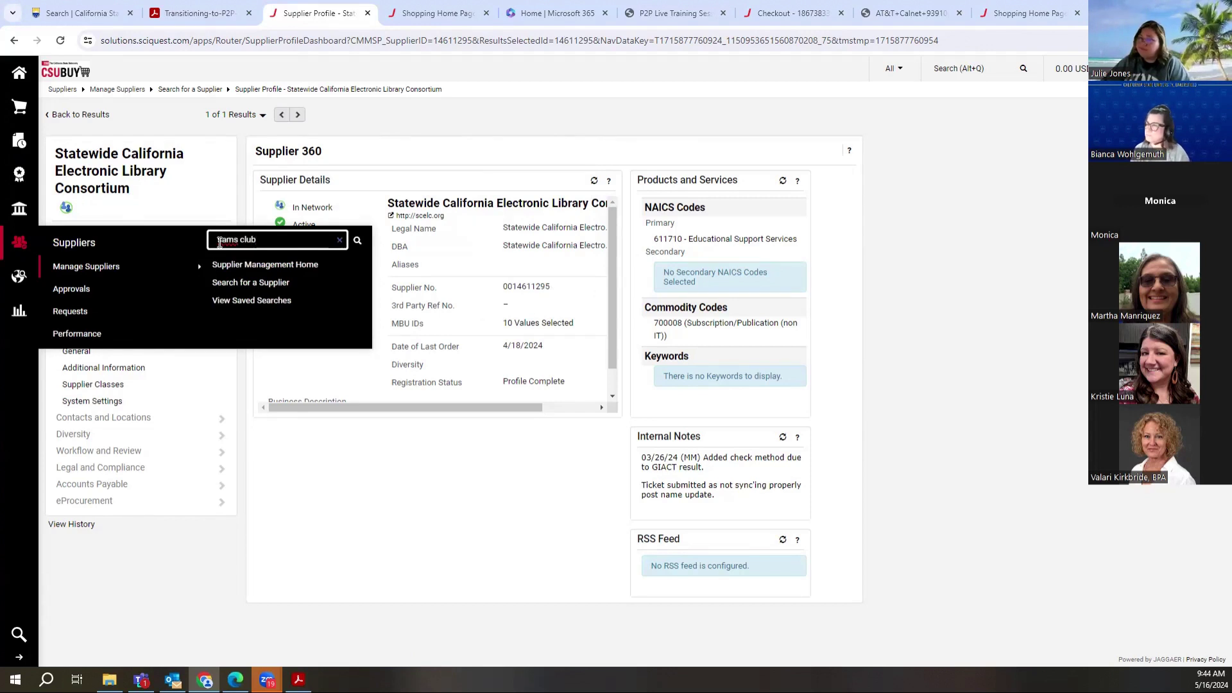
click(220, 242)
key(BackSpace)
text(s)
key(Return)
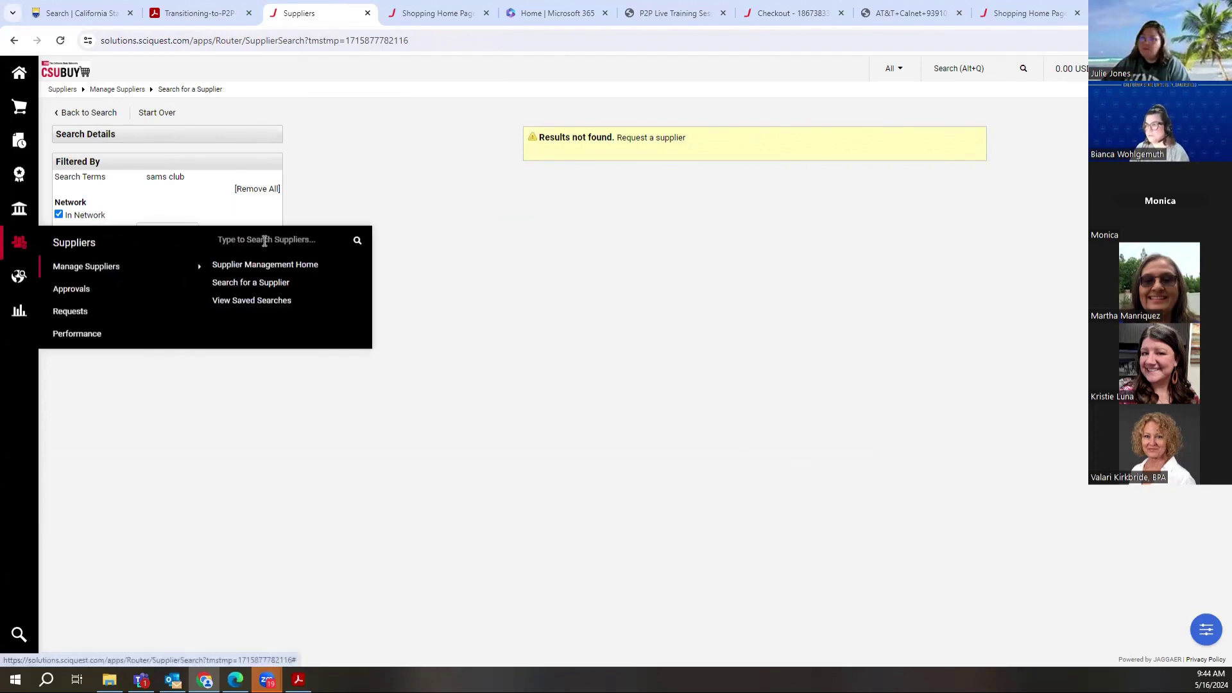
click(264, 241)
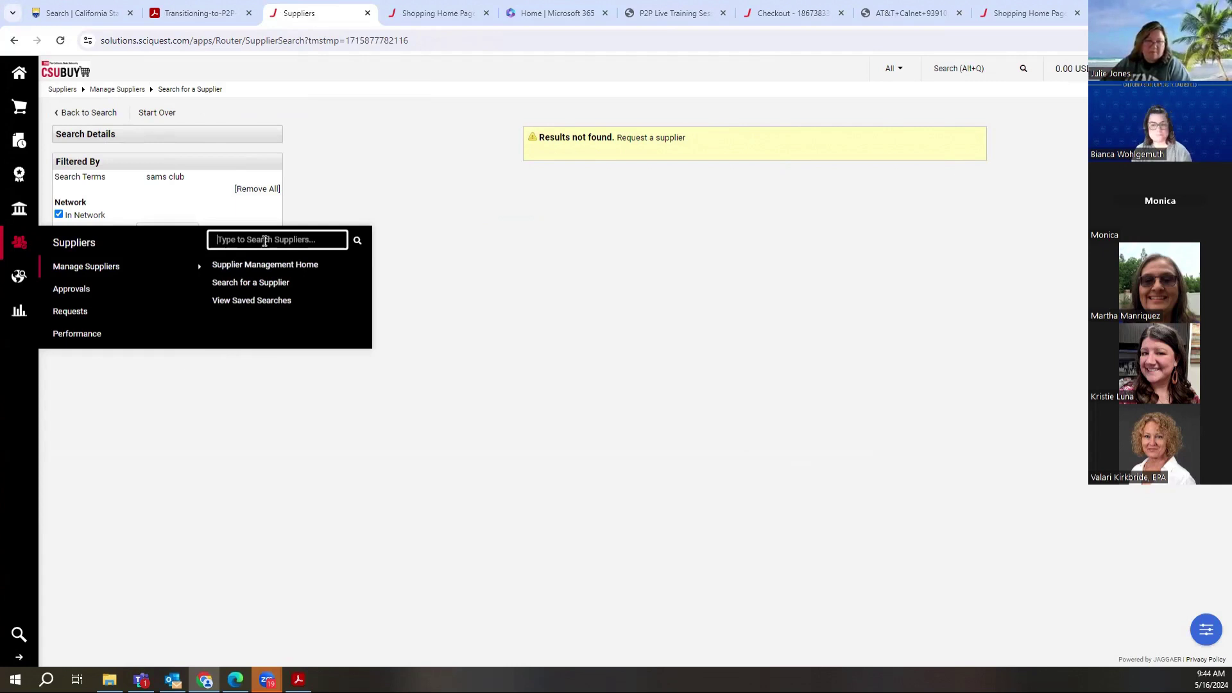
Step: Search for 'verizon' and open the Verizon Business supplier profile
text(verizon)
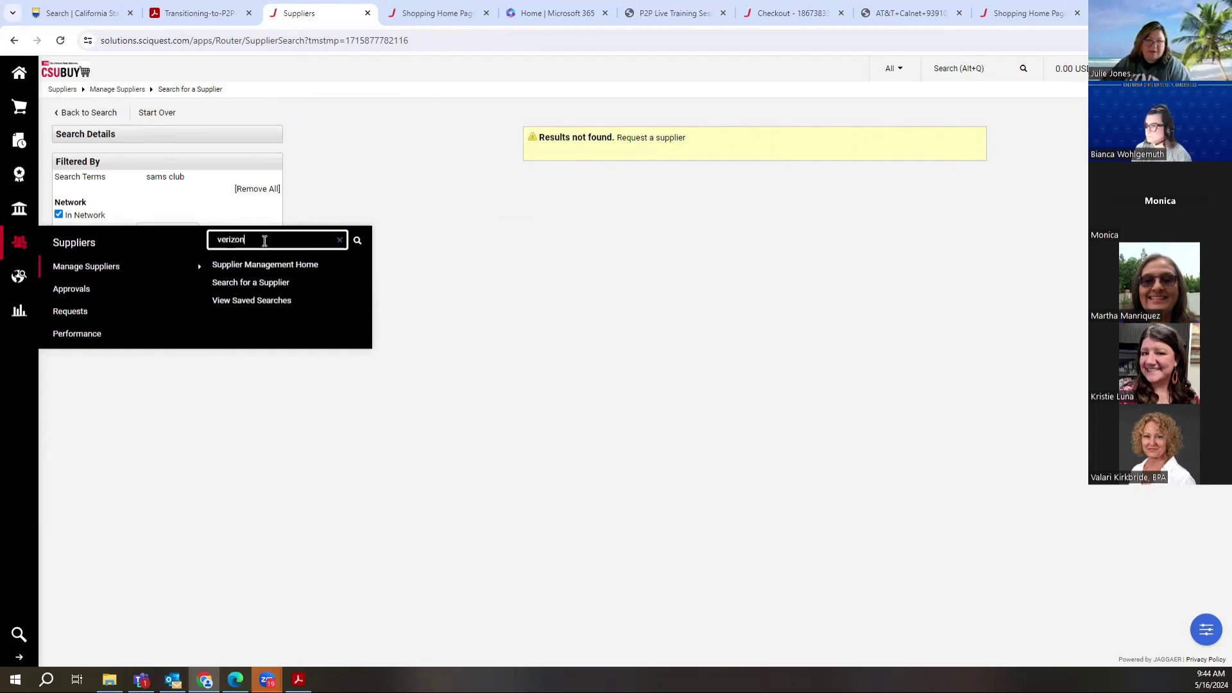
key(Return)
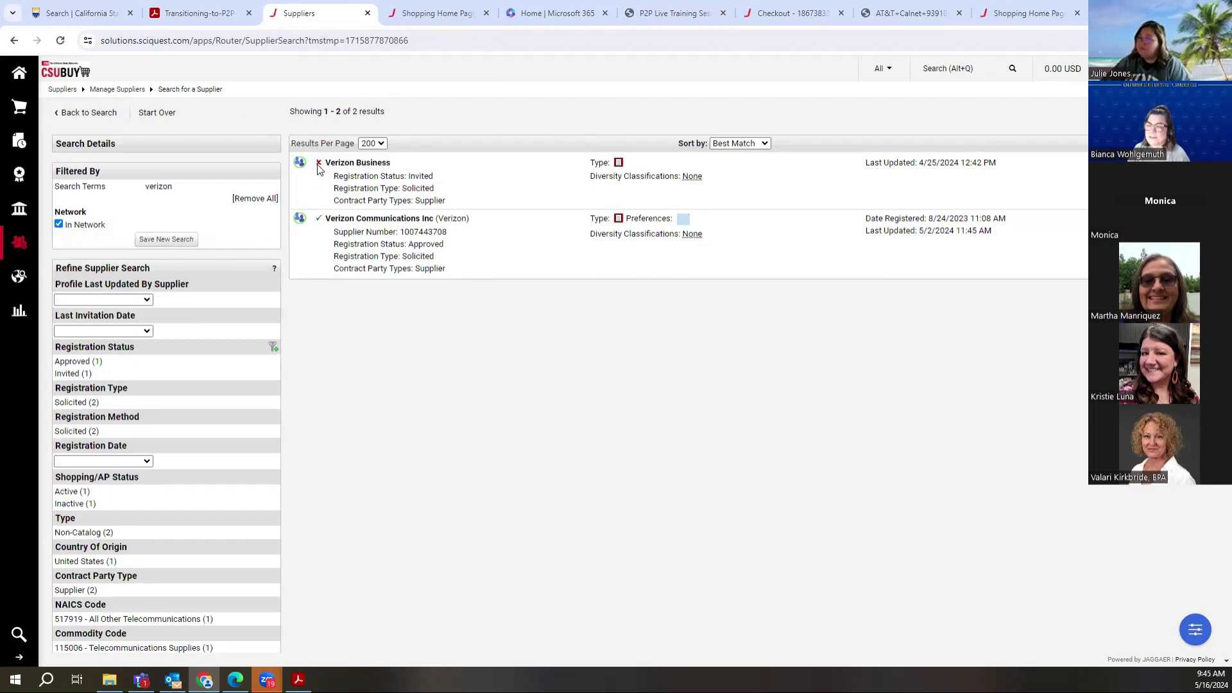
click(365, 164)
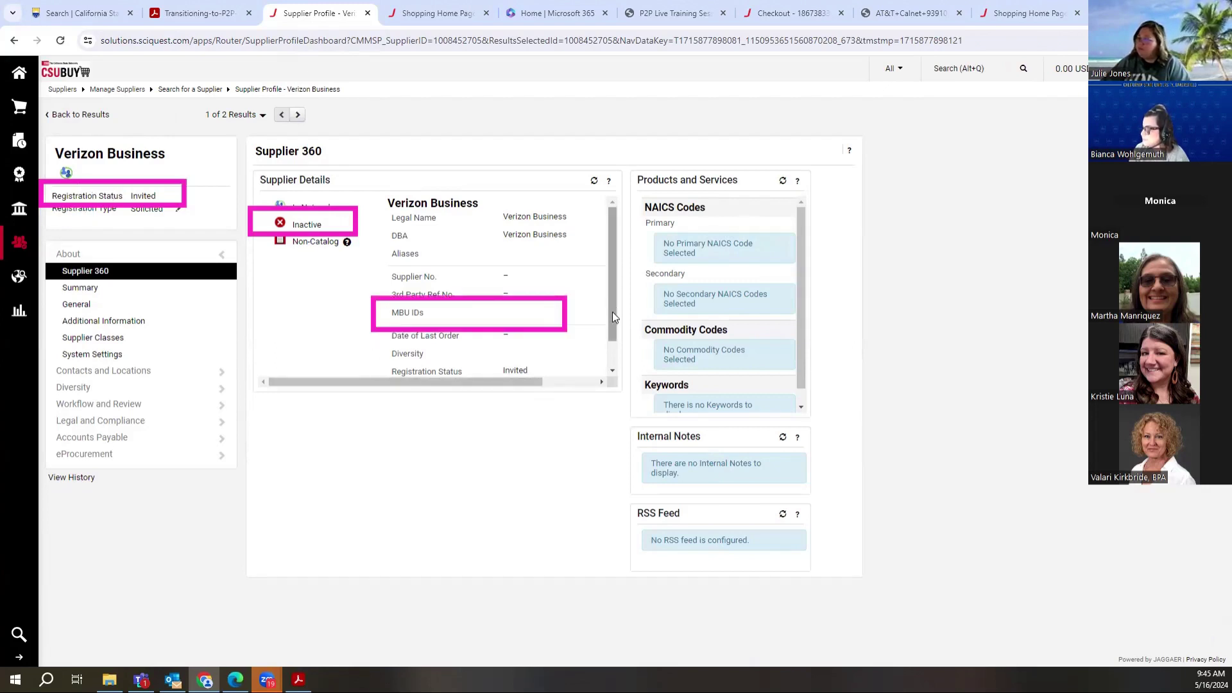
drag(612, 312, 614, 342)
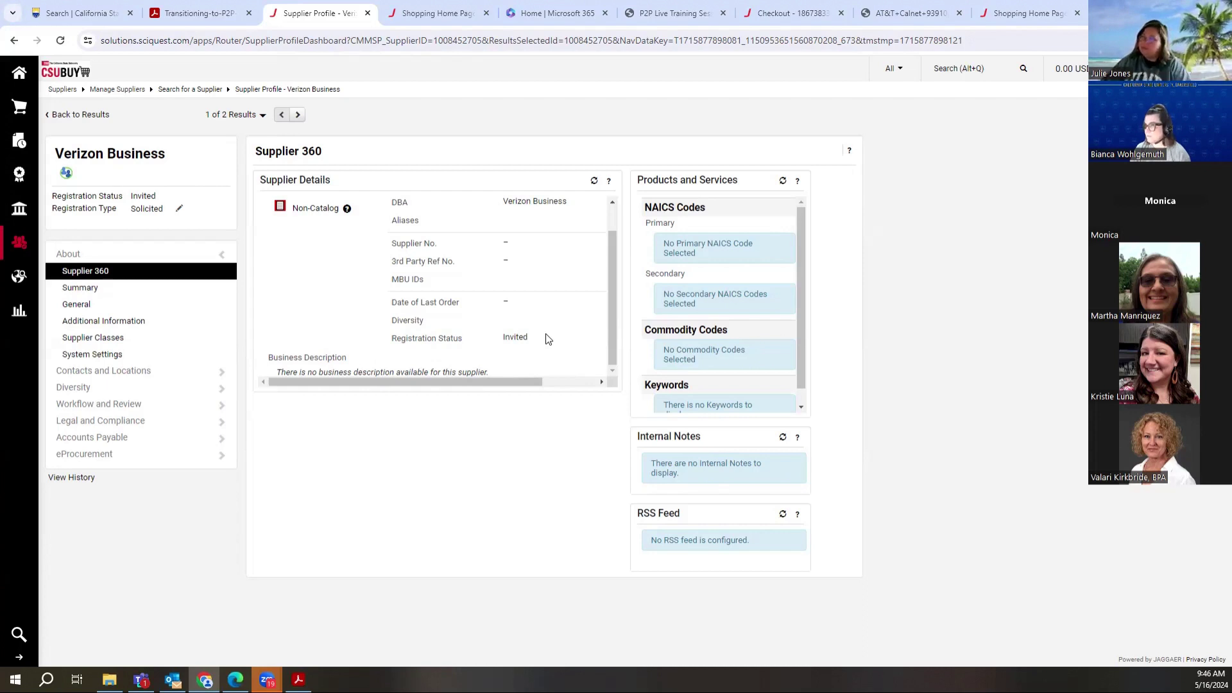
Step: Switch the Verizon Business profile from its overview to the Summary page
click(88, 290)
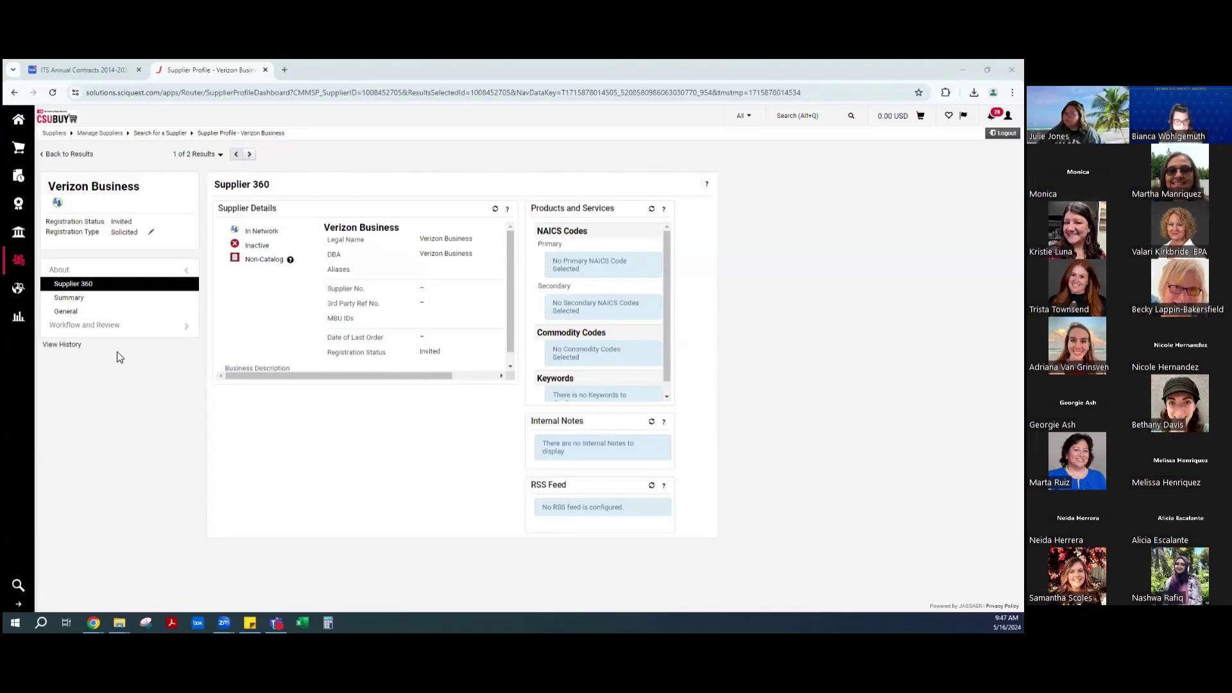
Step: Open the Verizon Business Summary page and then its View History record list
click(107, 303)
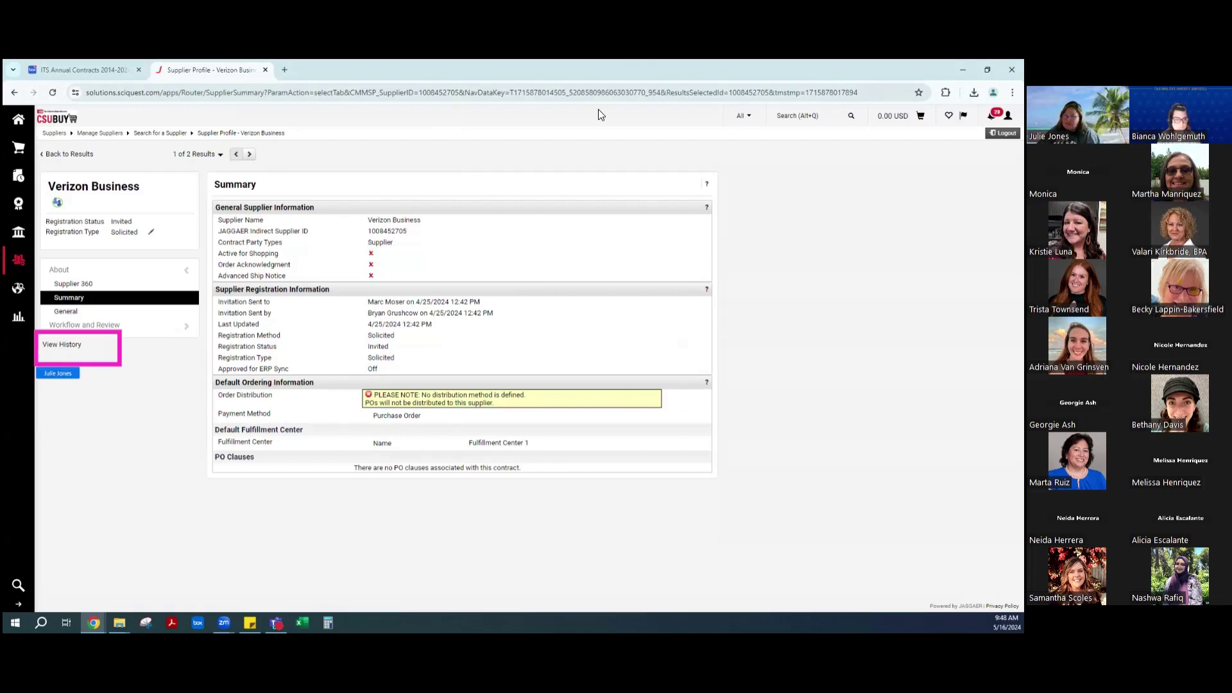
click(71, 346)
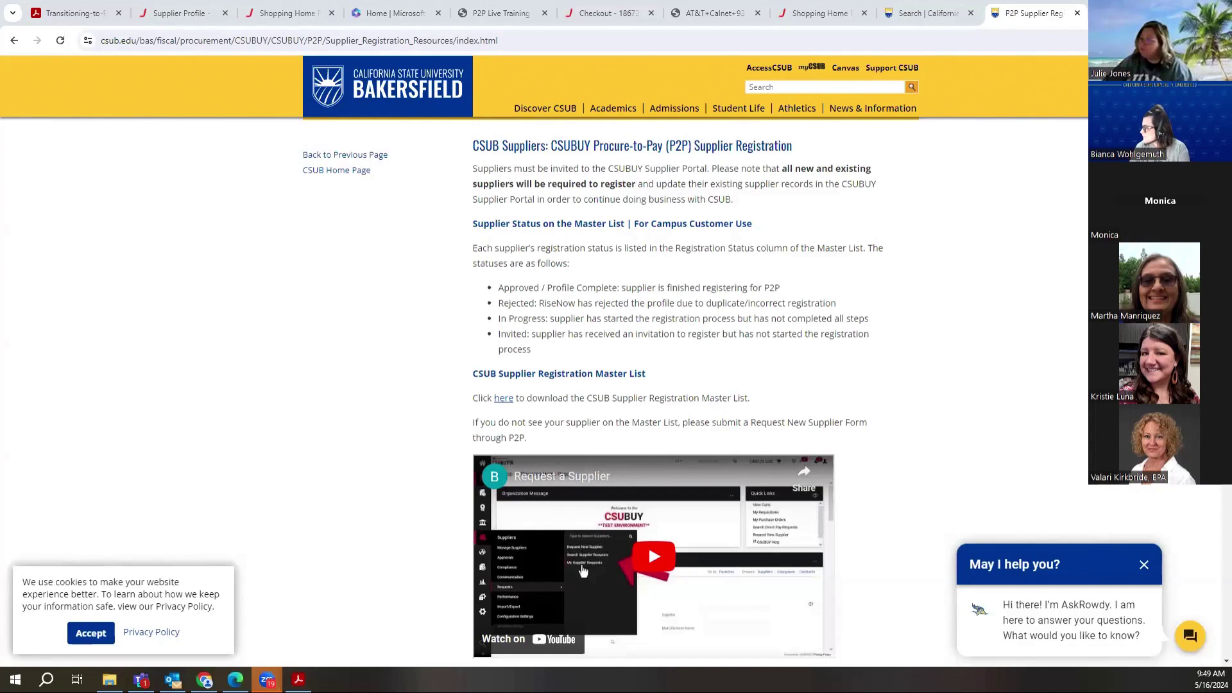
Step: Highlight the JAGGAER support e-mail address on the Supplier Registration page
scroll(652, 359, down, 2)
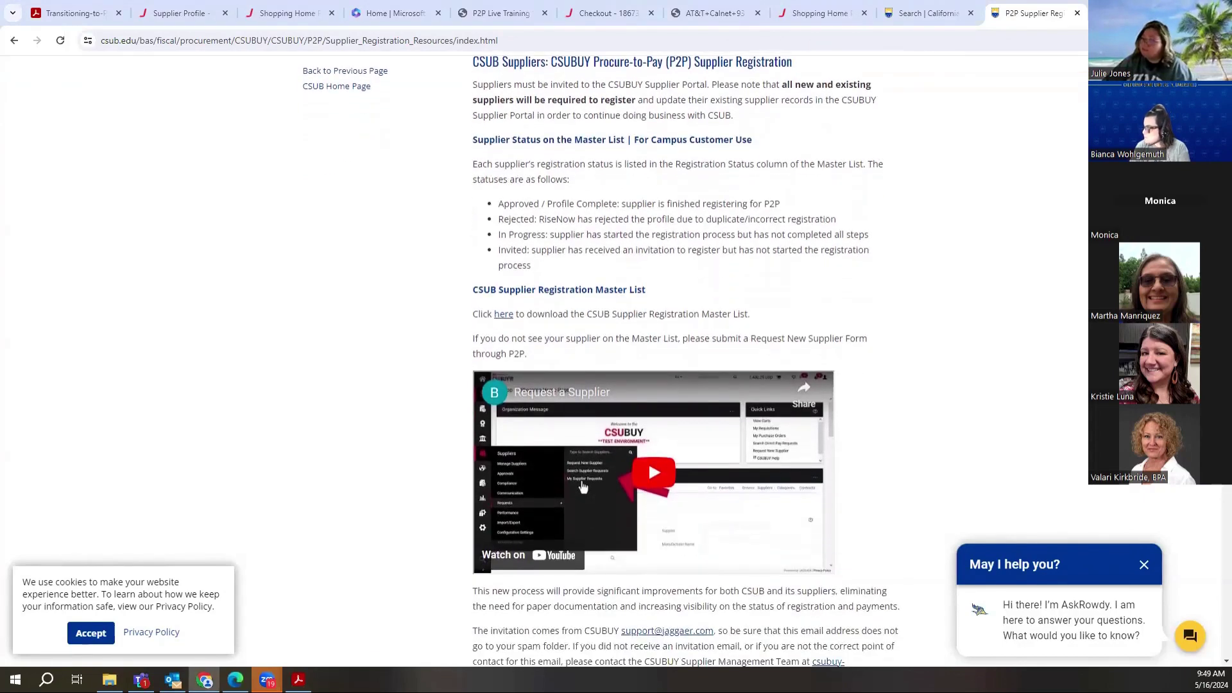
scroll(653, 360, down, 5)
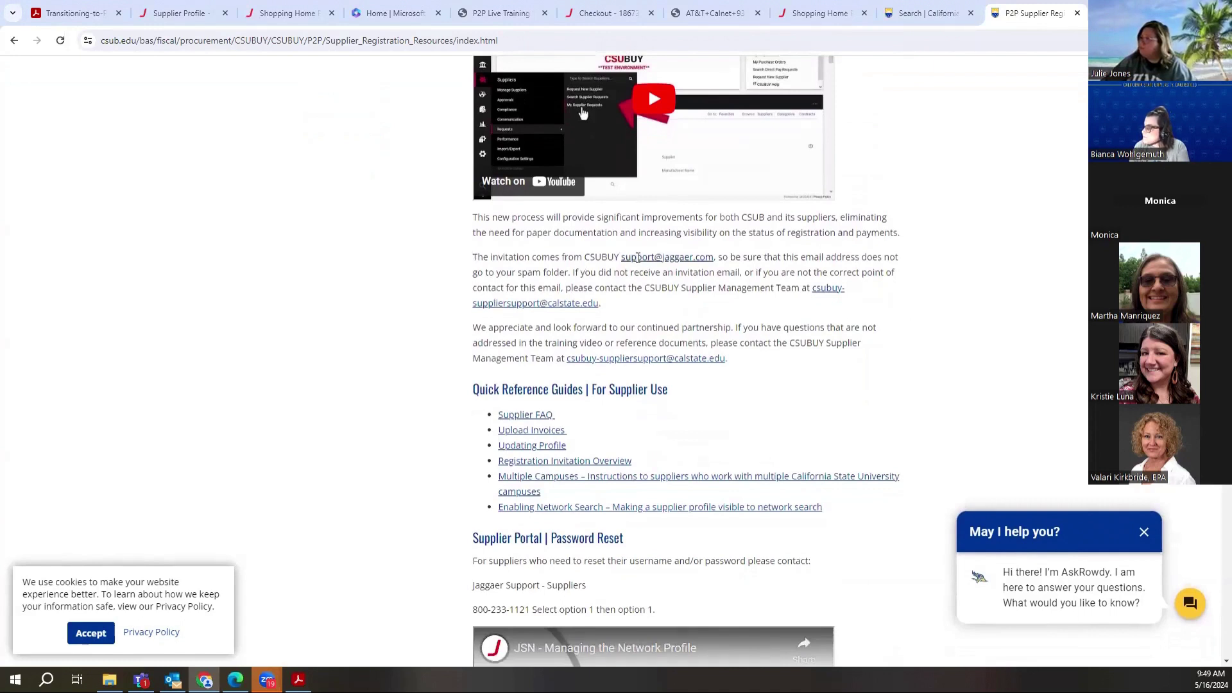
drag(619, 257, 716, 258)
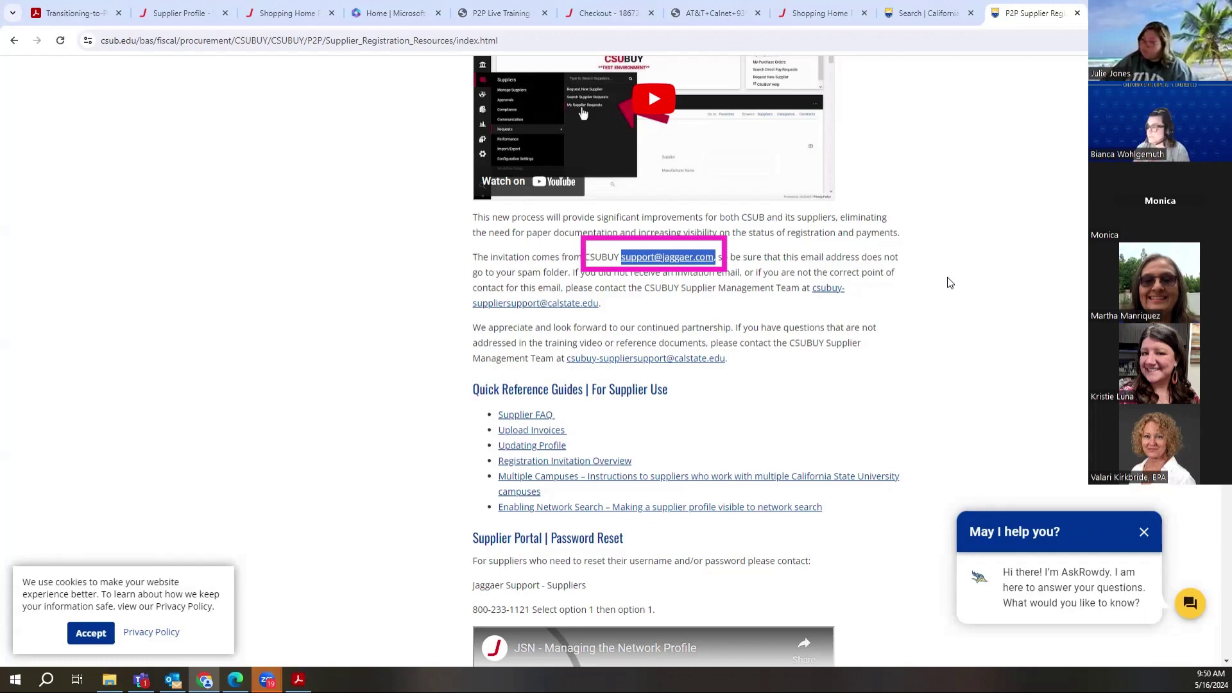
Step: Highlight the CSUBUY supplier support e-mail, then open the Registration Invitation Overview guide
click(954, 288)
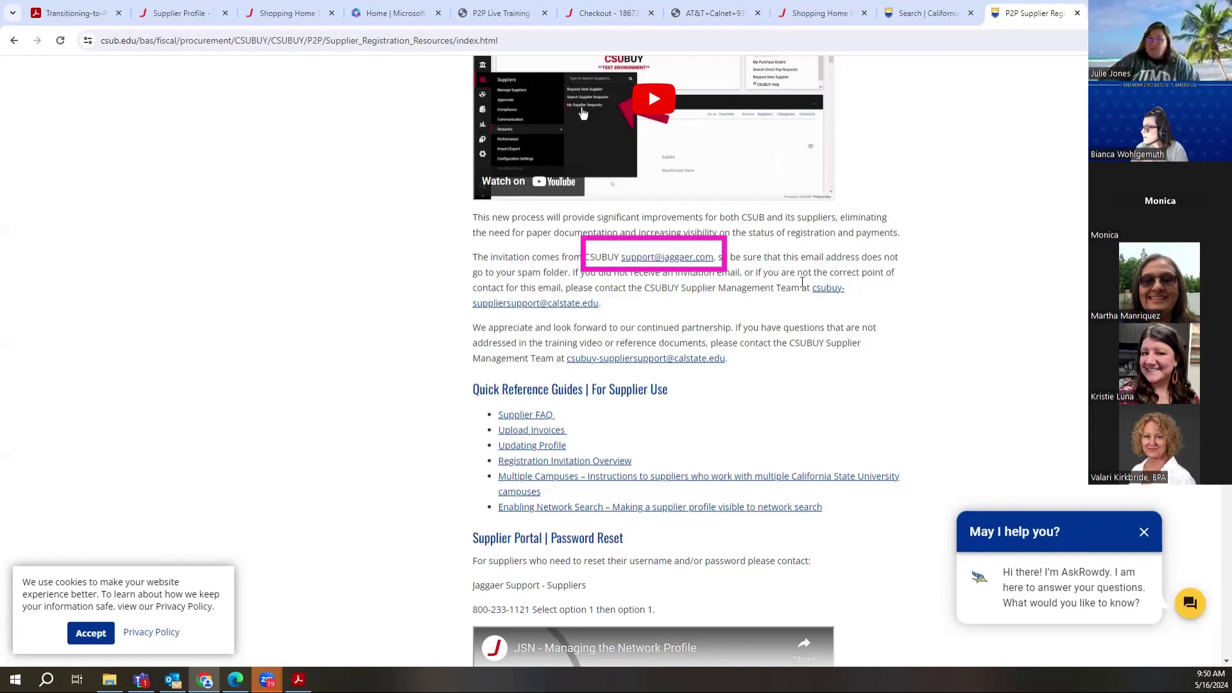
drag(811, 288, 849, 303)
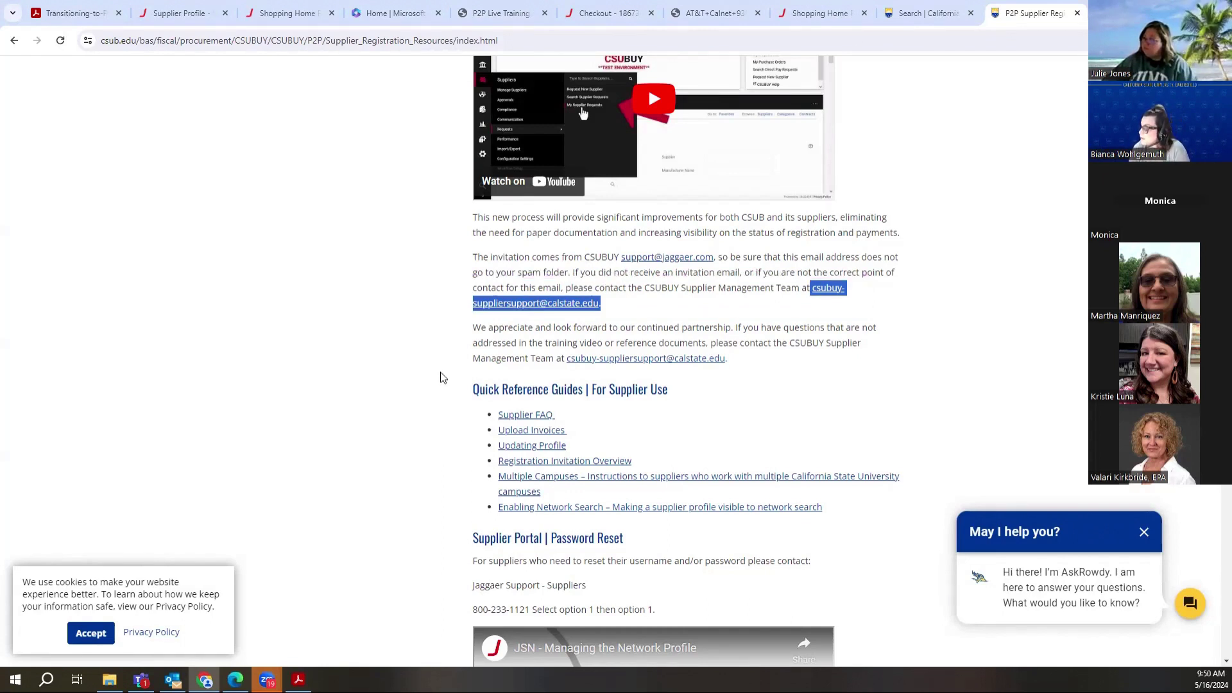
scroll(440, 378, down, 2)
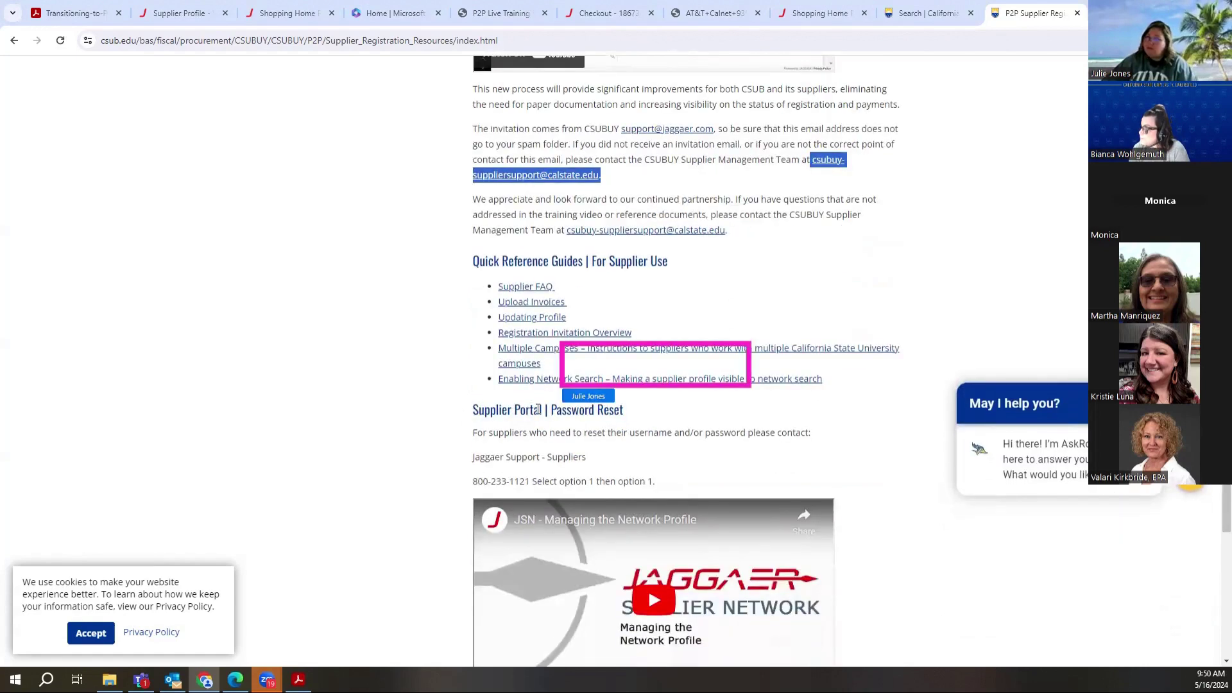
click(467, 288)
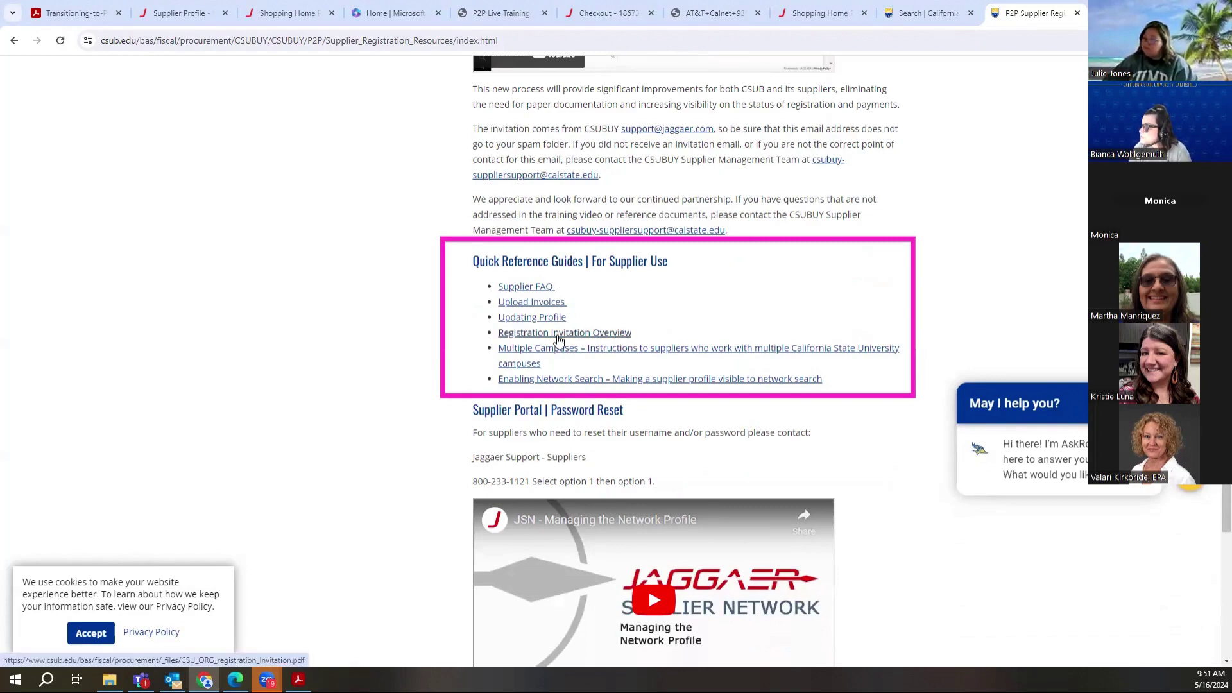
click(557, 334)
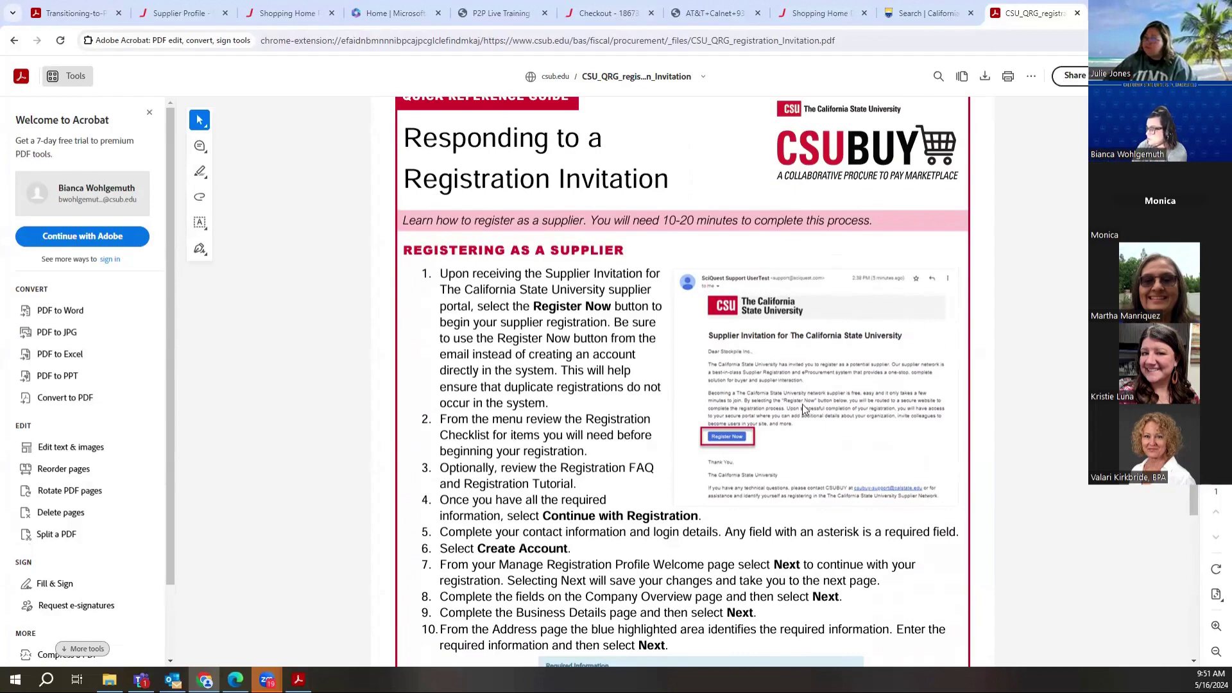
Step: Read the Registration Invitation guide down to step 14, then go back to Supplier Registration Resources
scroll(682, 381, down, 3)
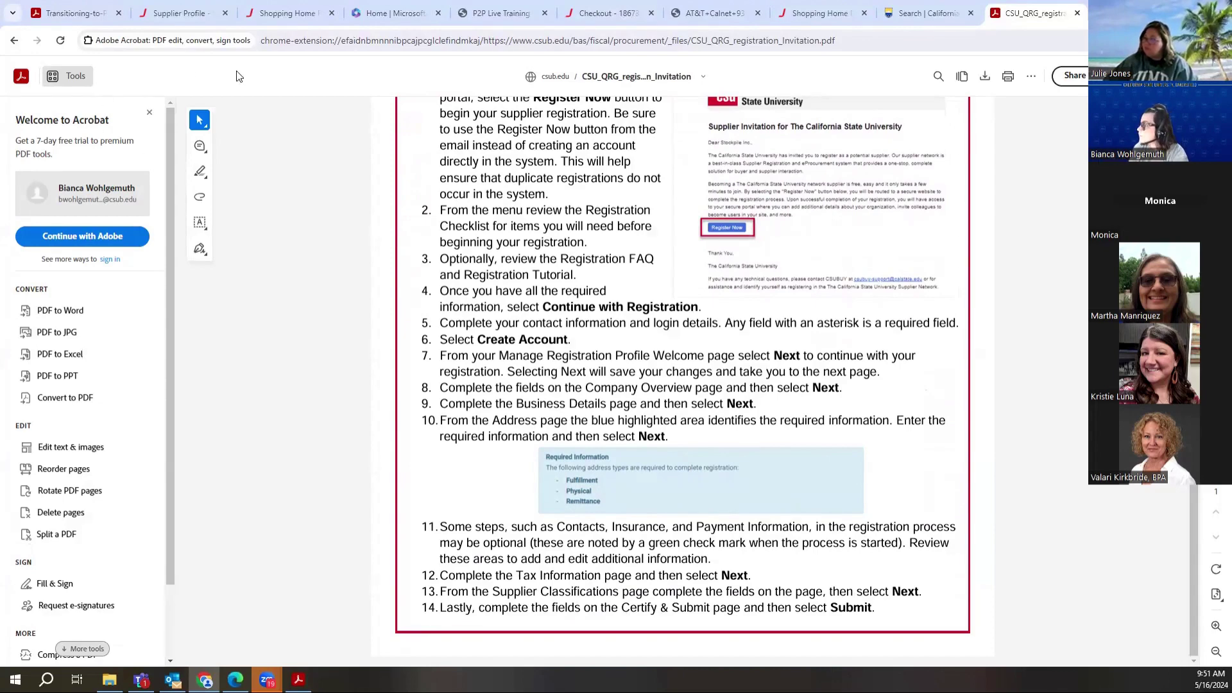
click(13, 41)
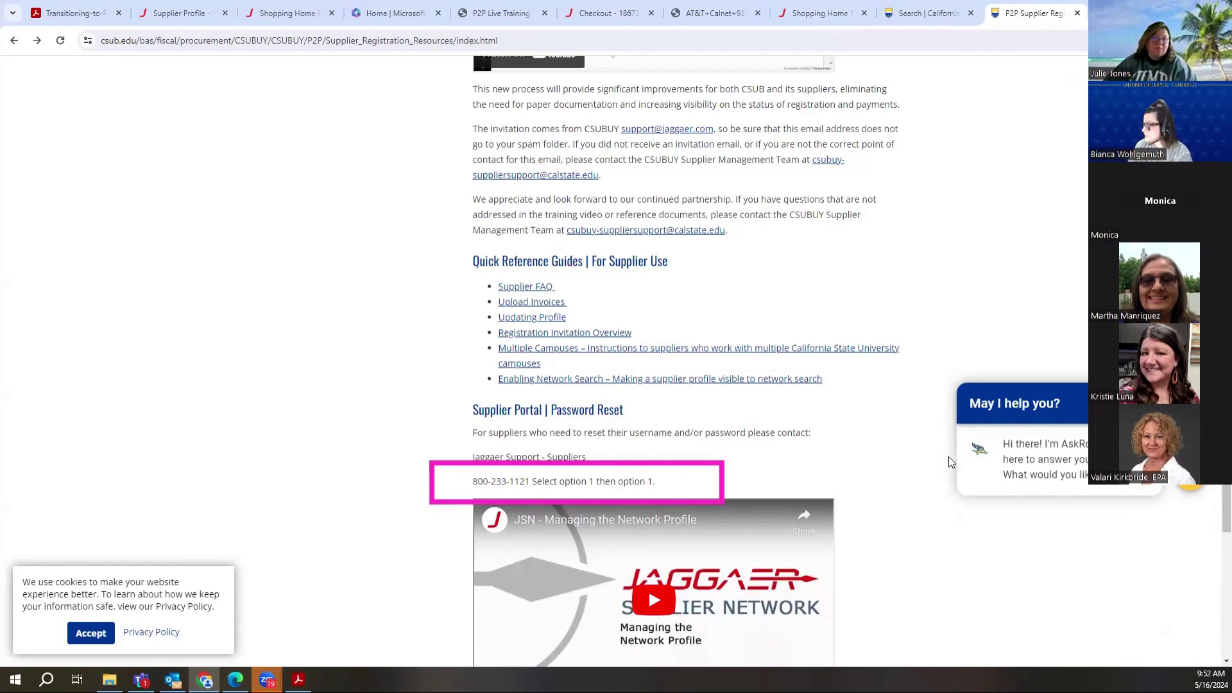
Step: Review the password reset phone number, then return to the Verizon Business supplier profile
scroll(886, 463, down, 3)
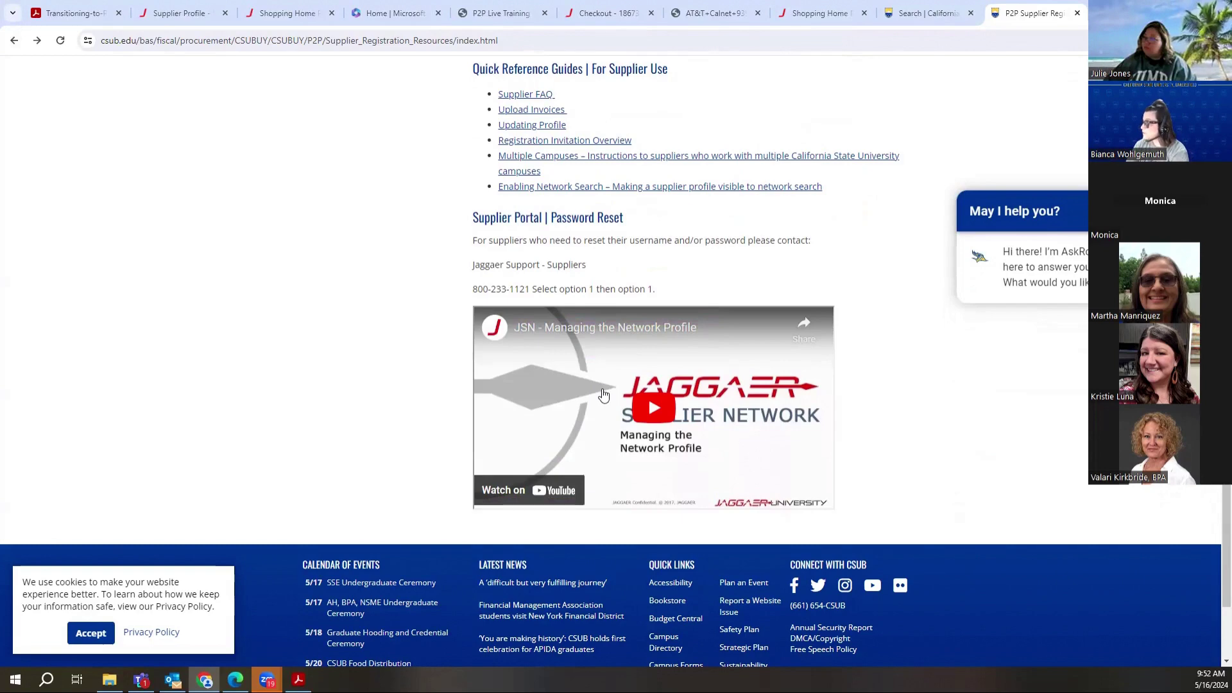
scroll(613, 379, up, 4)
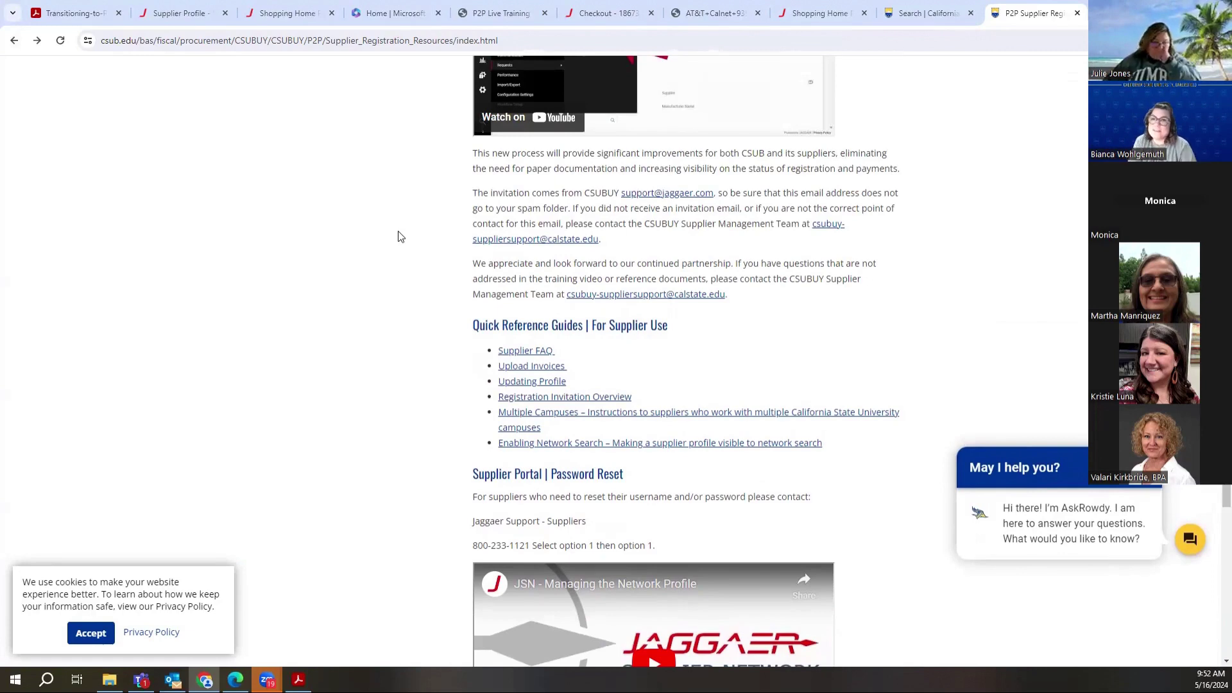
scroll(334, 241, up, 4)
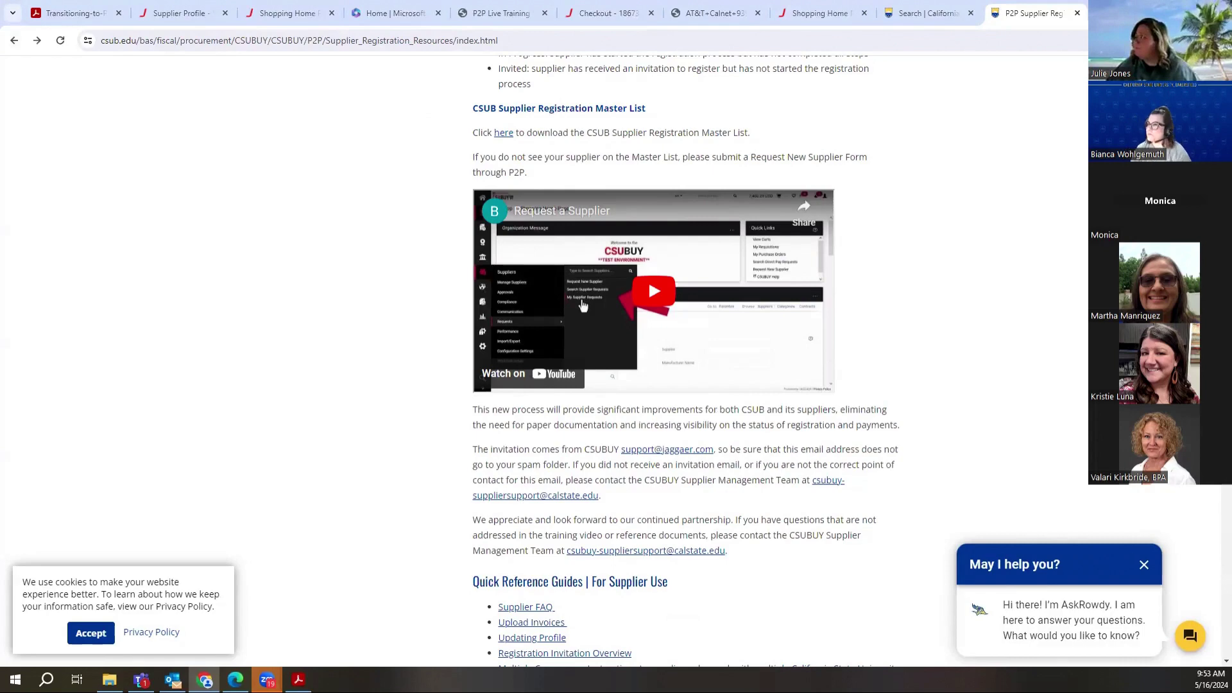
click(172, 8)
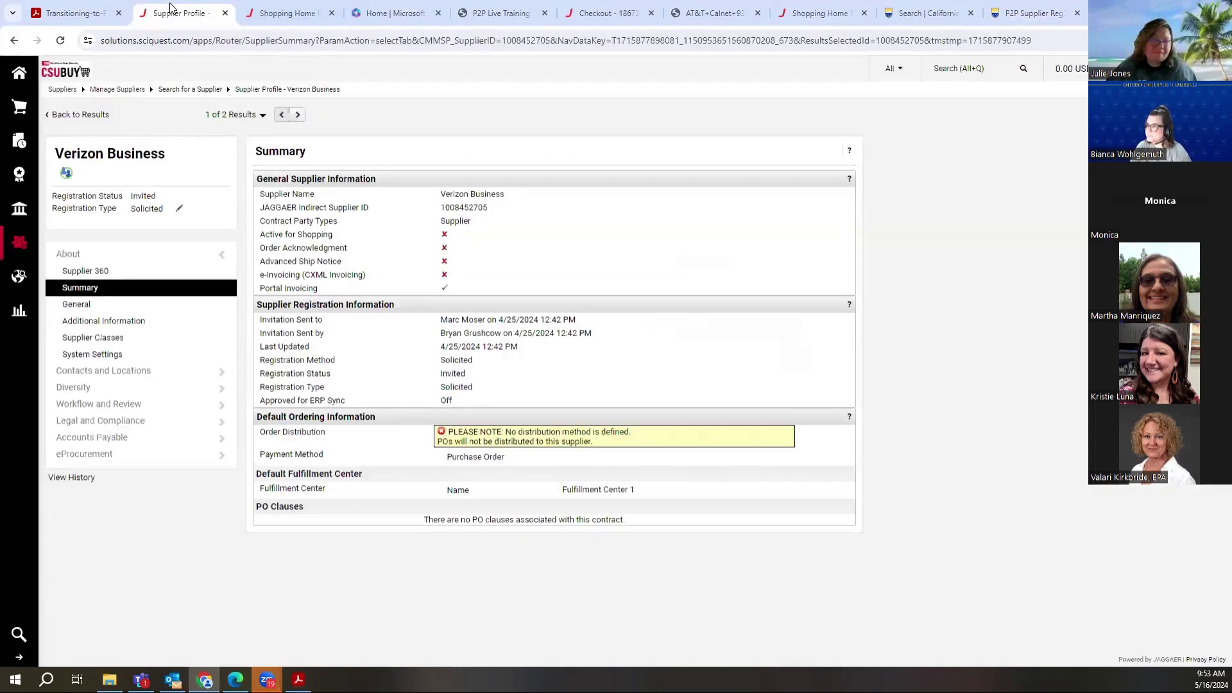
Step: Refresh the Verizon Business summary and open its Supplier 360 dashboard and supplier quick search
click(67, 290)
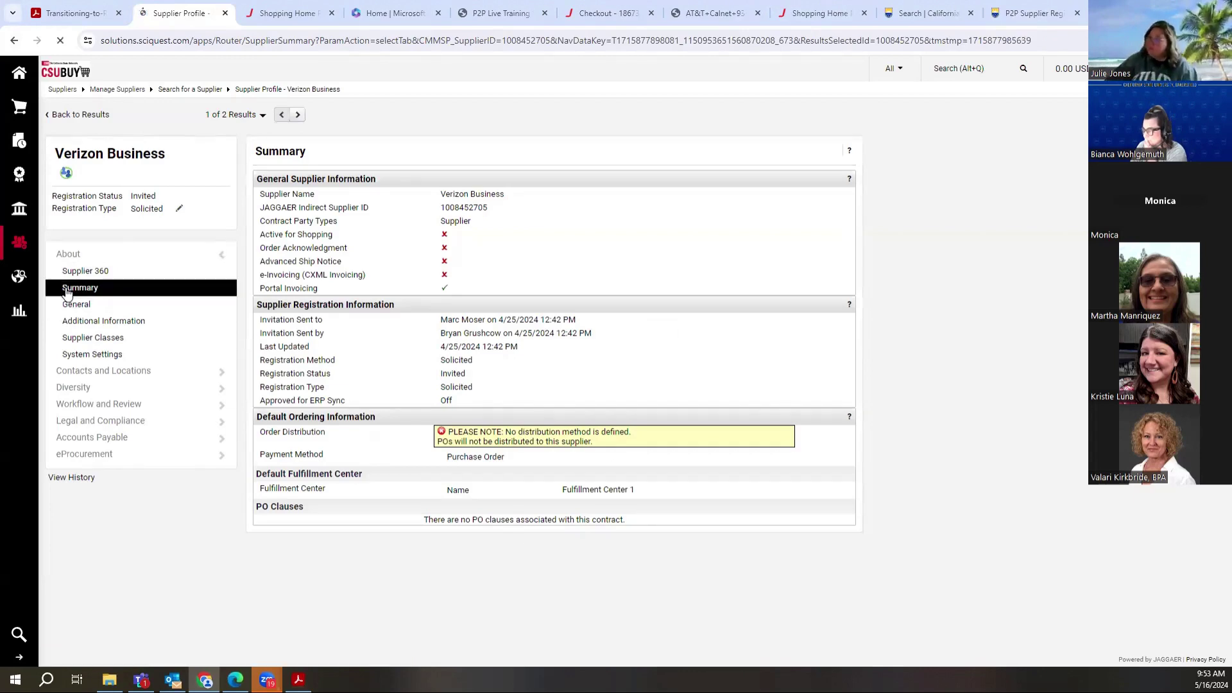
click(81, 272)
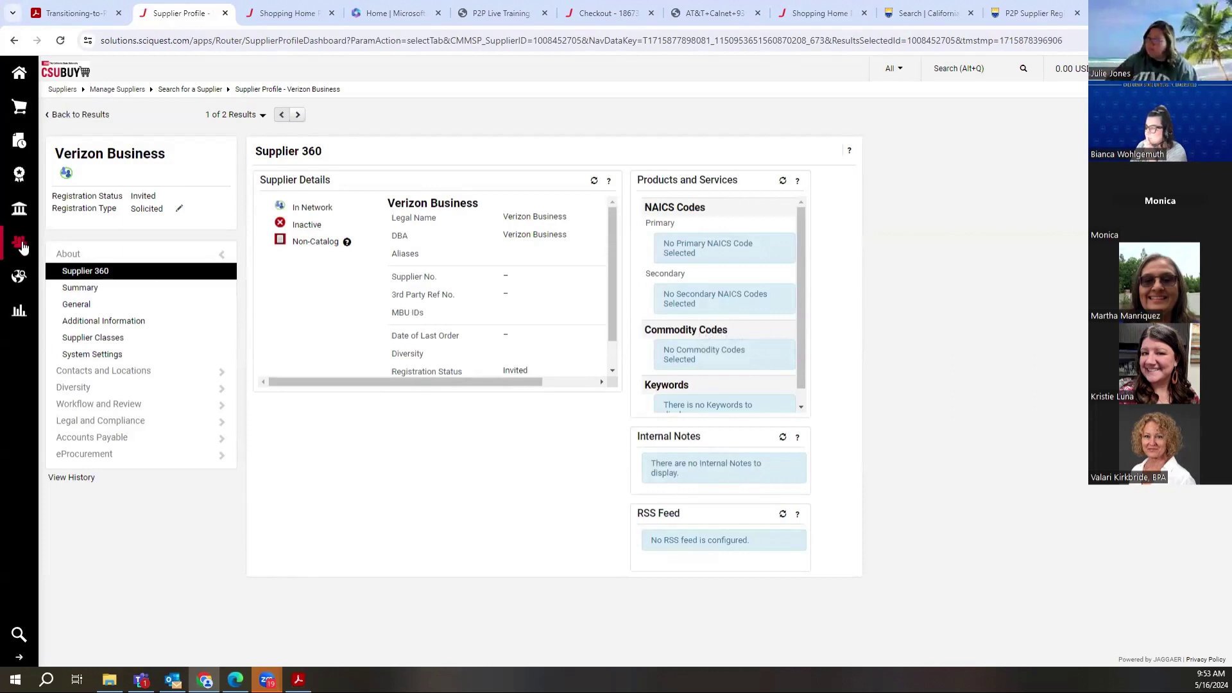
mouse_move(19, 243)
click(264, 240)
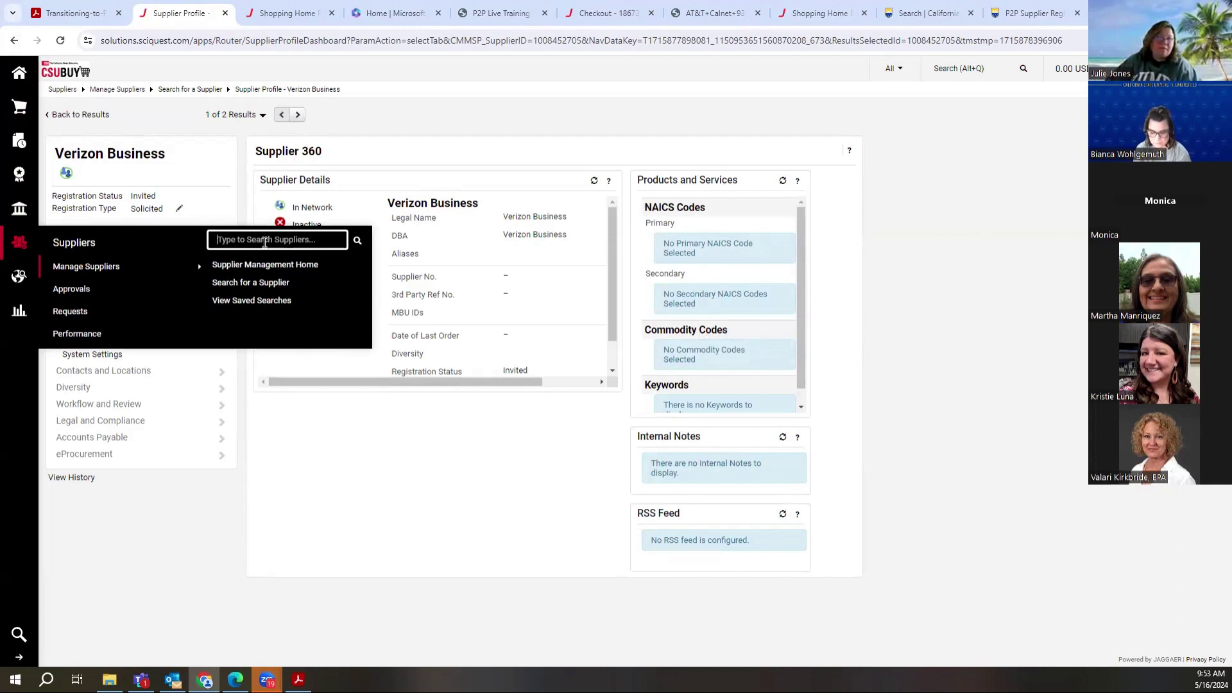
Step: Search suppliers for 'naspaa'
text(n)
key(BackSpace)
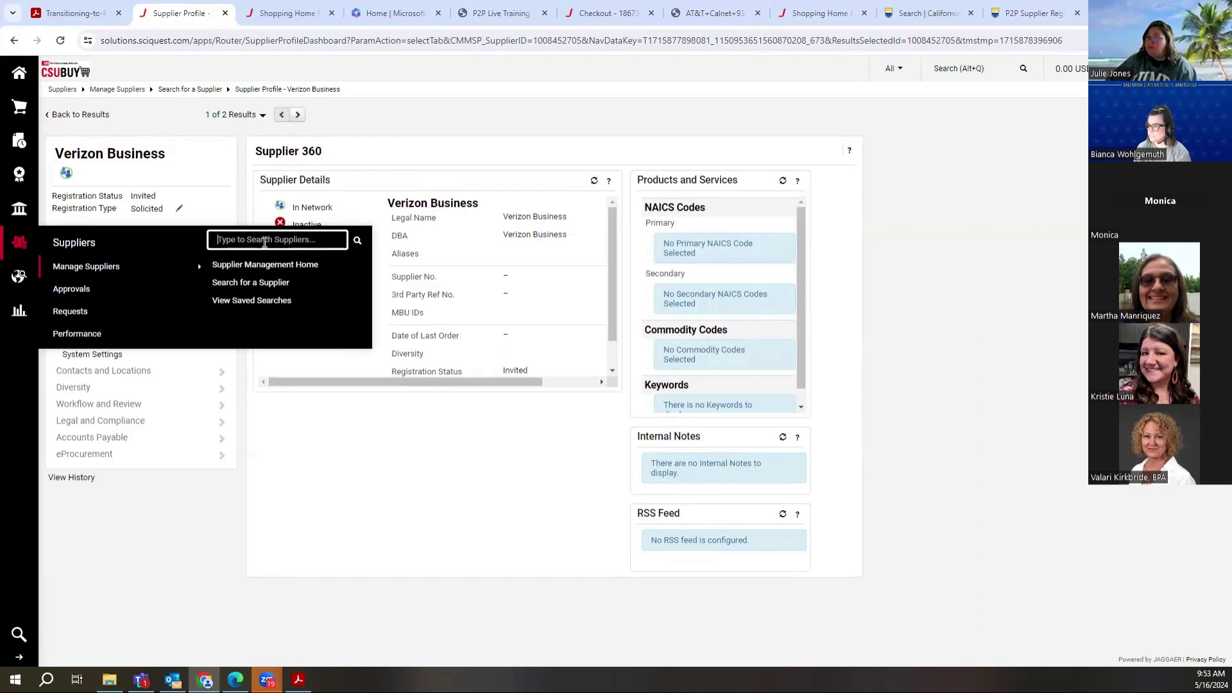
text(ve)
key(BackSpace)
key(BackSpace)
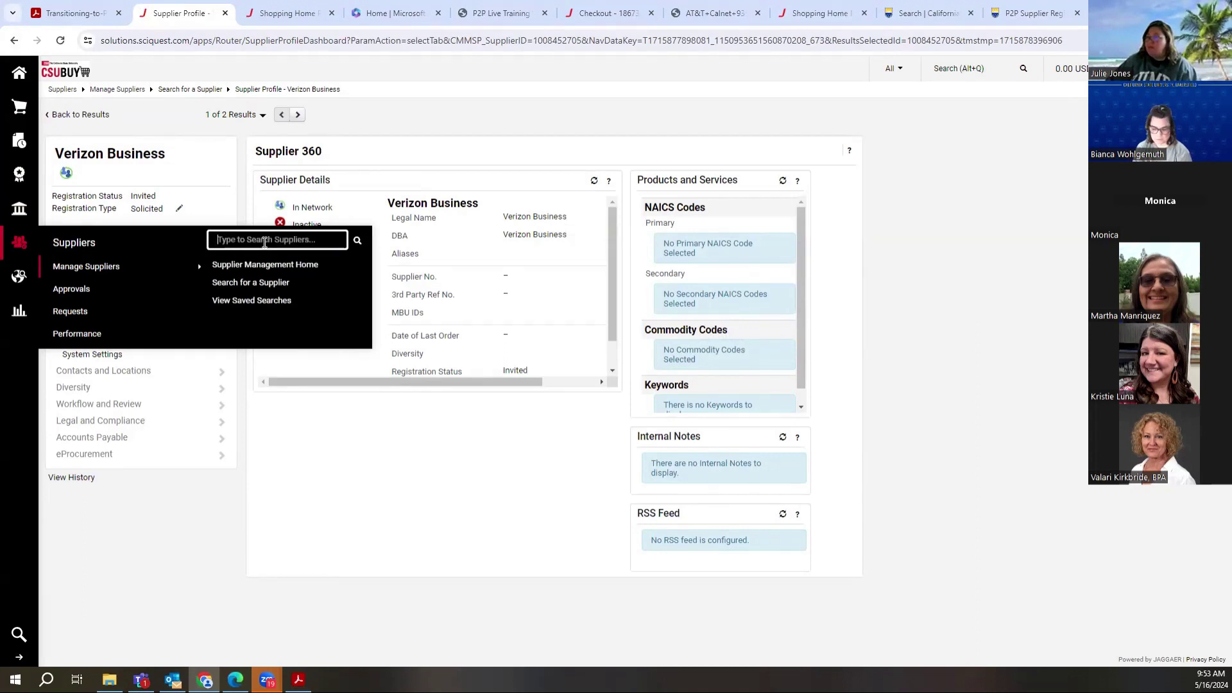
text(ve)
key(BackSpace)
key(BackSpace)
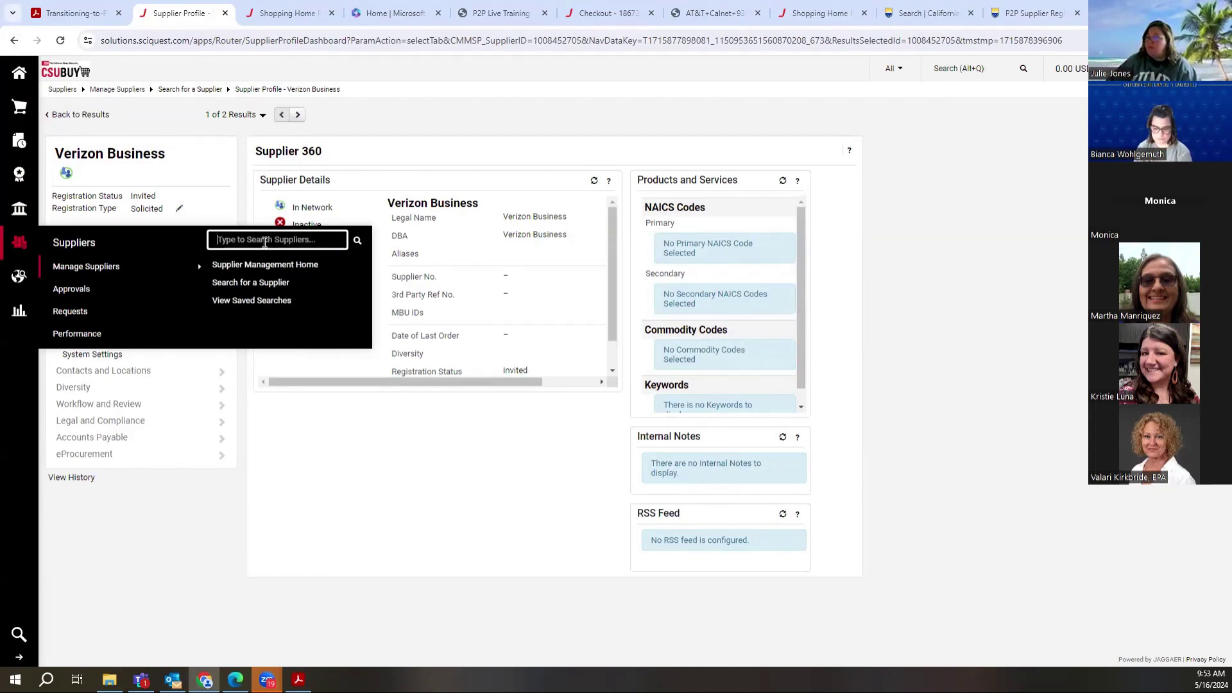
text(naspaa)
key(Return)
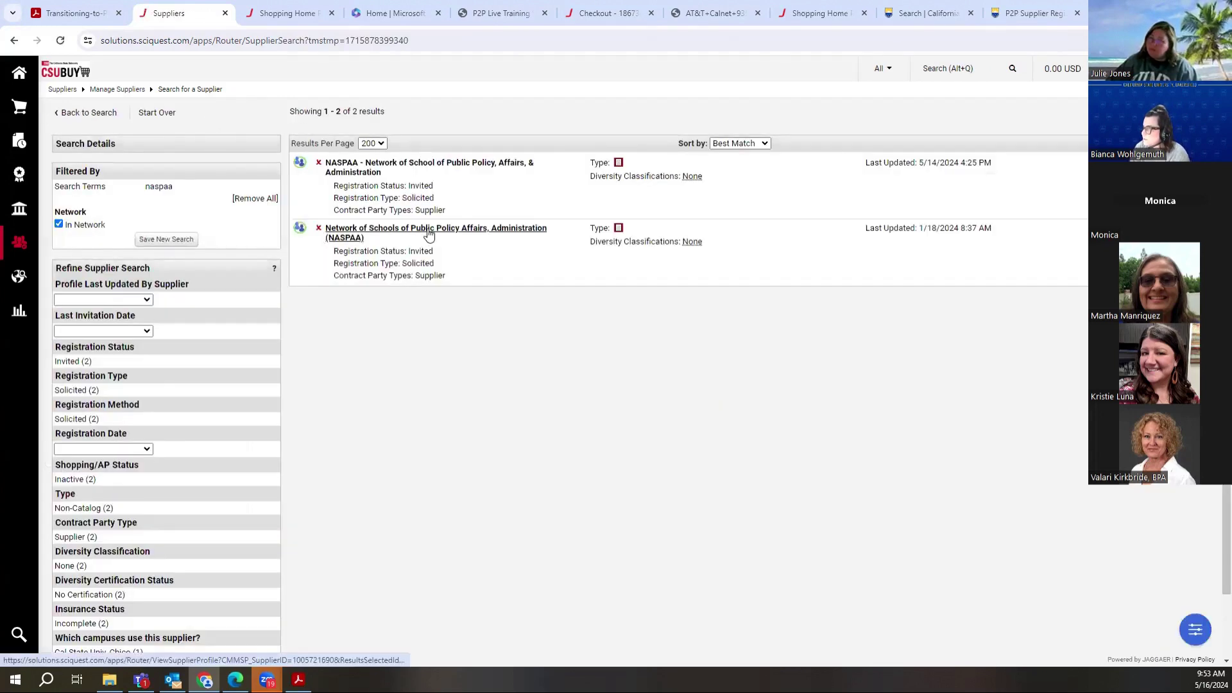
Step: View the NASPAA supplier profile, then return to Verizon Business Supplier 360 with an empty quick search
click(431, 232)
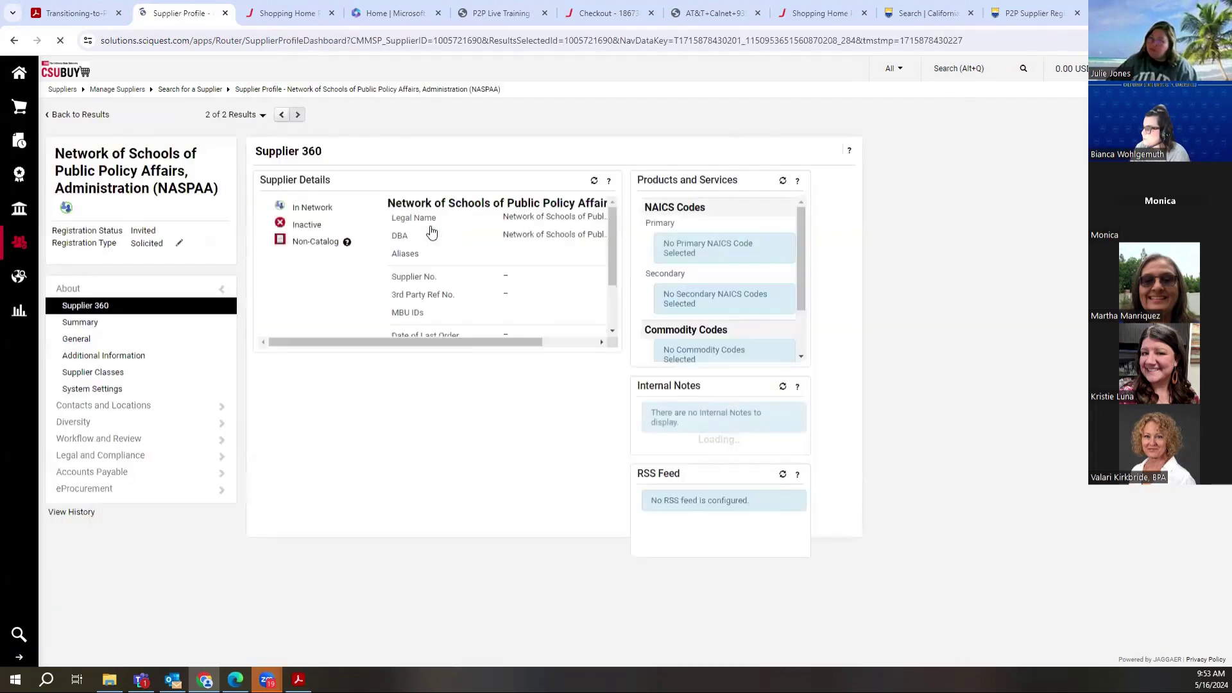
click(14, 42)
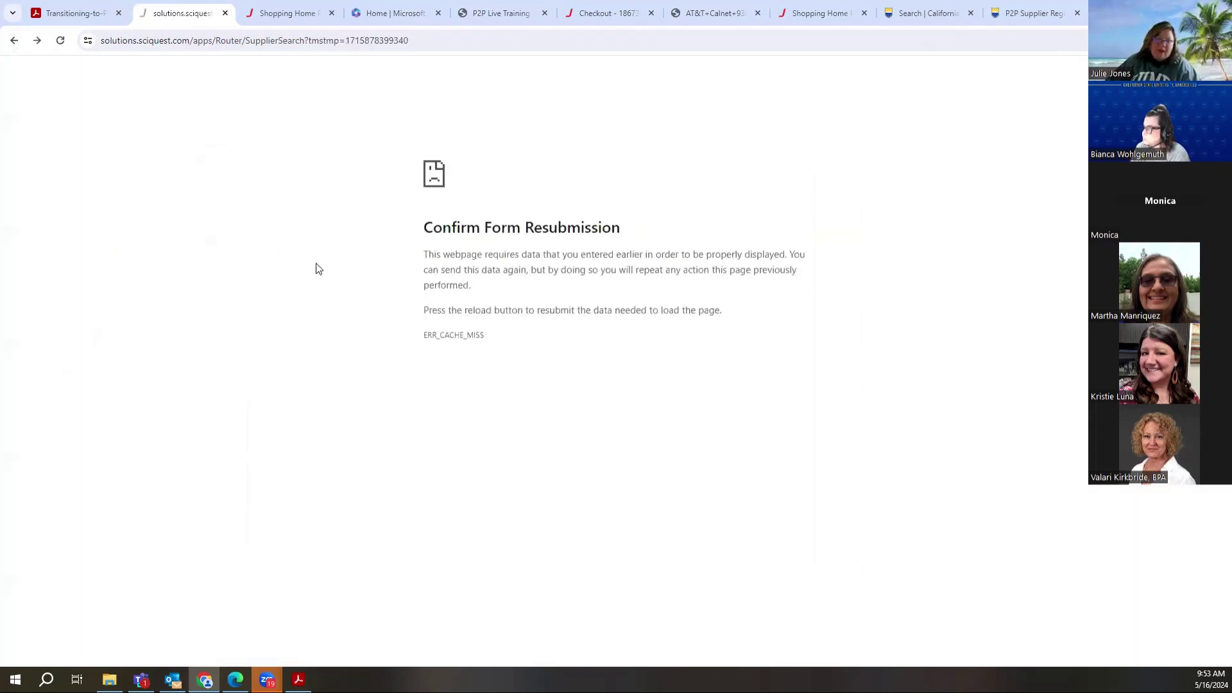
click(14, 43)
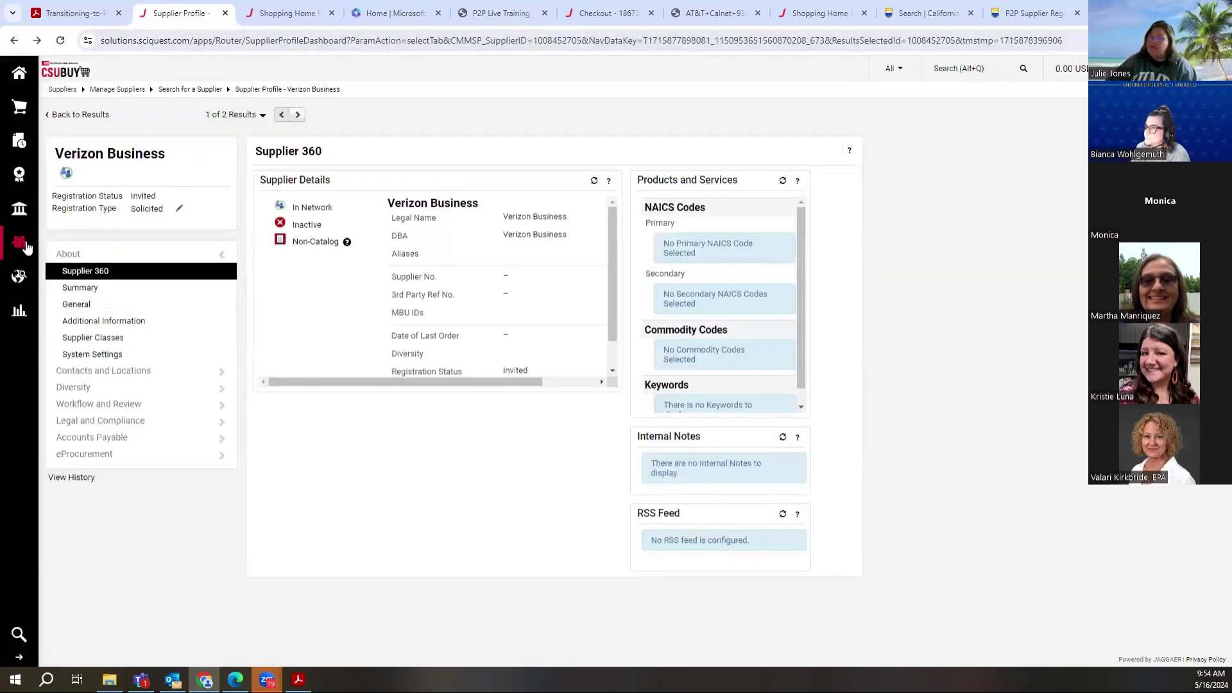
mouse_move(26, 247)
click(232, 247)
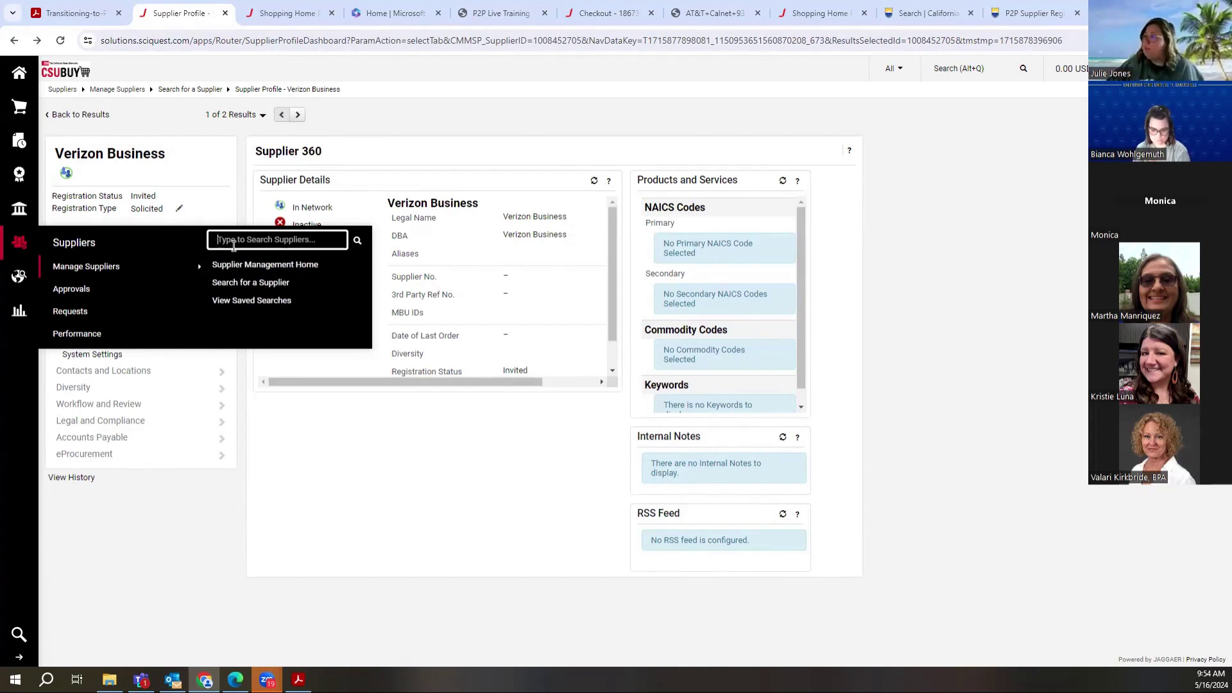
Step: Search suppliers for 'aacsb' and open the AACSB International profile
text(aasch)
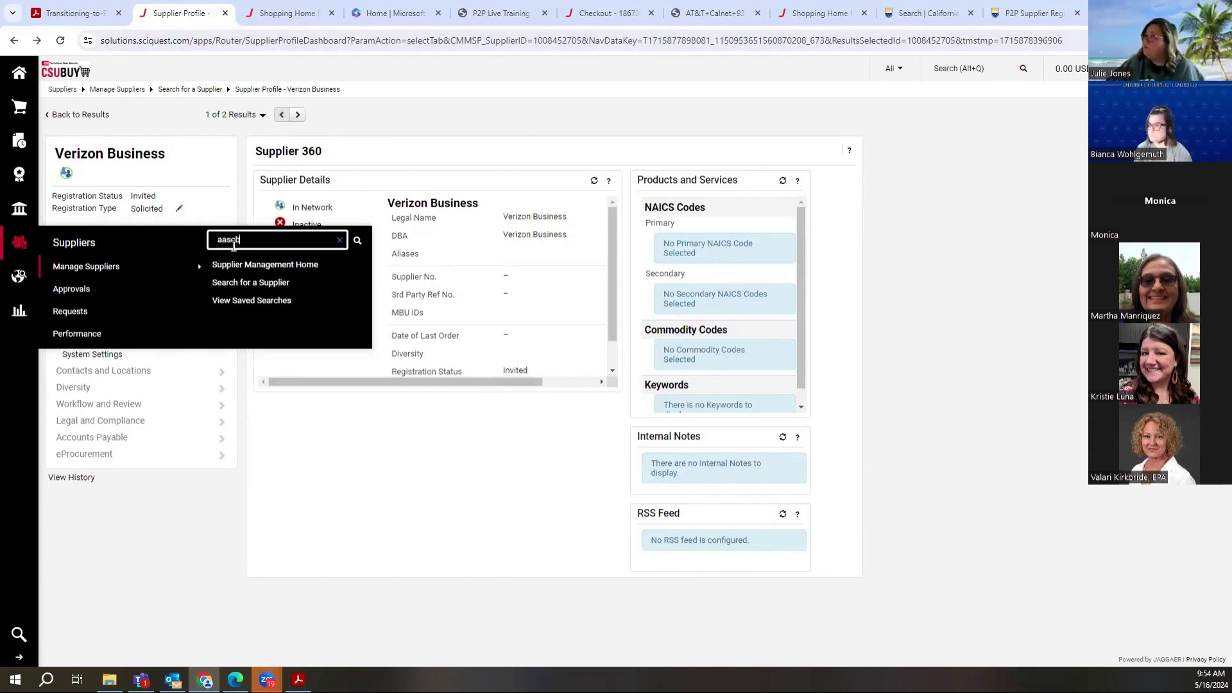
key(Return)
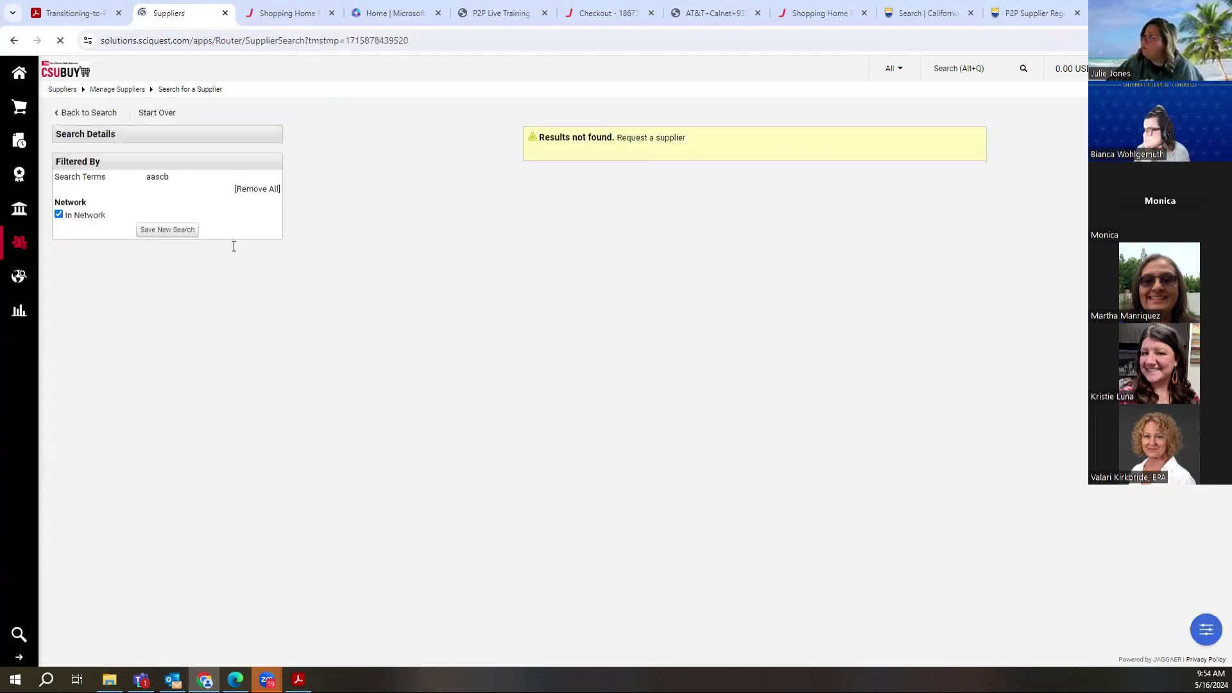
click(20, 243)
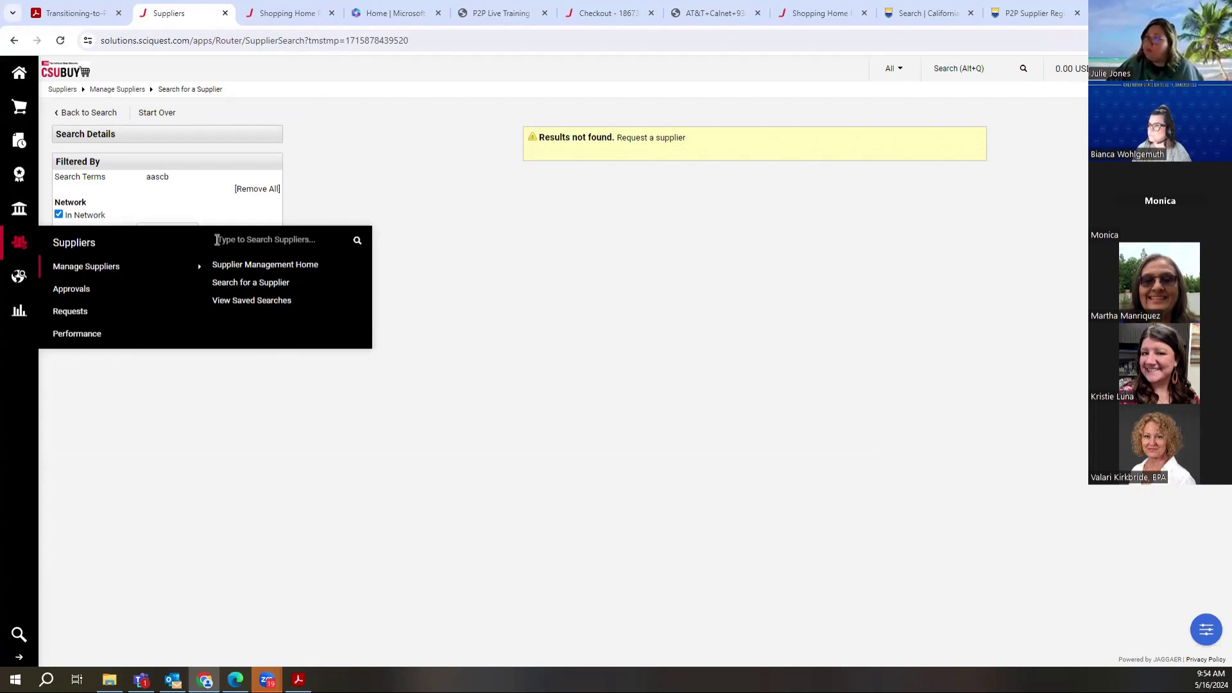
click(217, 239)
text(aac)
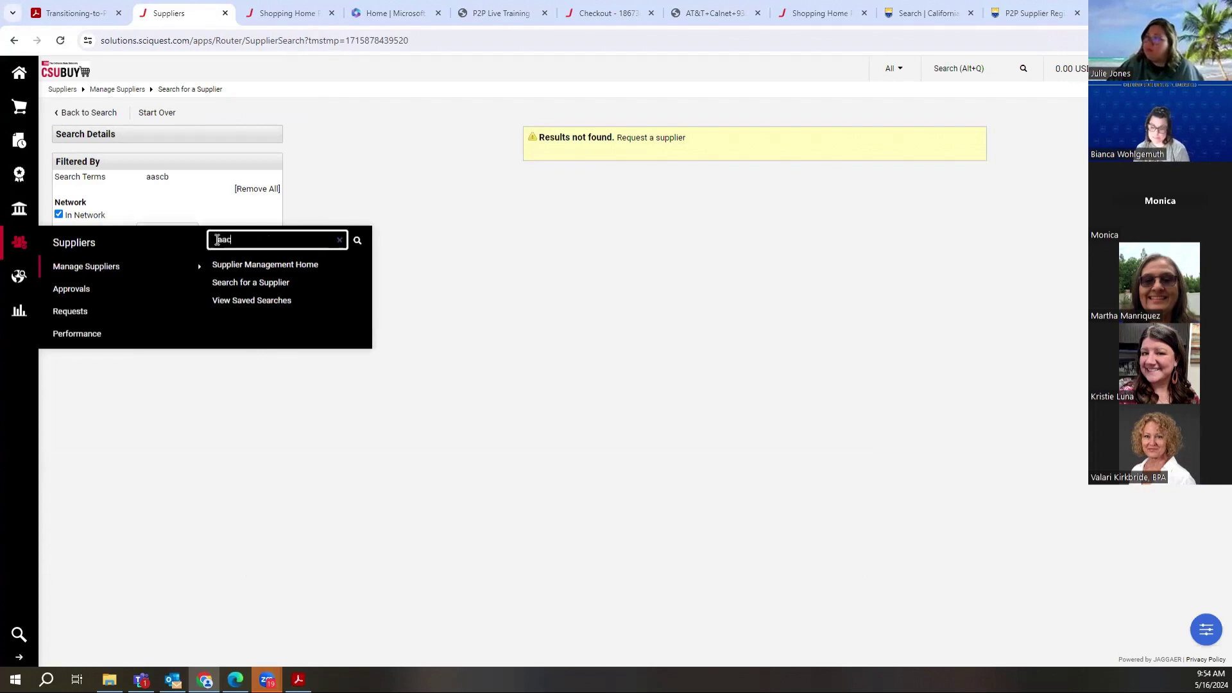
text(sb)
key(Return)
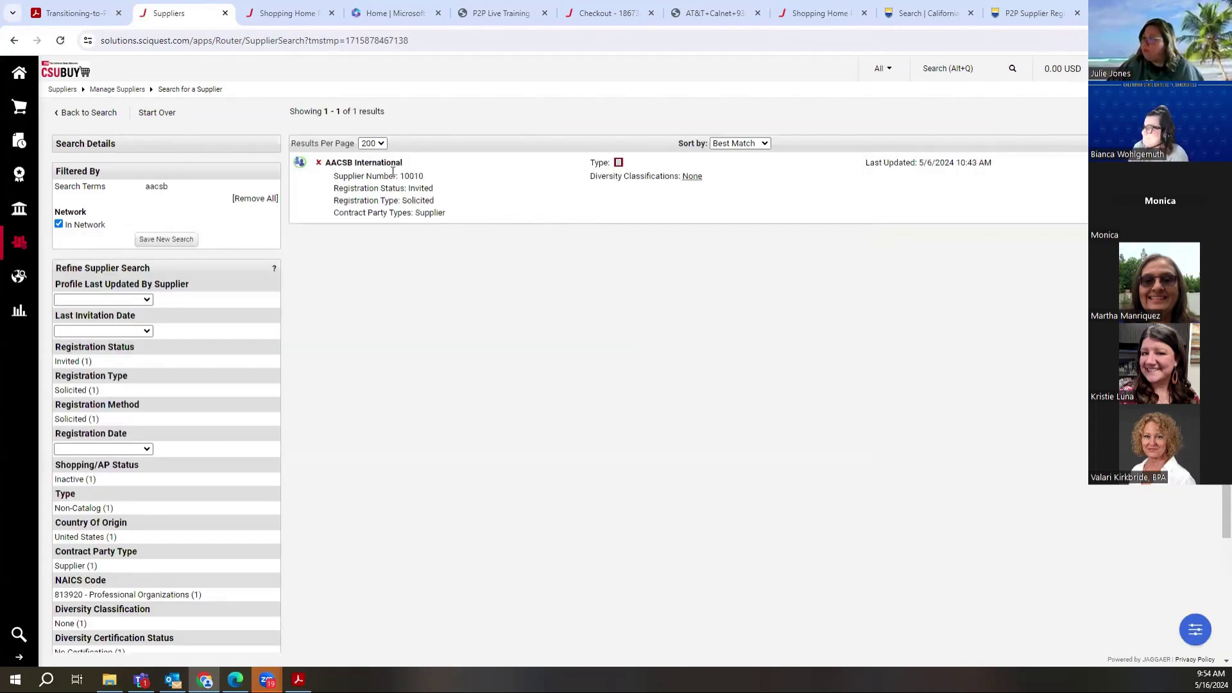
click(389, 166)
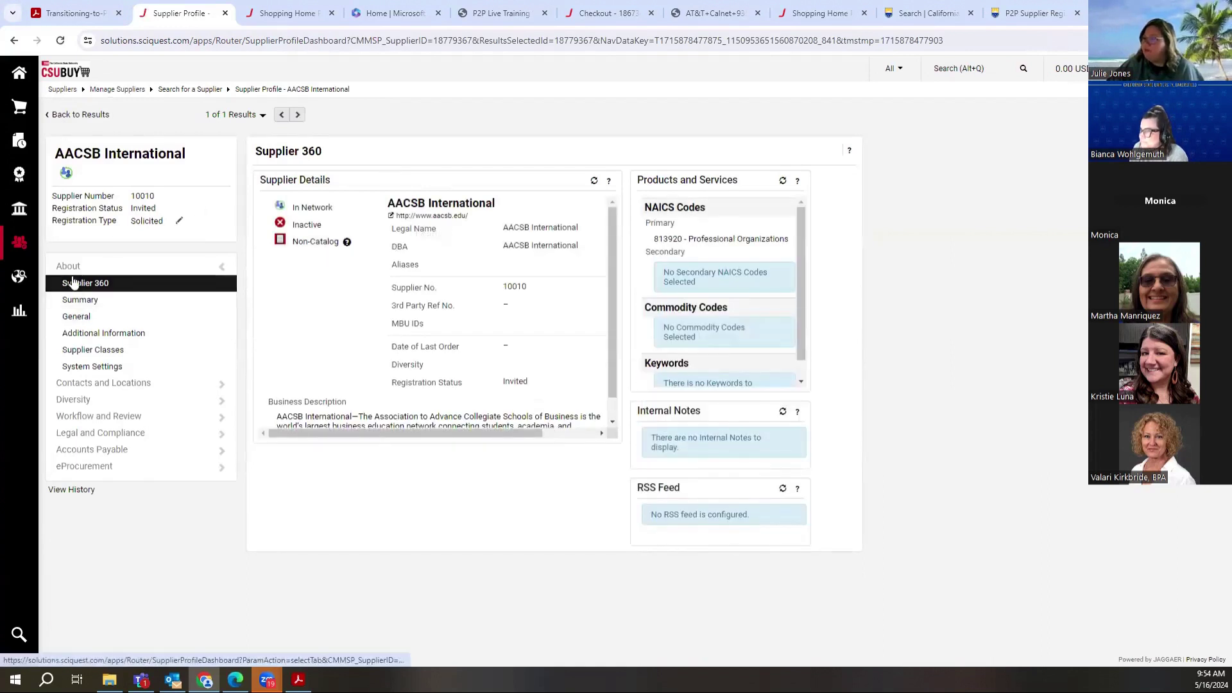
Step: Search suppliers for 'geosystem' and open the Leica Geosystems Inc profile
mouse_move(21, 248)
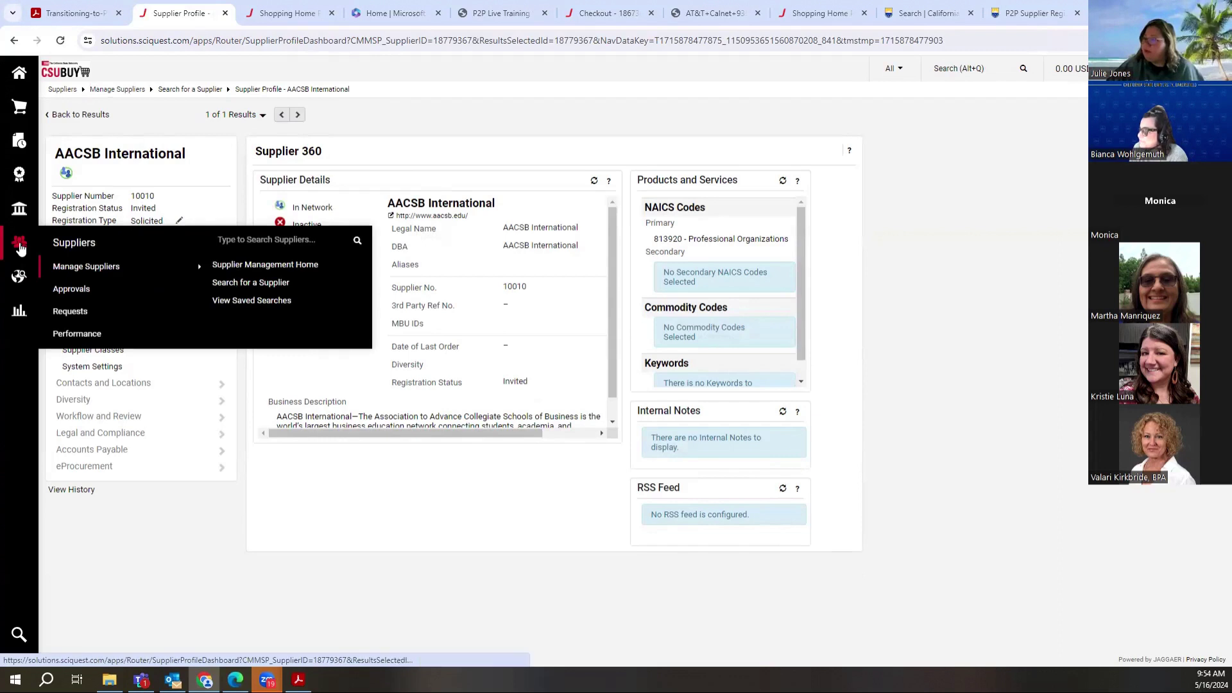
click(244, 240)
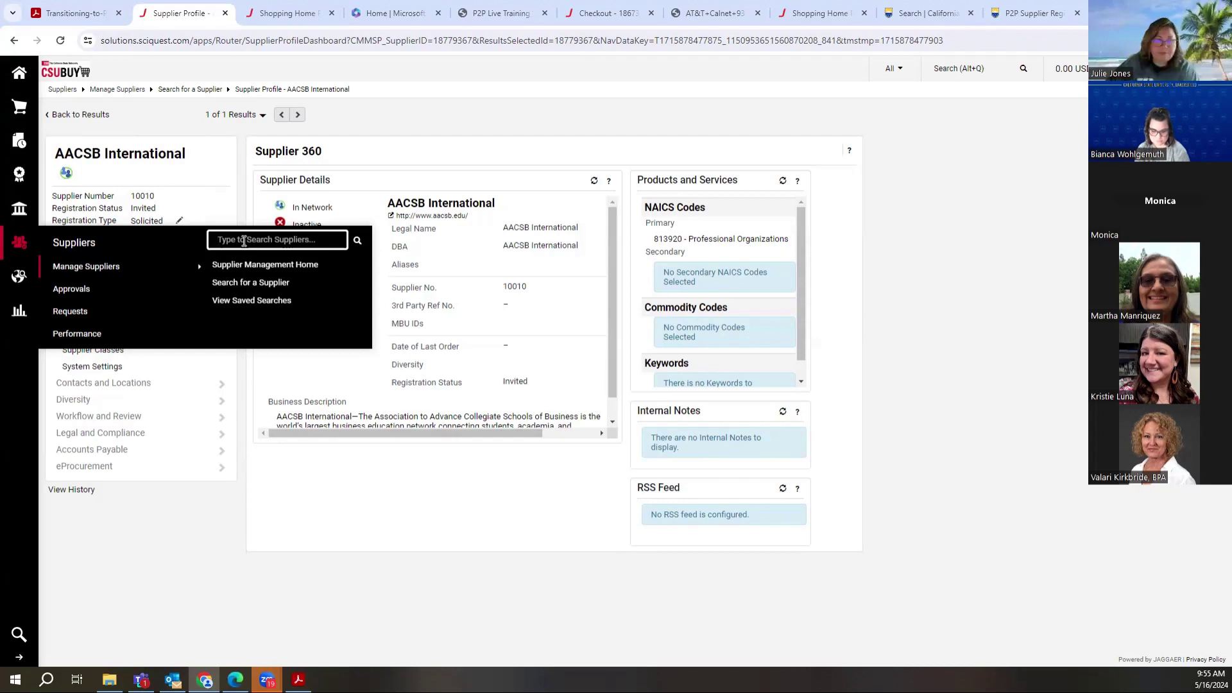
text(wa)
key(BackSpace)
key(BackSpace)
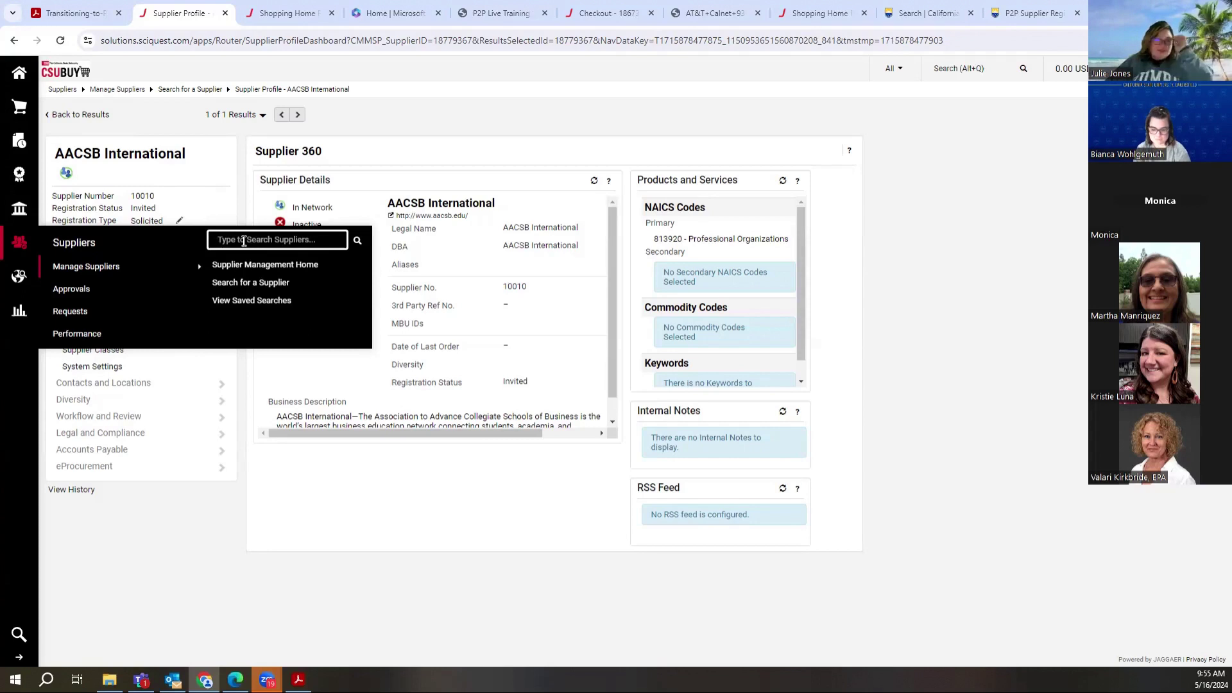
text(geo)
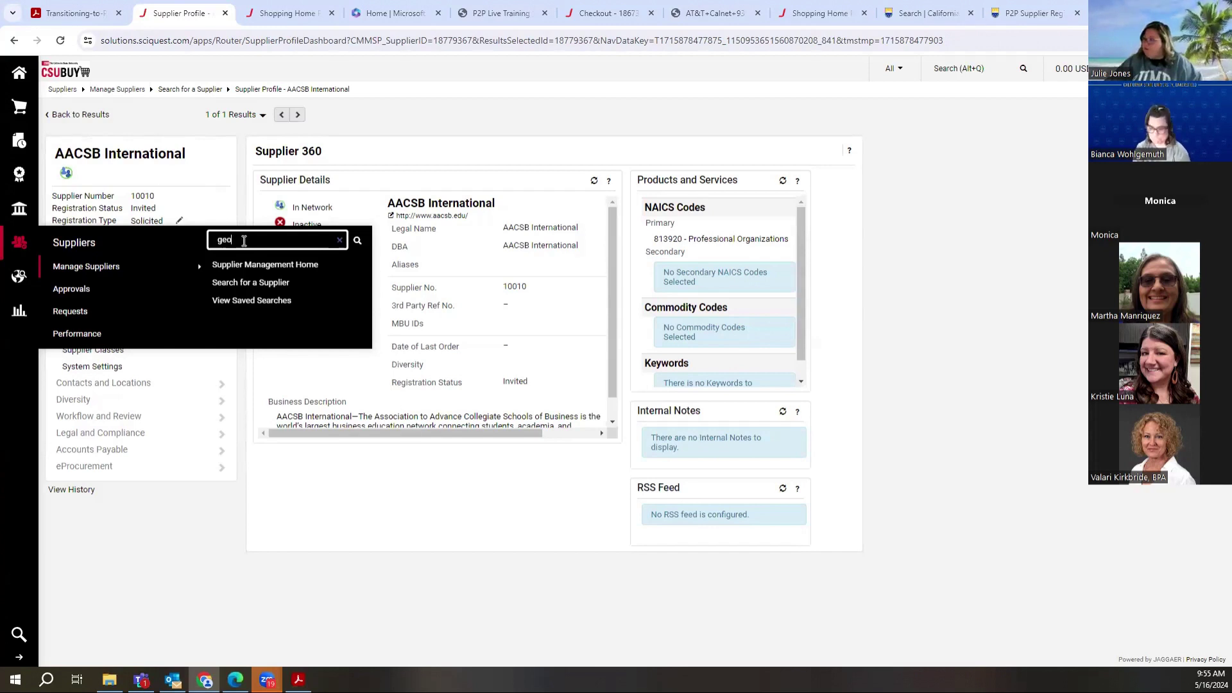
text(system)
key(Return)
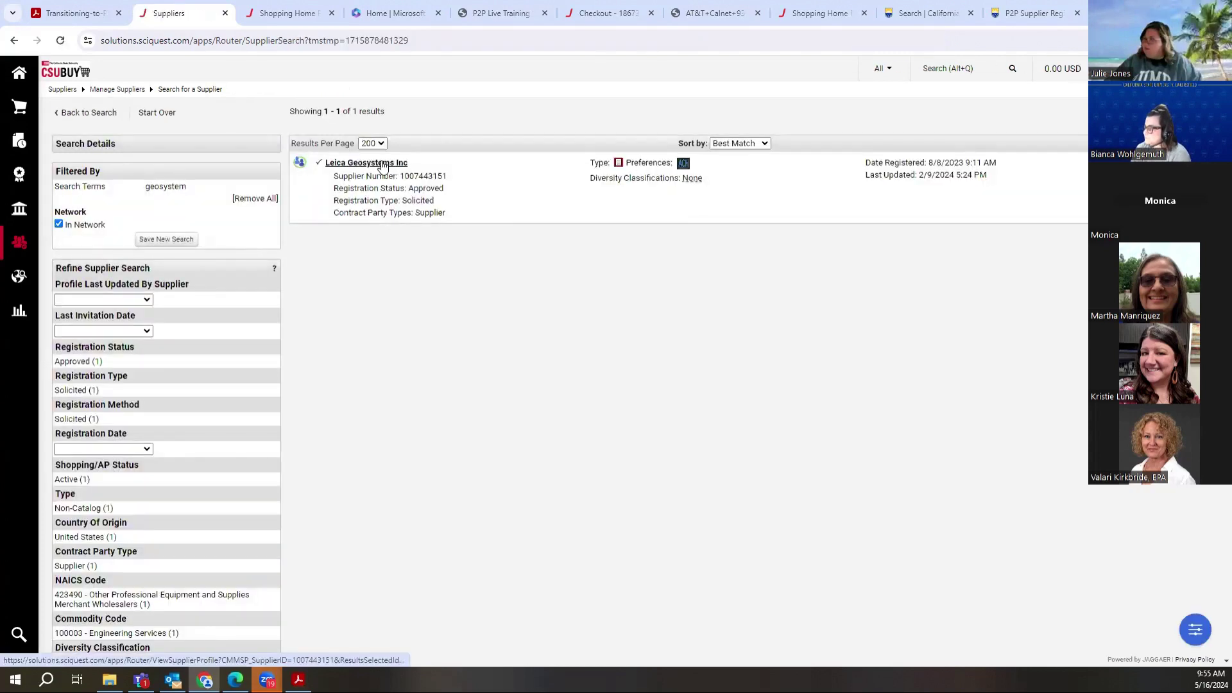
click(382, 165)
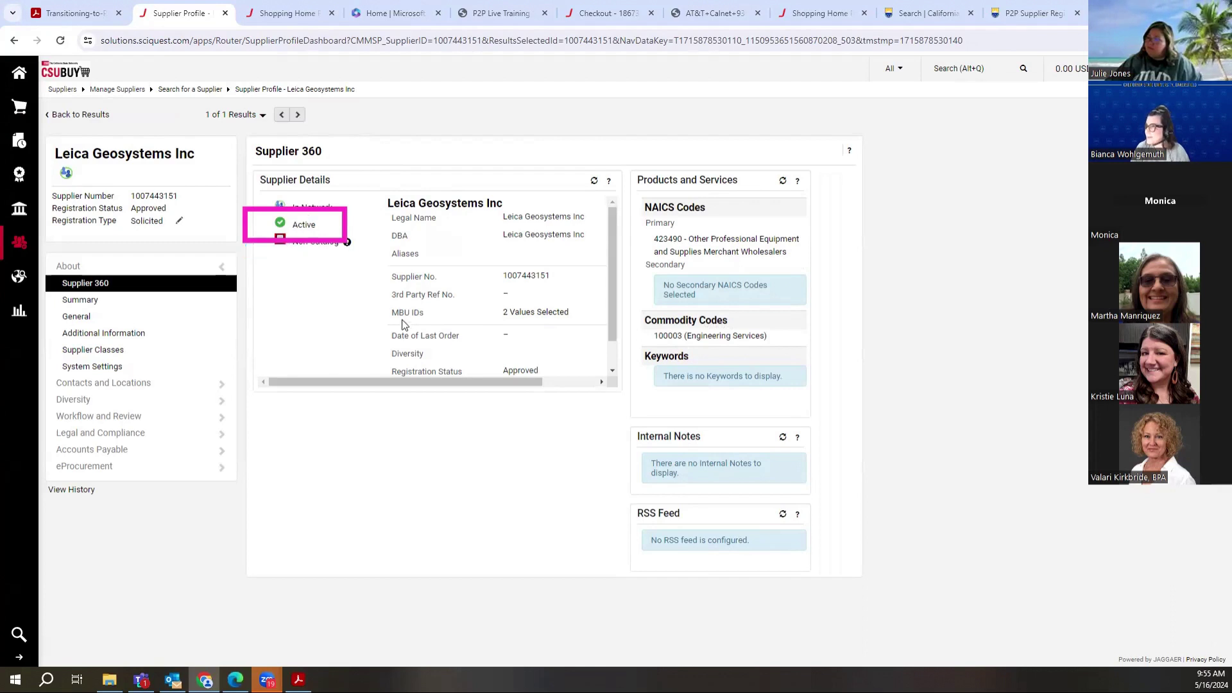
Step: Display Leica Geosystems Inc's two MBU IDs, then go to the Shopping Home Page
click(525, 313)
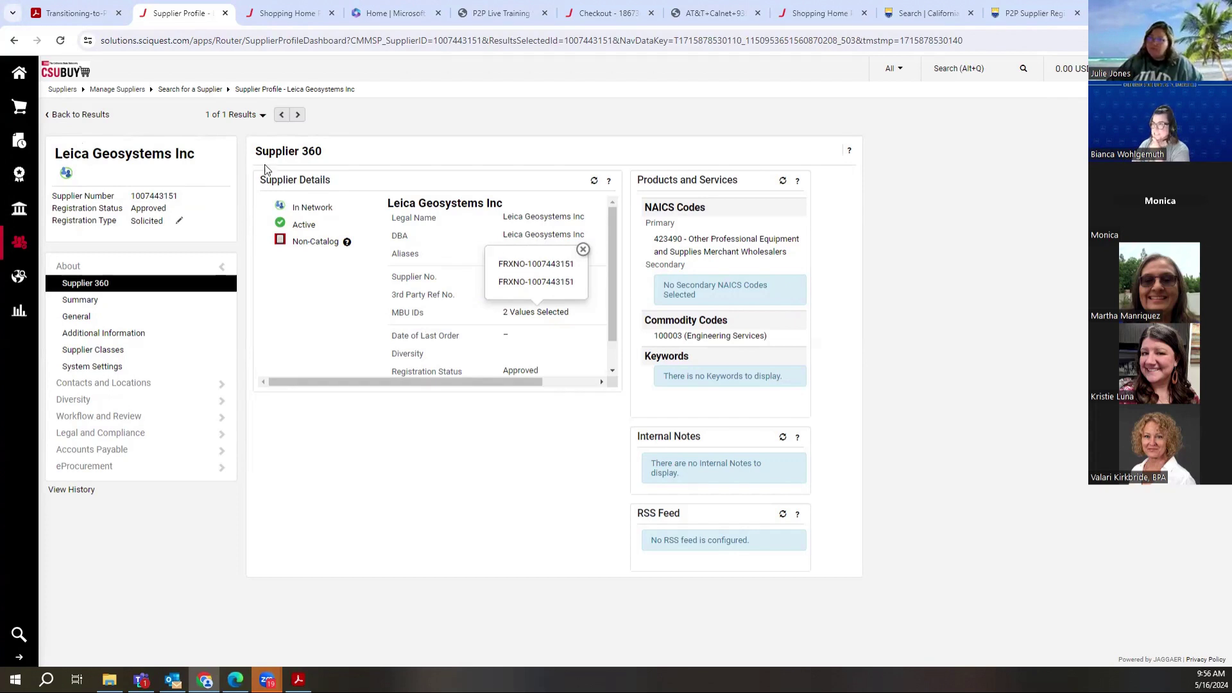
click(21, 70)
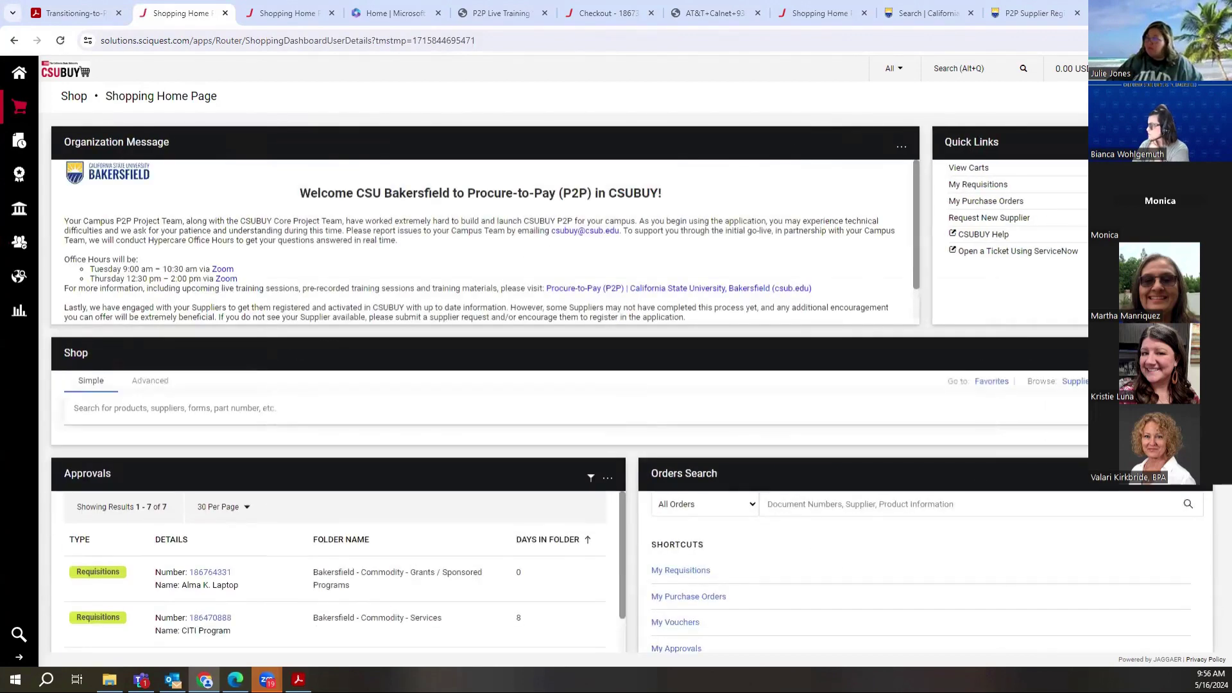
scroll(1215, 499, down, 6)
scroll(1213, 514, down, 3)
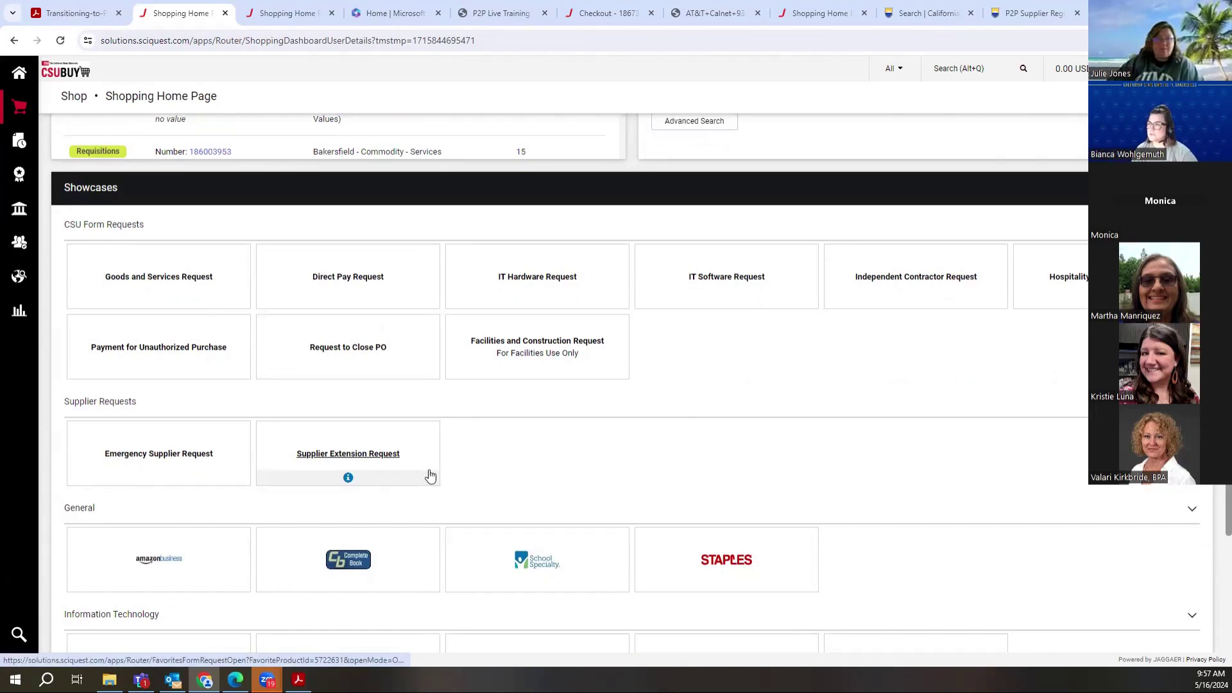
mouse_move(28, 253)
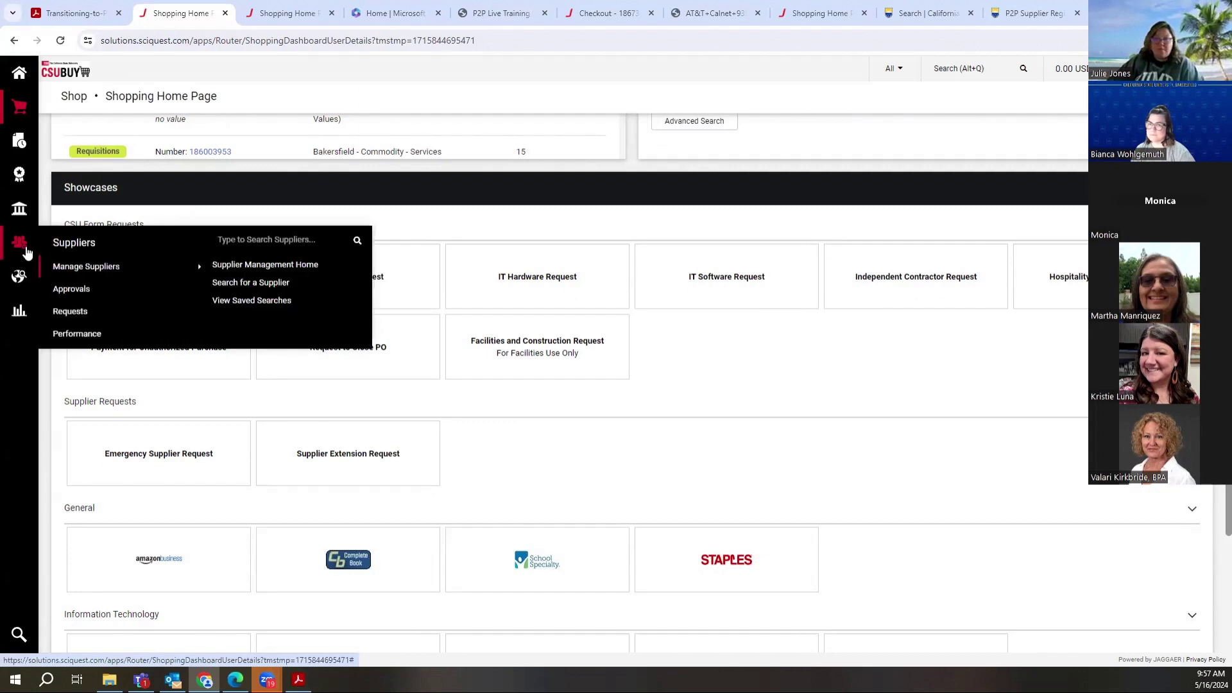
Step: Search 'geosystems', open Leica Geosystems Inc, and show its two FRXNO MBU IDs
click(251, 241)
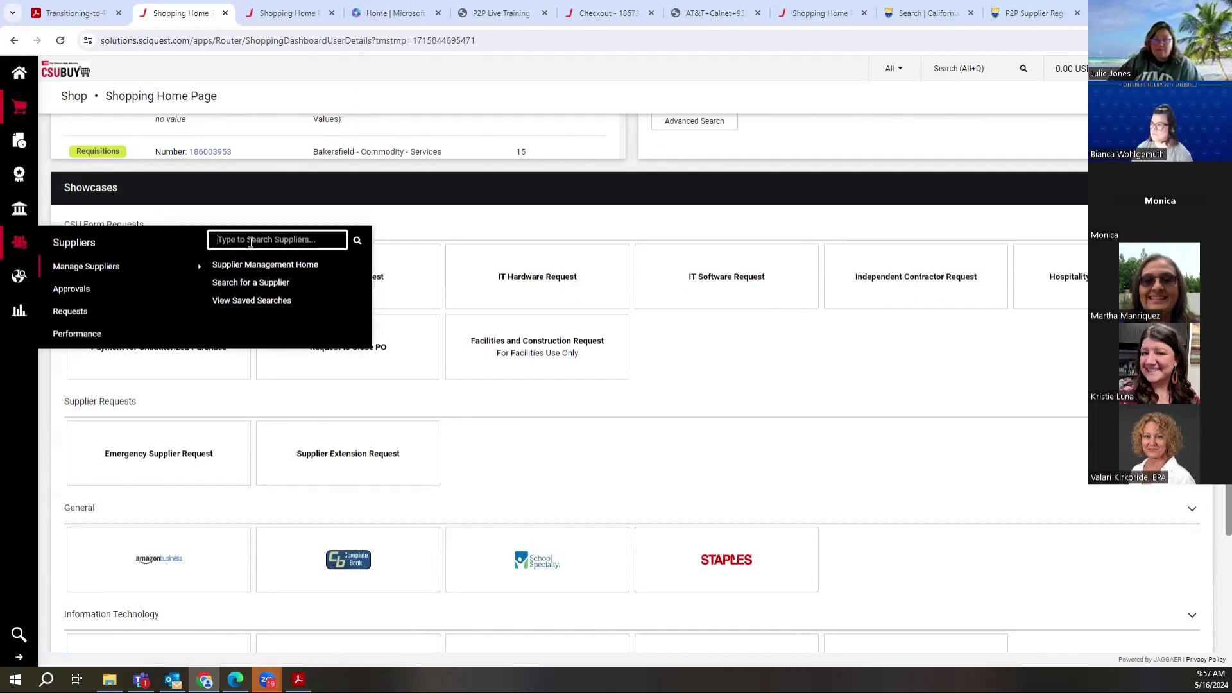
text(geosys)
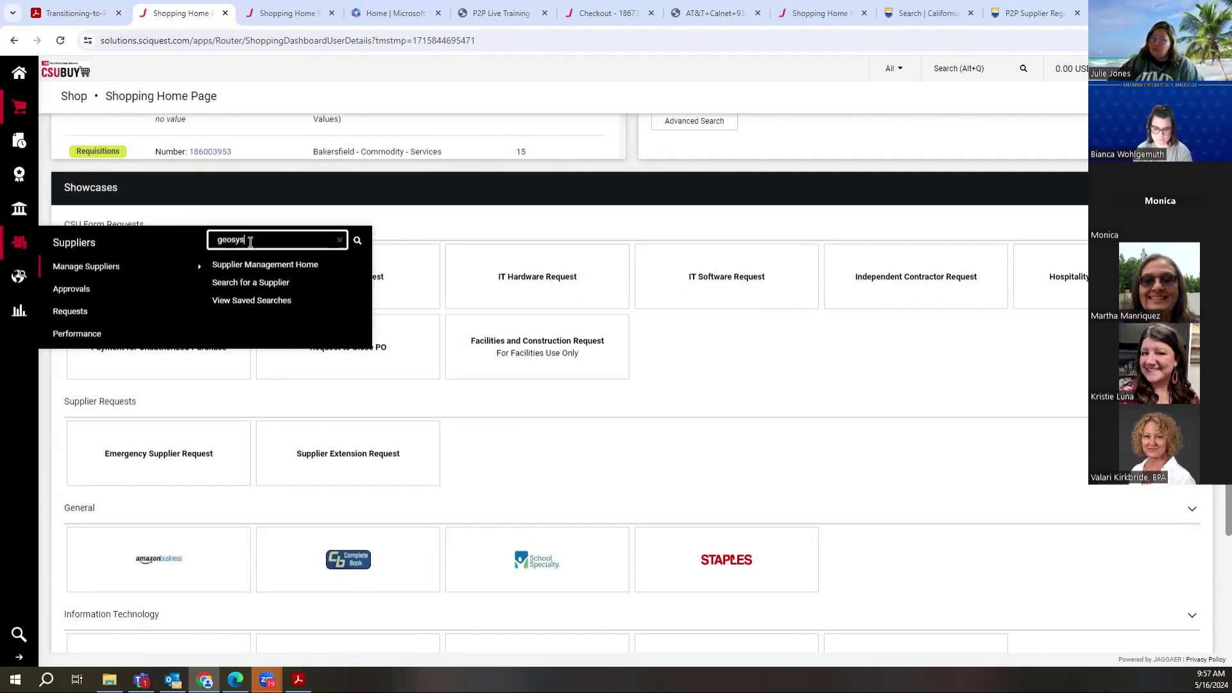
text(tems)
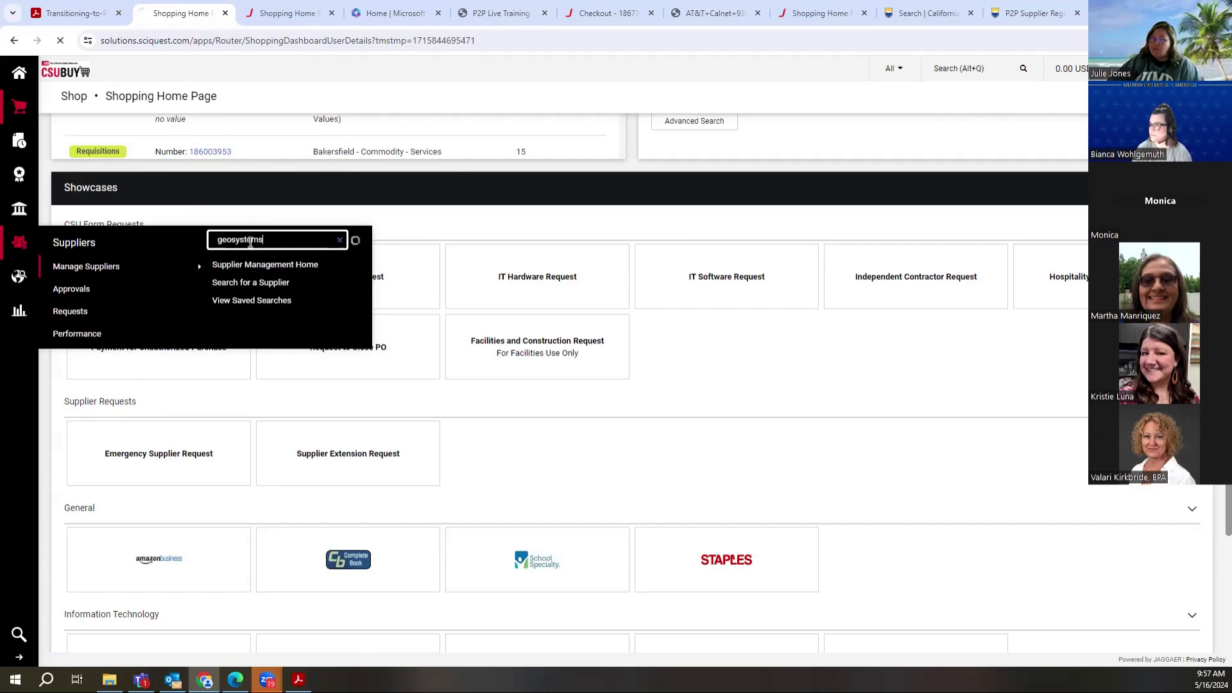
key(Return)
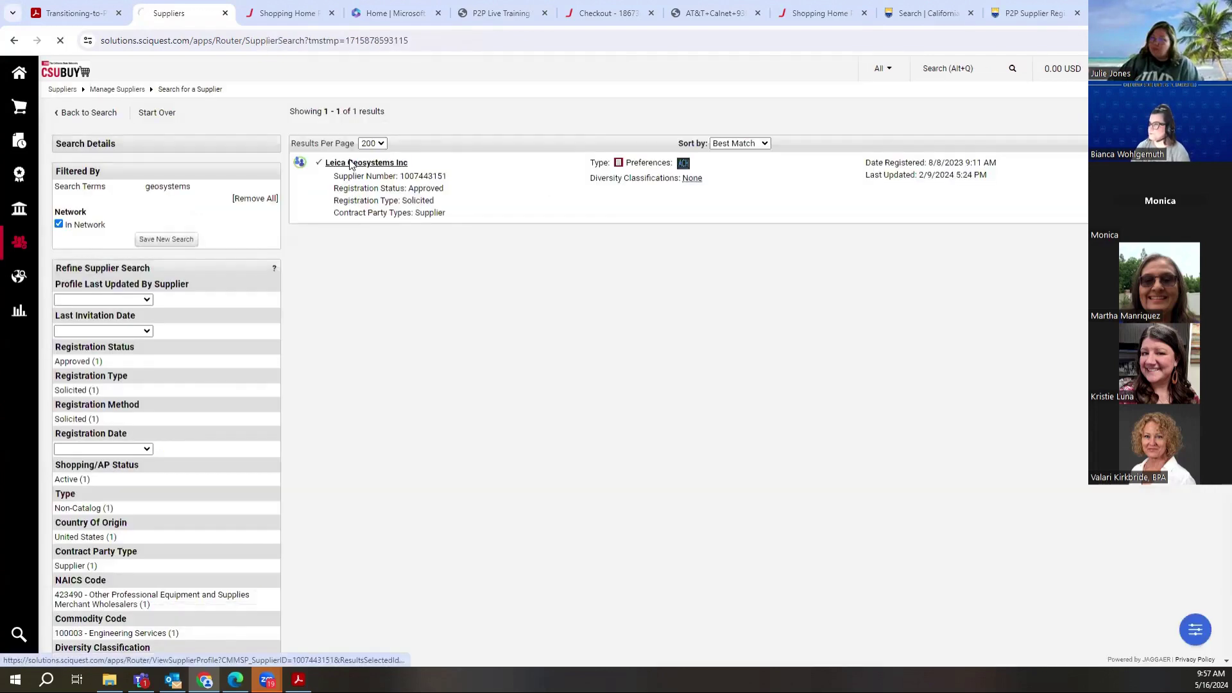
click(350, 163)
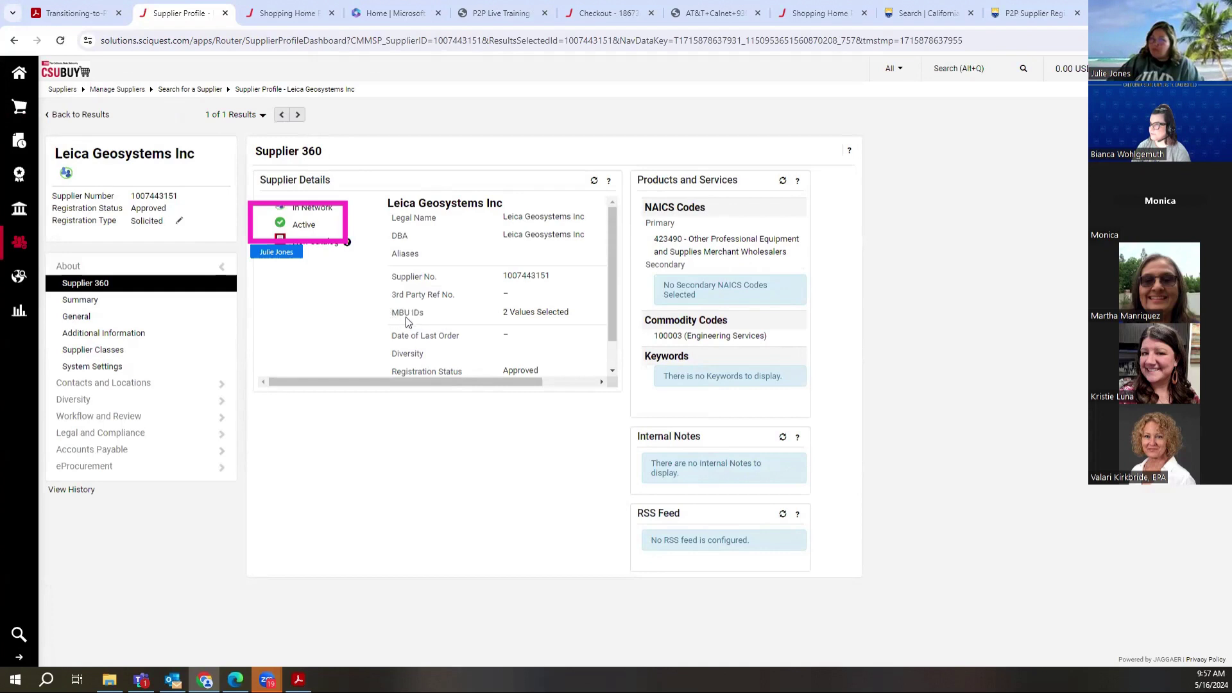
click(552, 314)
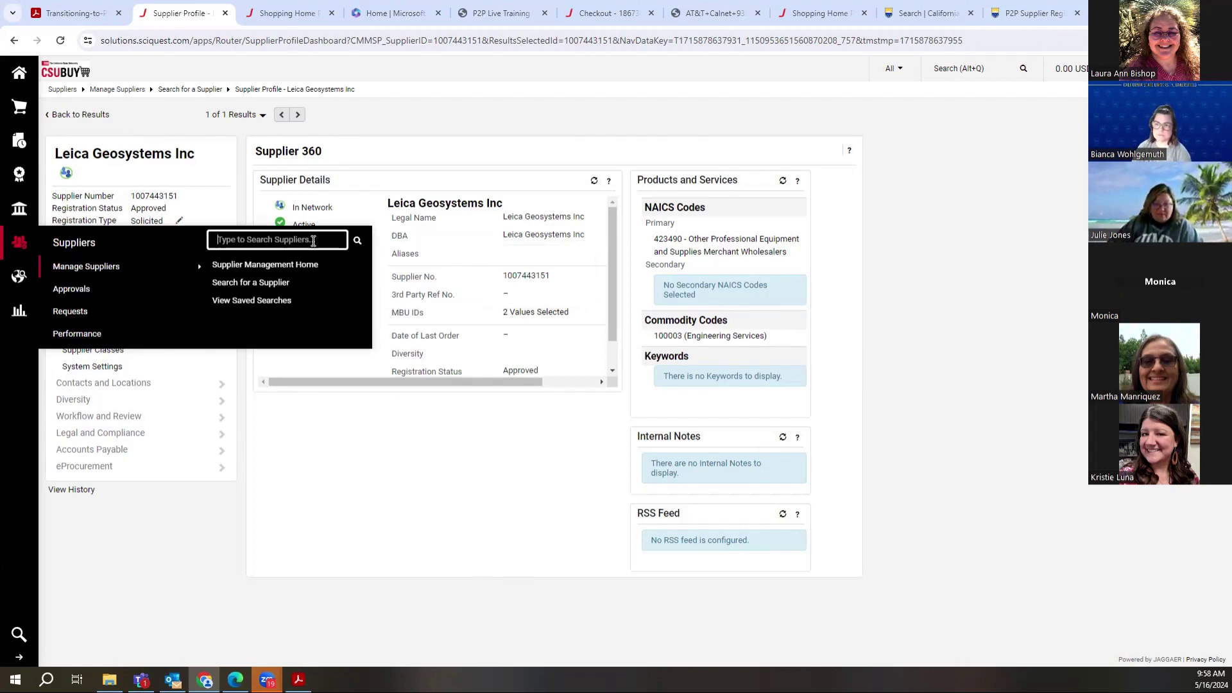
Step: Search suppliers for 'philosophy' and open the Philosophy Documentation Center profile
text(phi)
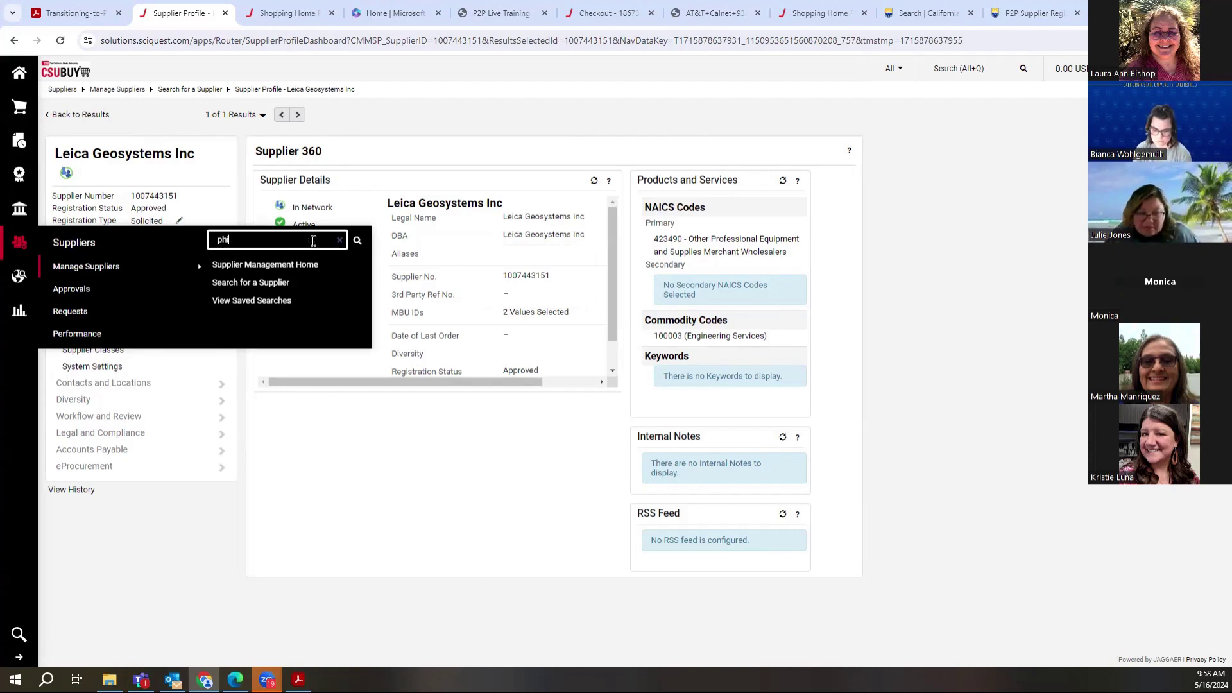
text(losophy doc)
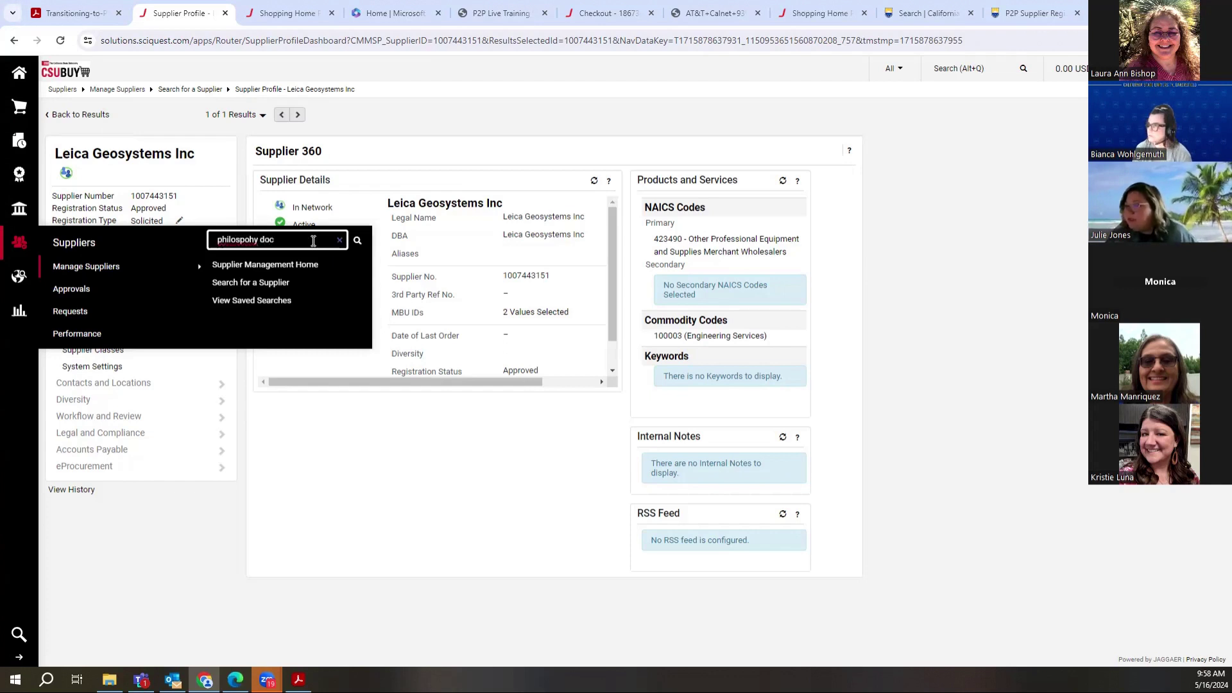
key(BackSpace)
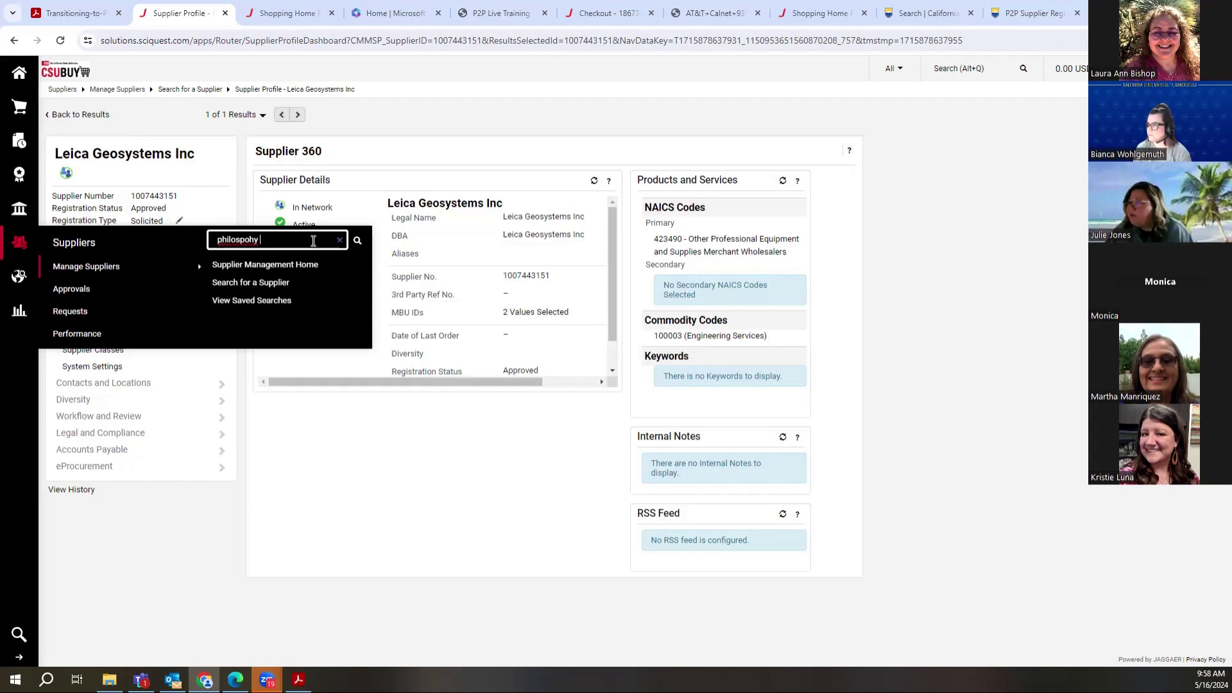
key(Return)
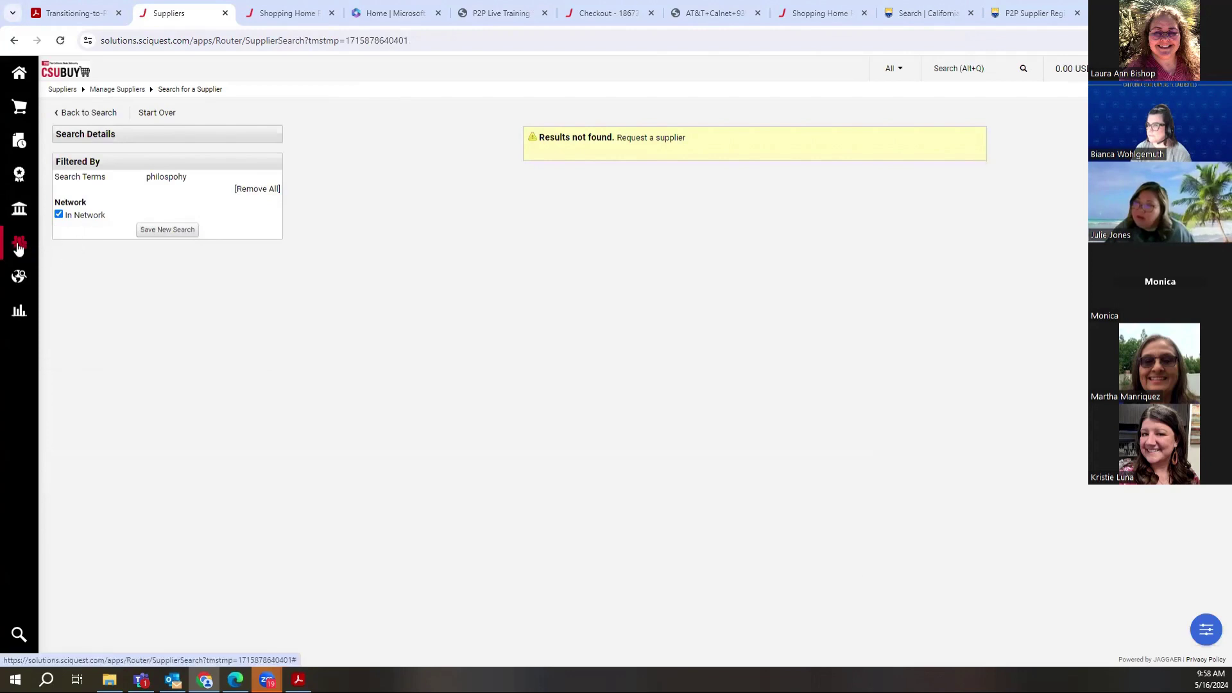
mouse_move(19, 242)
click(229, 239)
text(p)
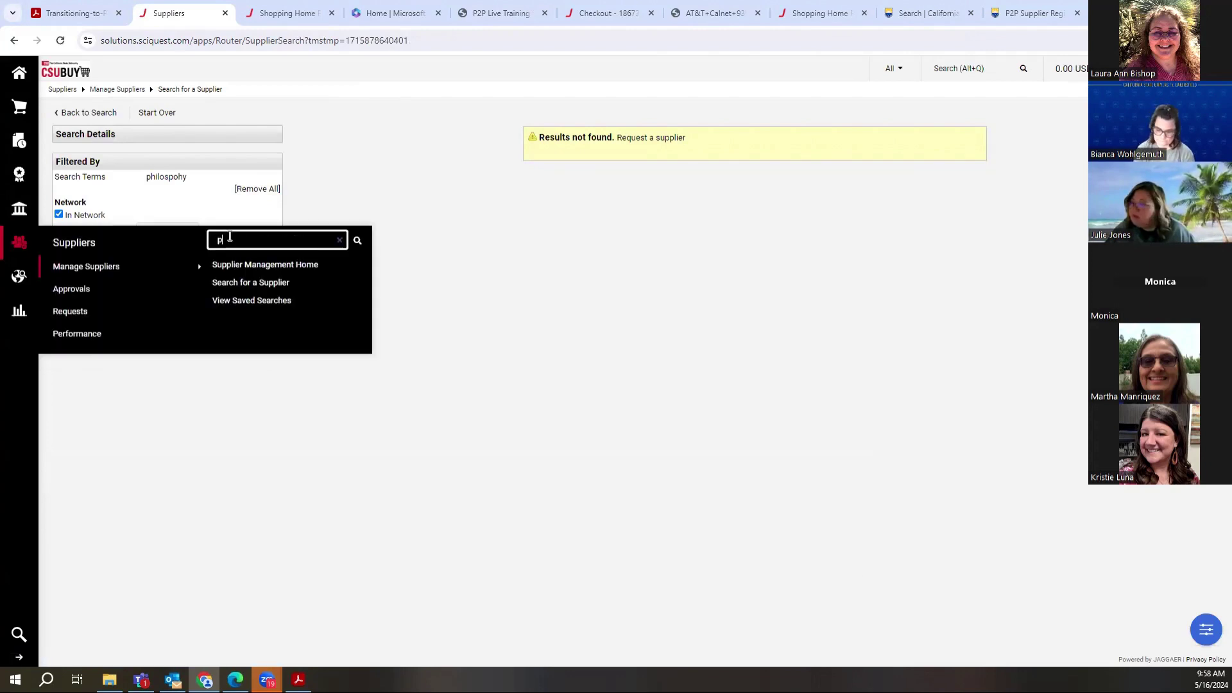
text(hilo)
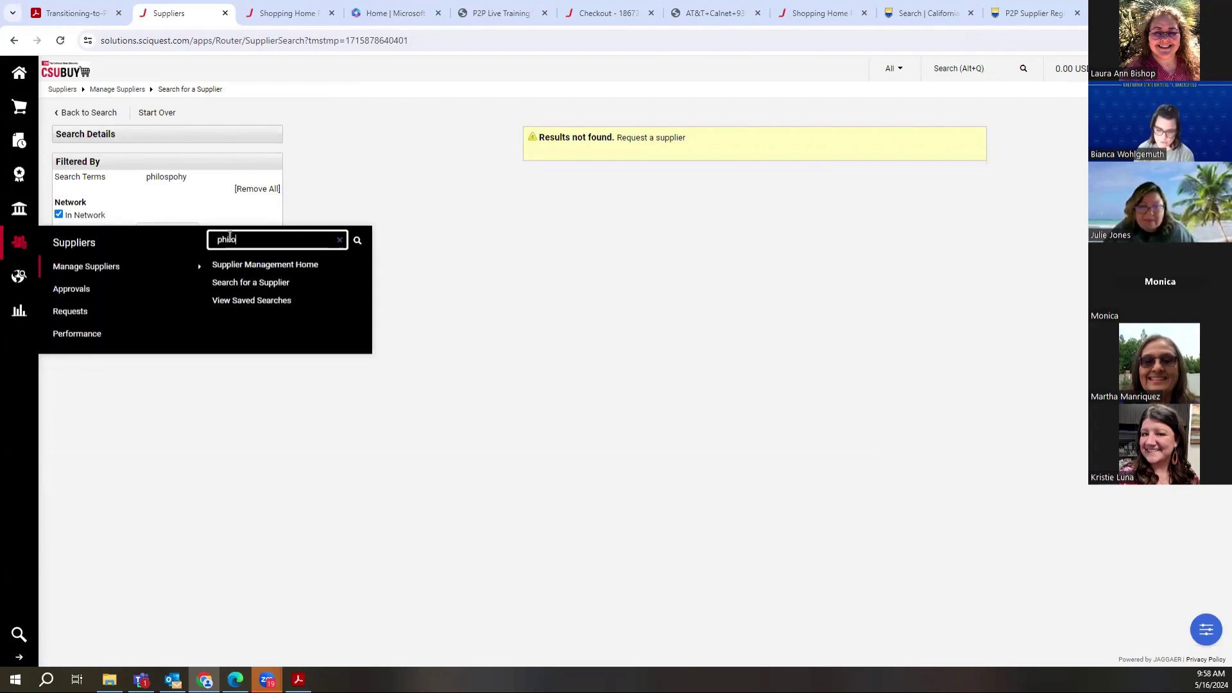
text(sophy)
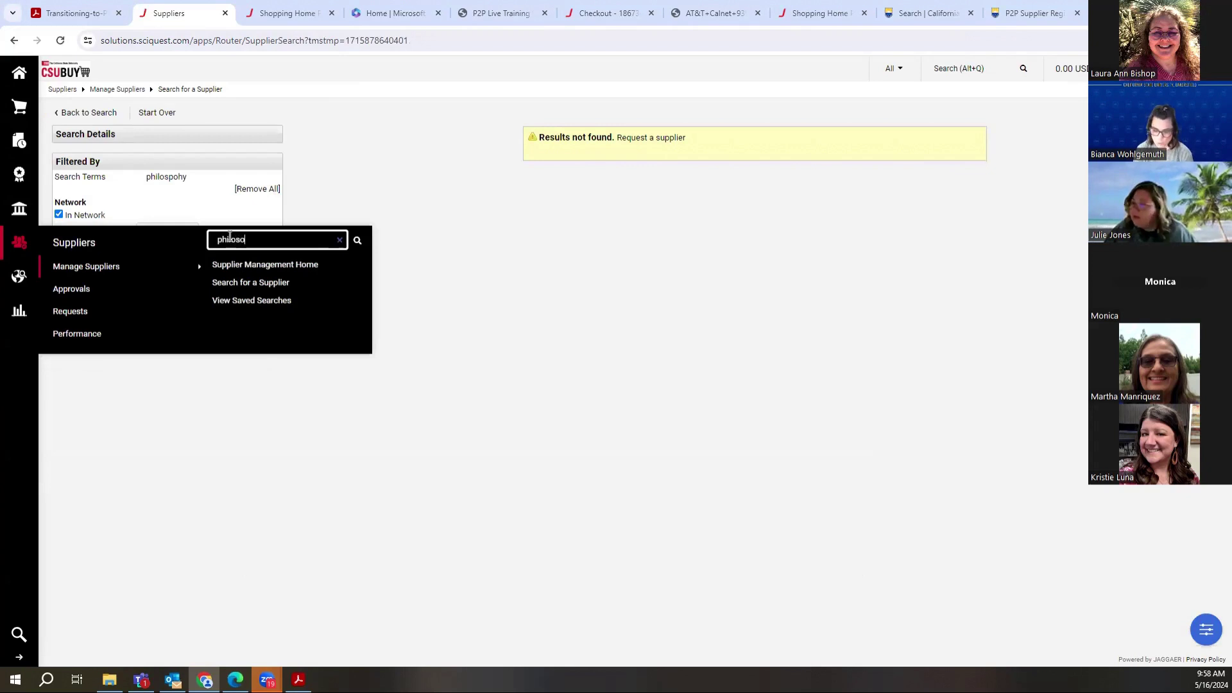
key(Return)
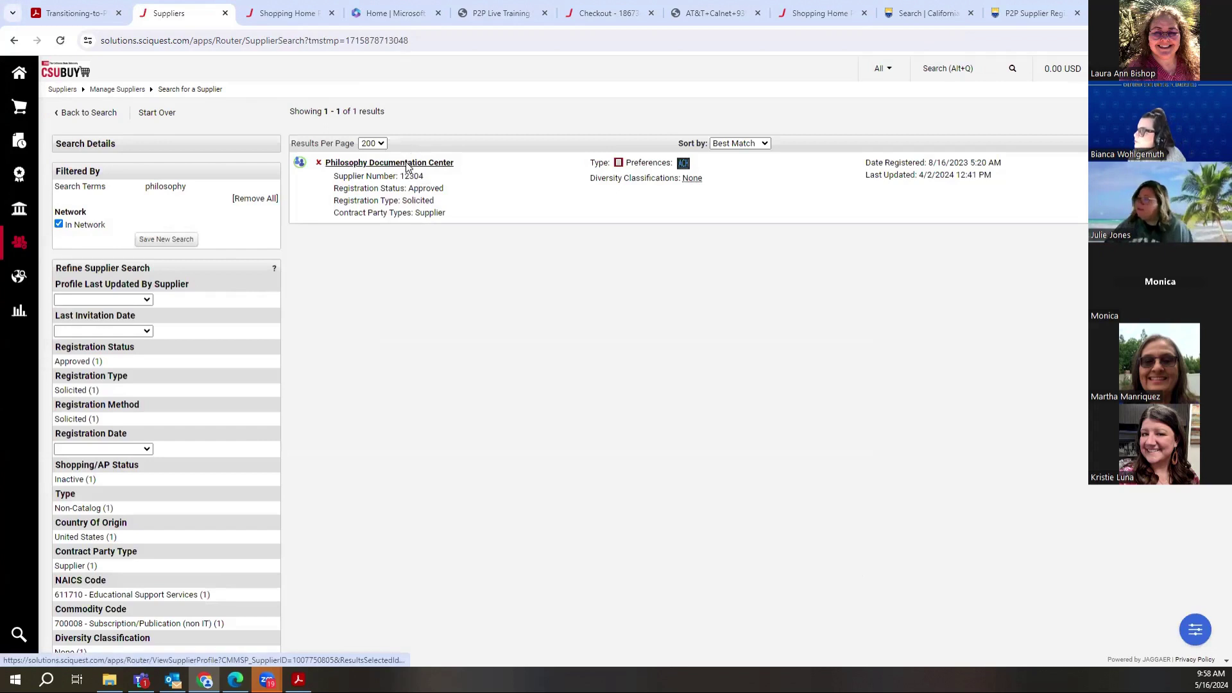
click(406, 165)
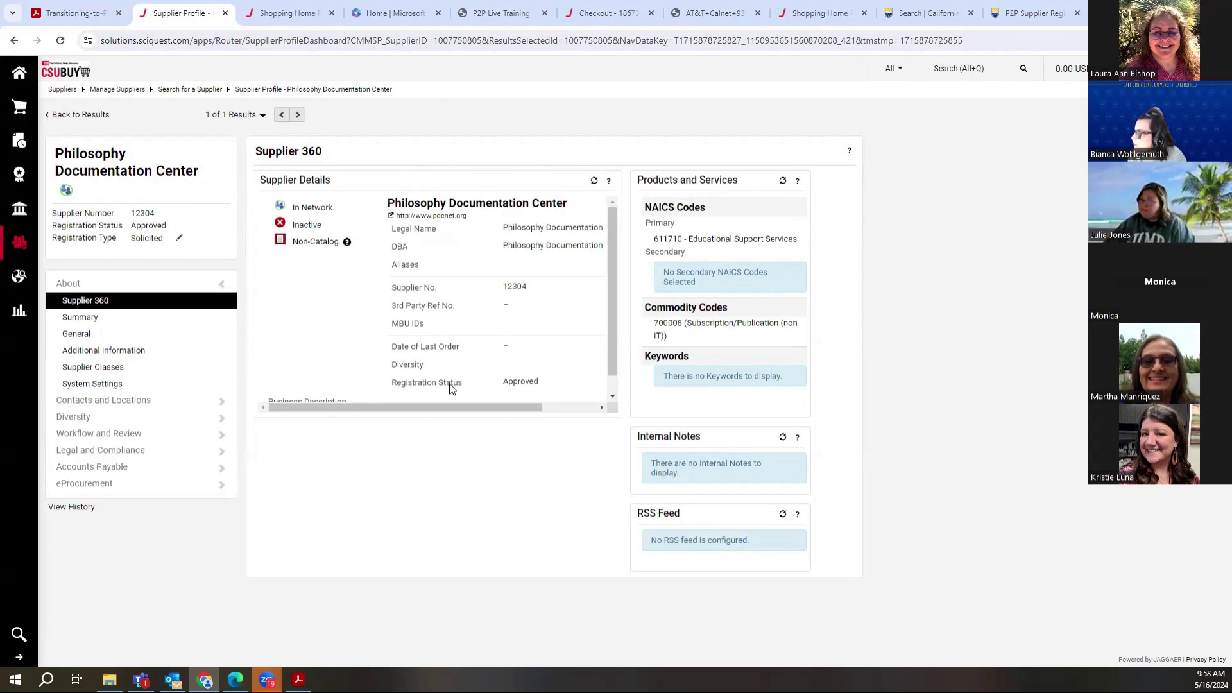
Step: Expand Contacts and Locations and Workflow and Review, then view the Supplier Registration Workflow history
click(151, 409)
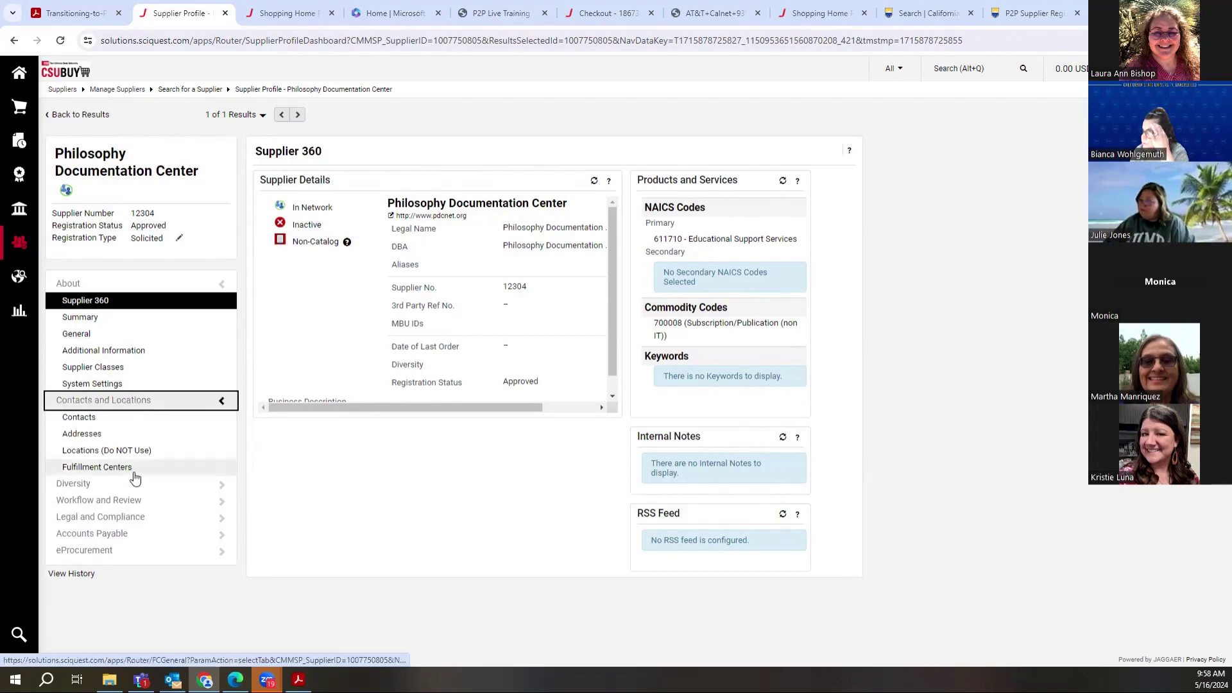
click(125, 501)
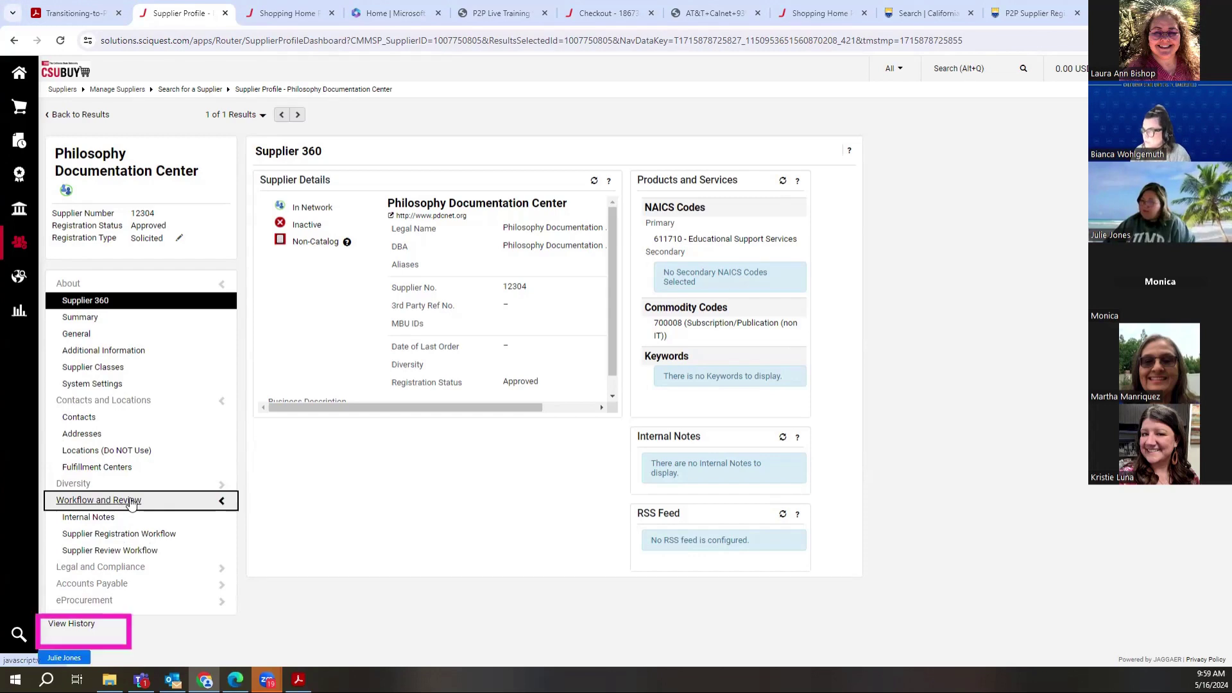
click(71, 624)
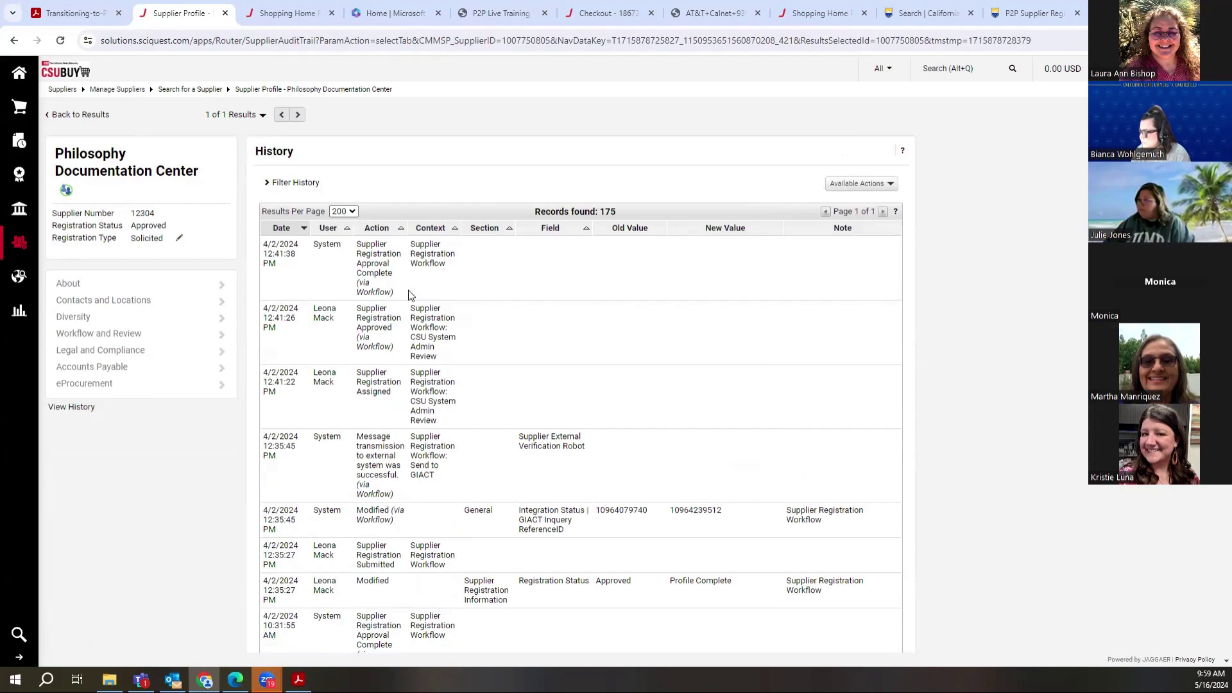
scroll(503, 369, down, 1)
scroll(504, 370, down, 1)
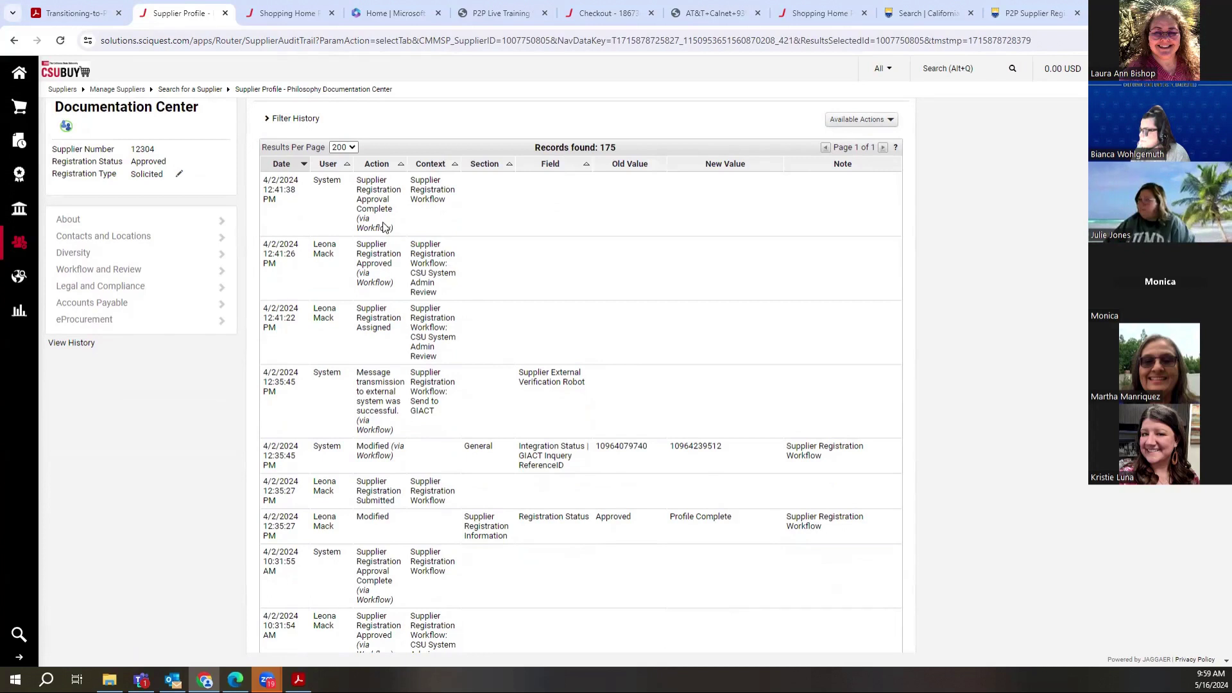
click(122, 272)
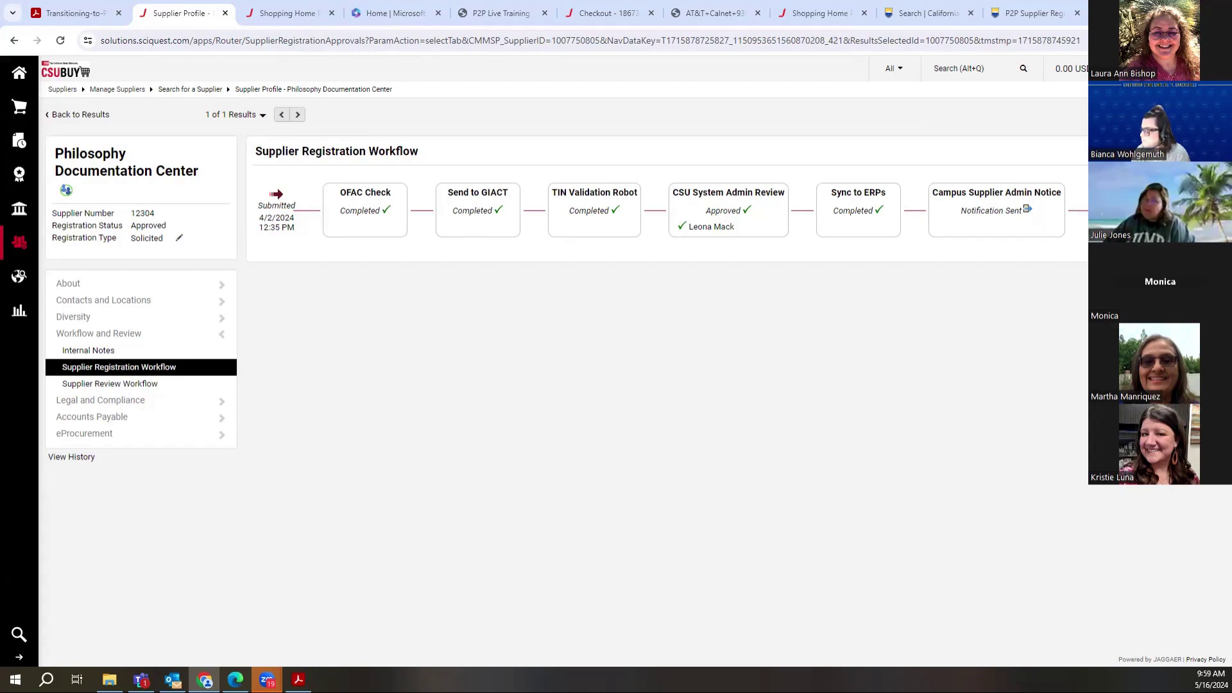
Step: Check the Supplier Review Workflow, then return to the Supplier Registration Workflow steps
click(160, 385)
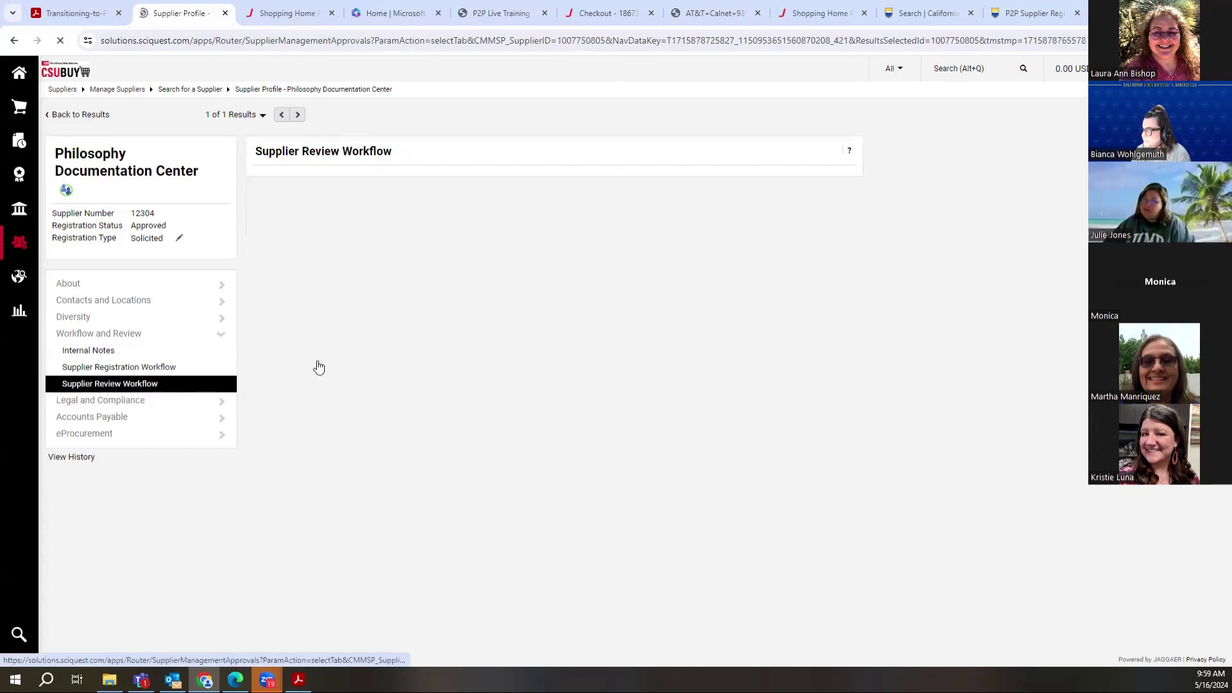
click(119, 375)
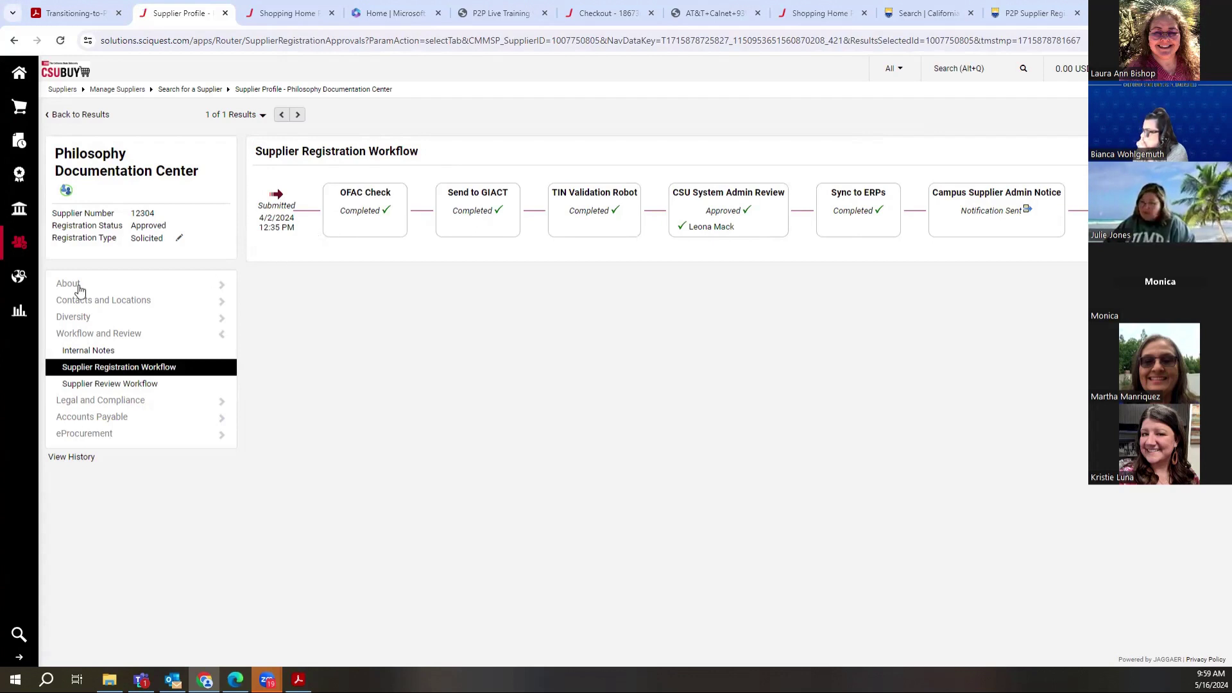
Step: Run a quick supplier search for 'follet'
mouse_move(19, 246)
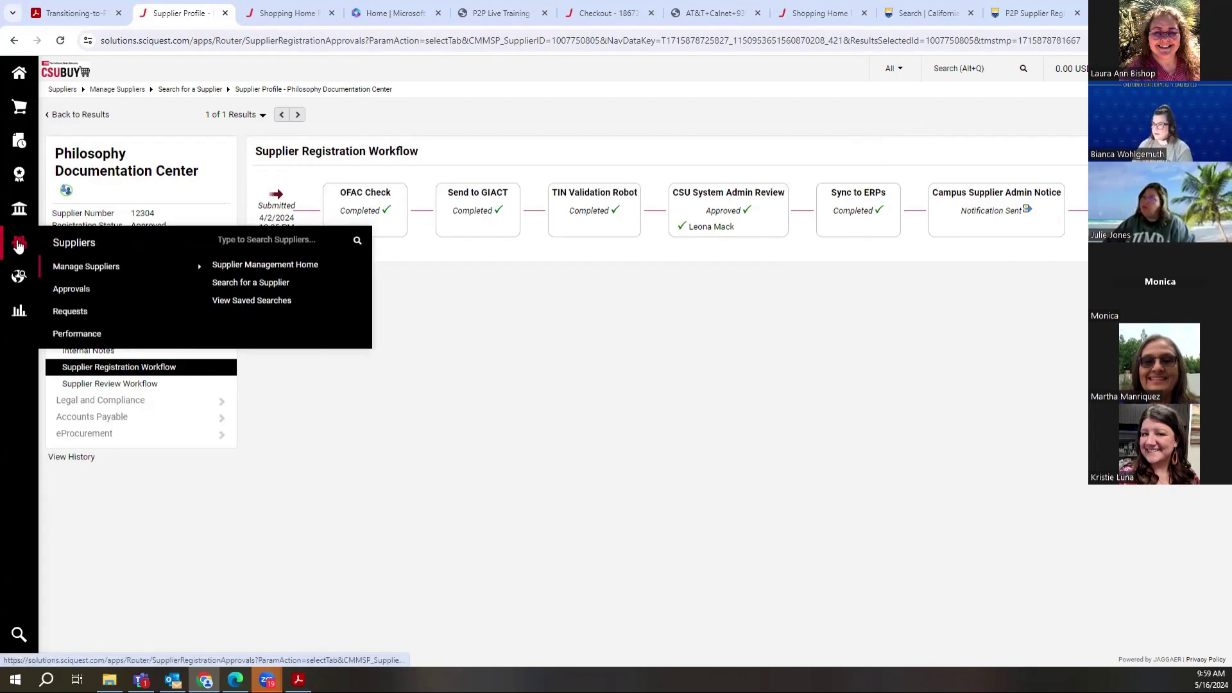
click(285, 241)
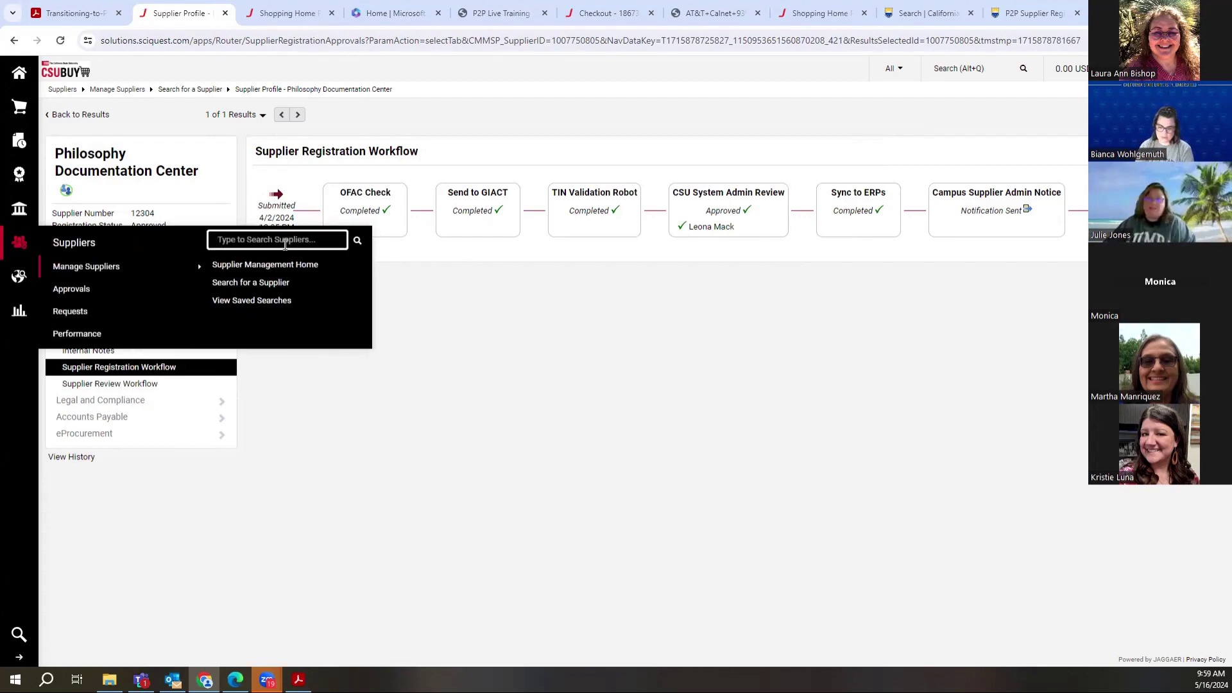
text(follet)
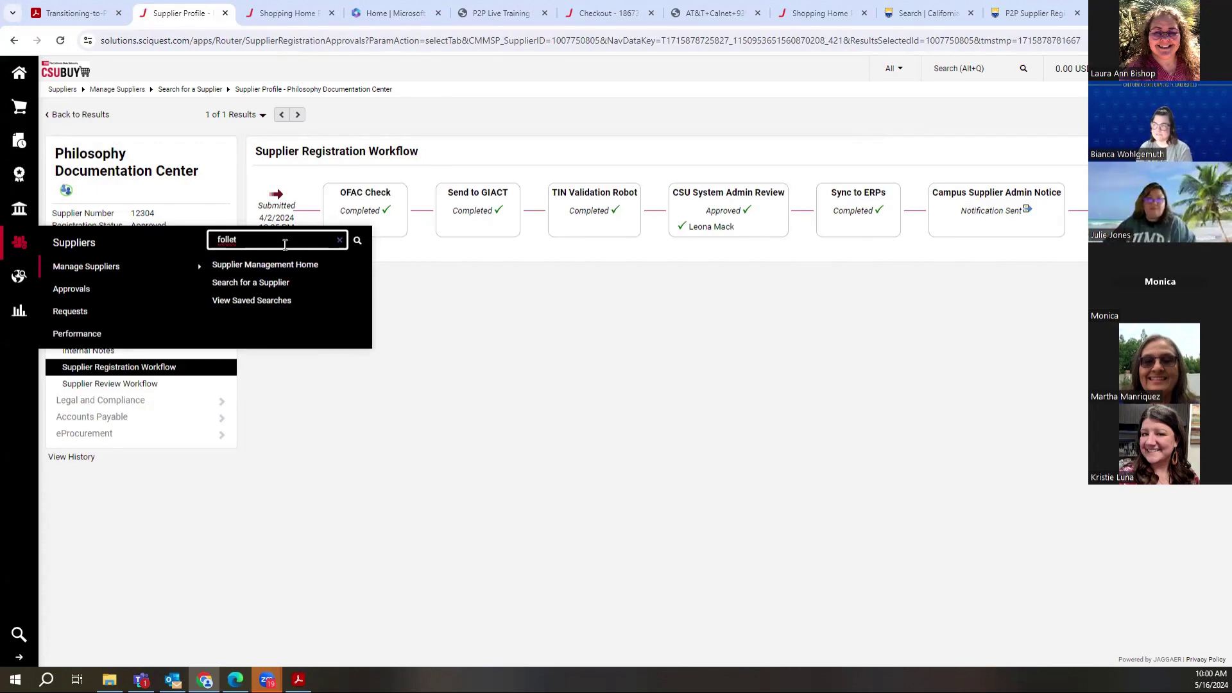
key(Return)
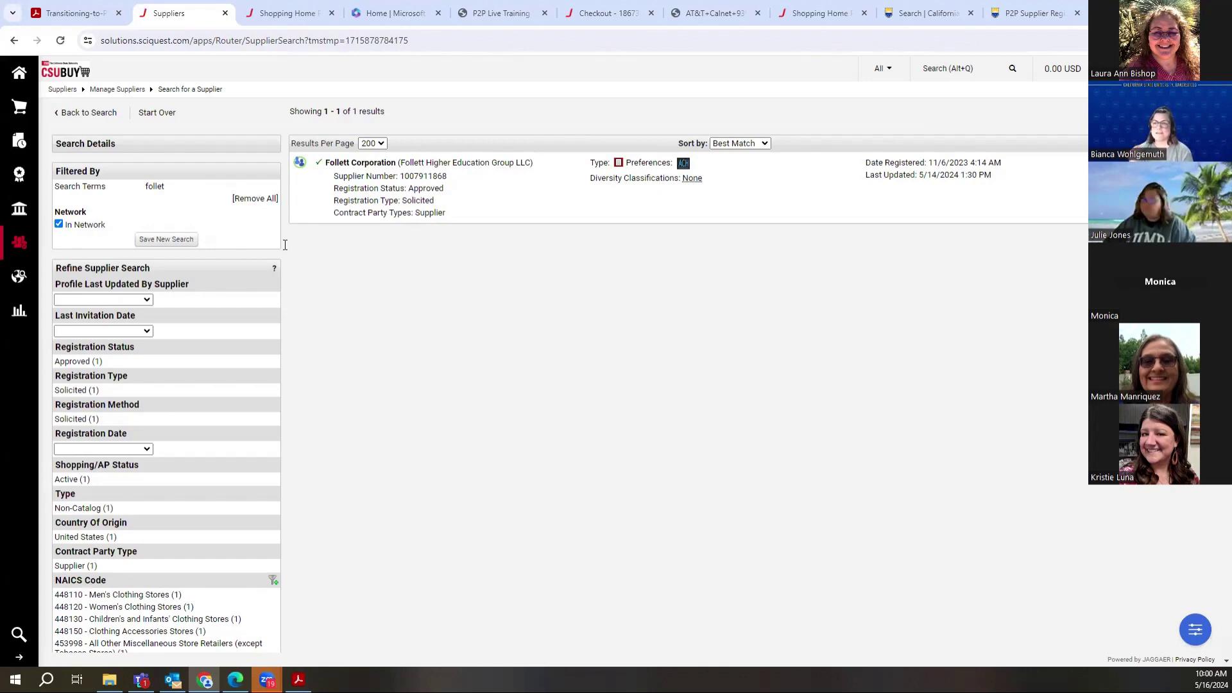
Step: Open Follett Corporation's Supplier 360 profile and review its Active, Approved status
click(382, 164)
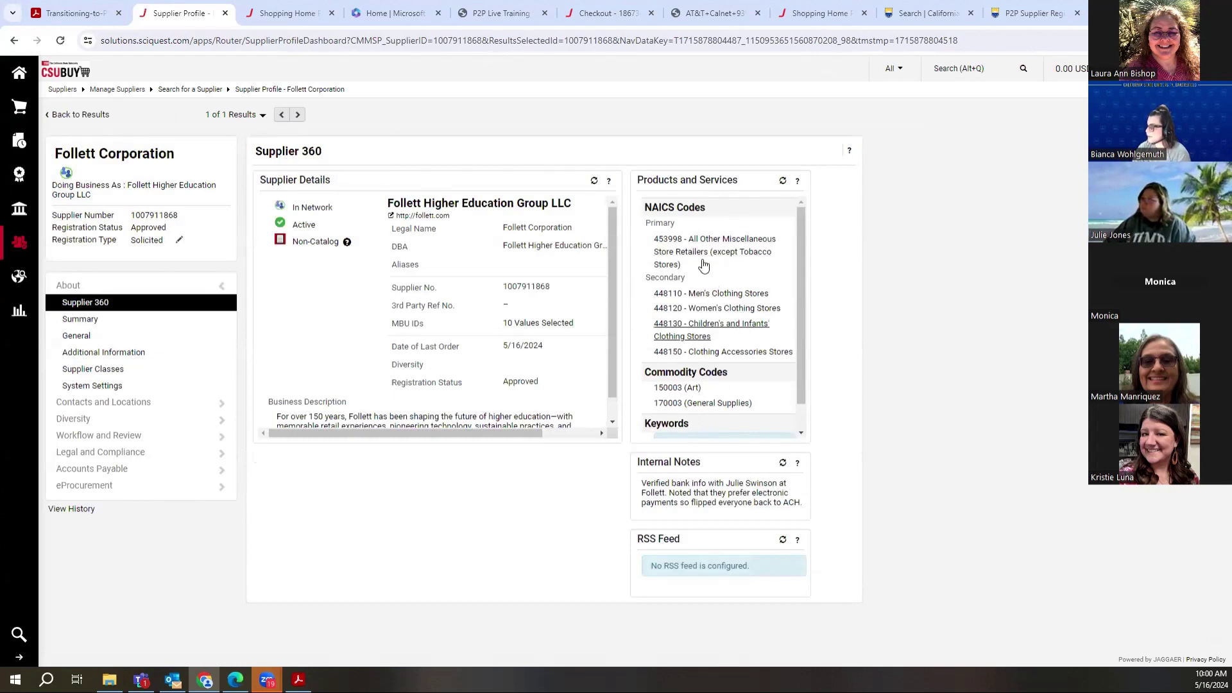
scroll(608, 319, down, 1)
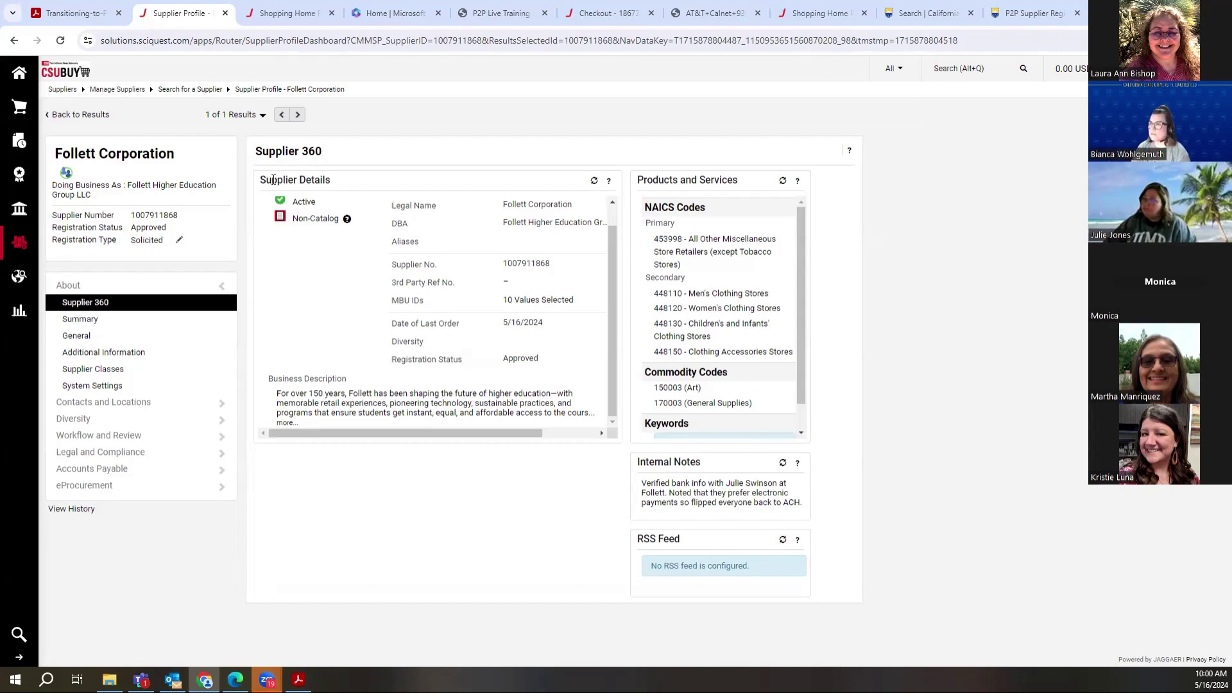
Step: Search suppliers for 'dell' and open the Dell profile
mouse_move(19, 253)
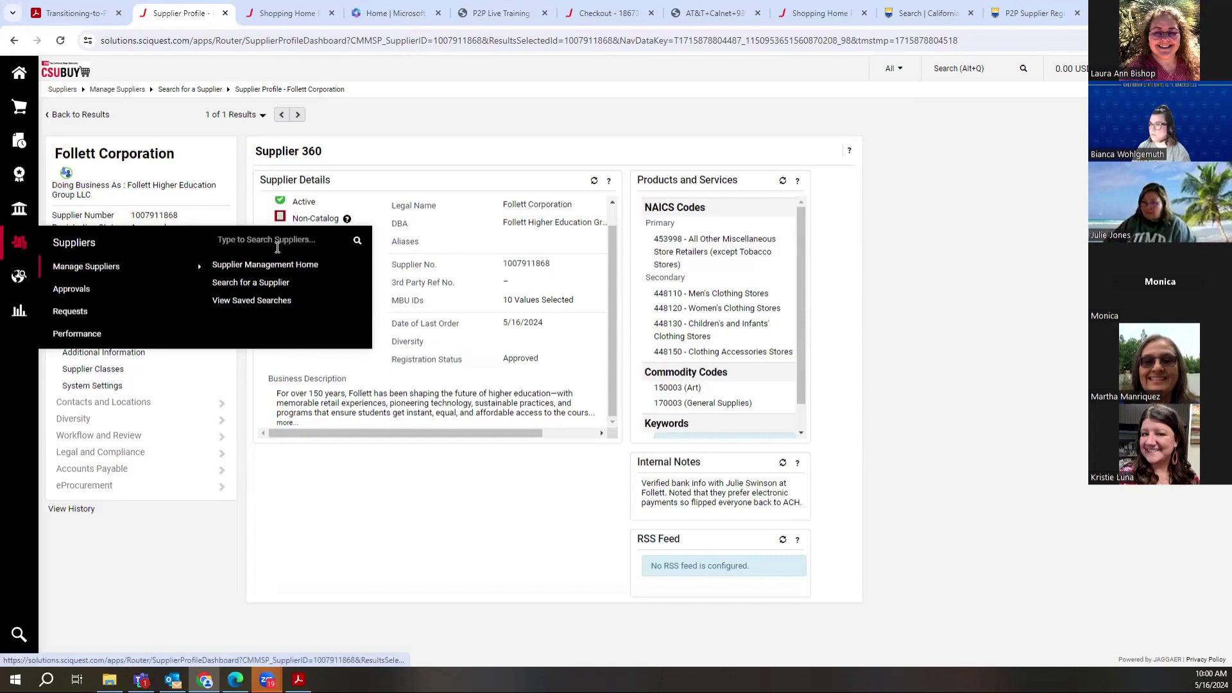
click(277, 248)
text(de)
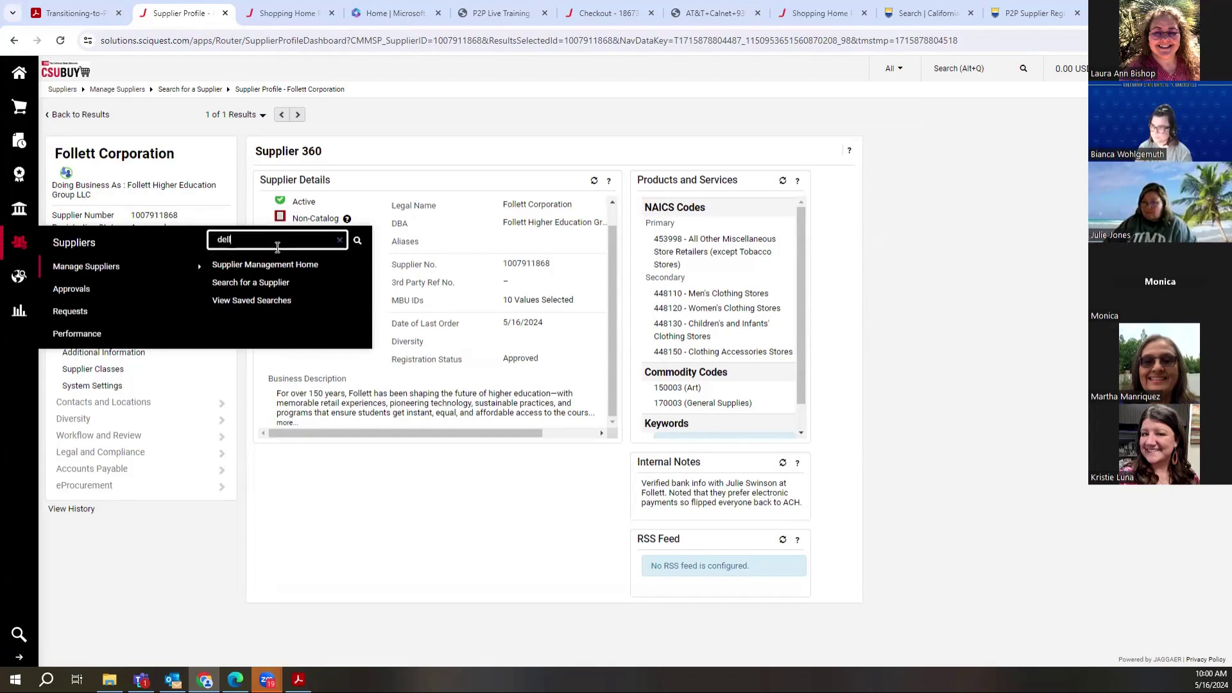
text(ll)
key(Return)
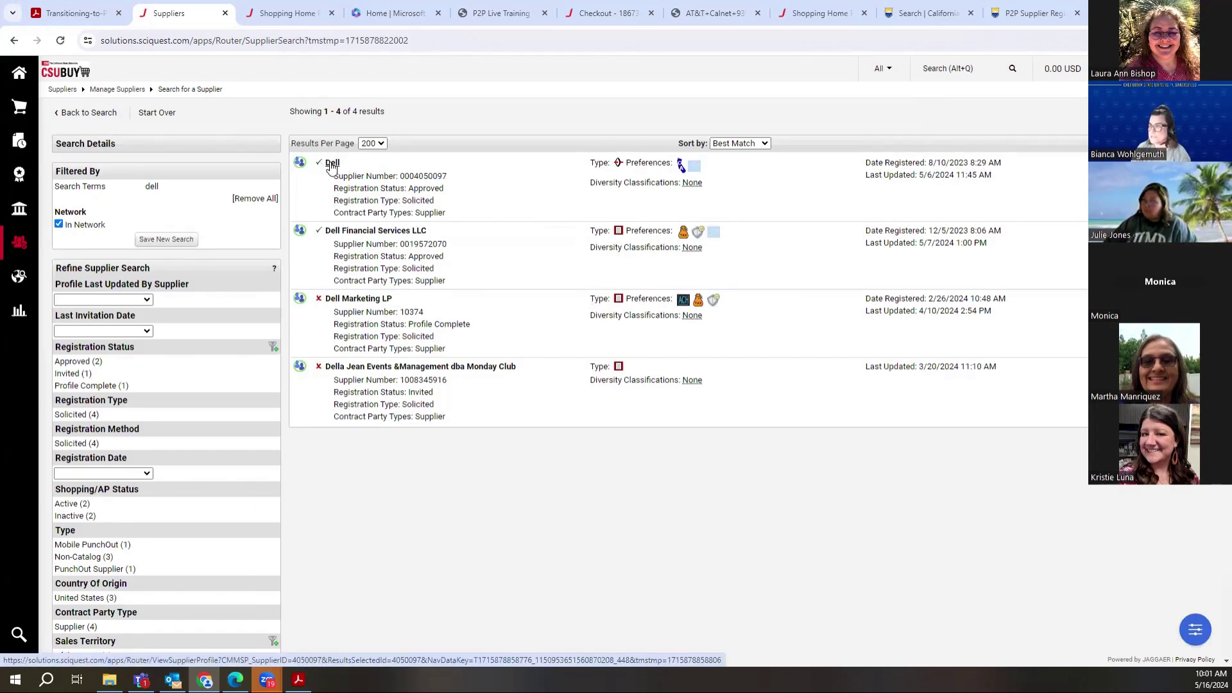
click(332, 164)
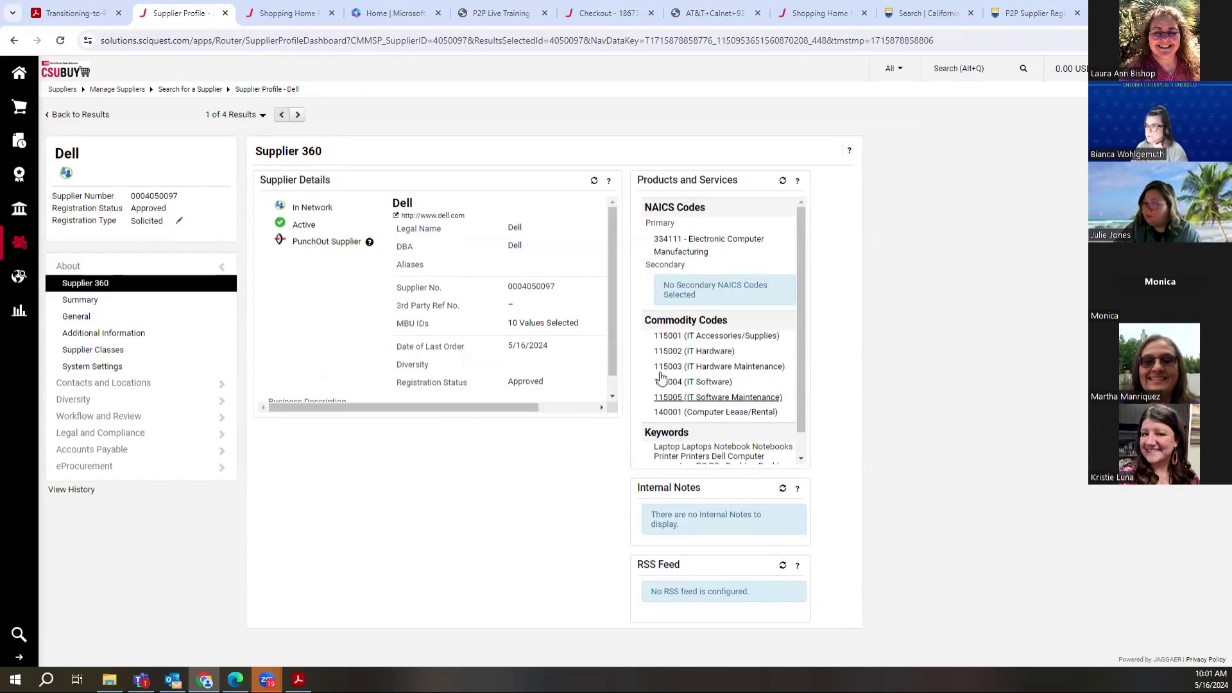
Step: Search 'dell' again and open the Dell Financial Services LLC profile
mouse_move(38, 244)
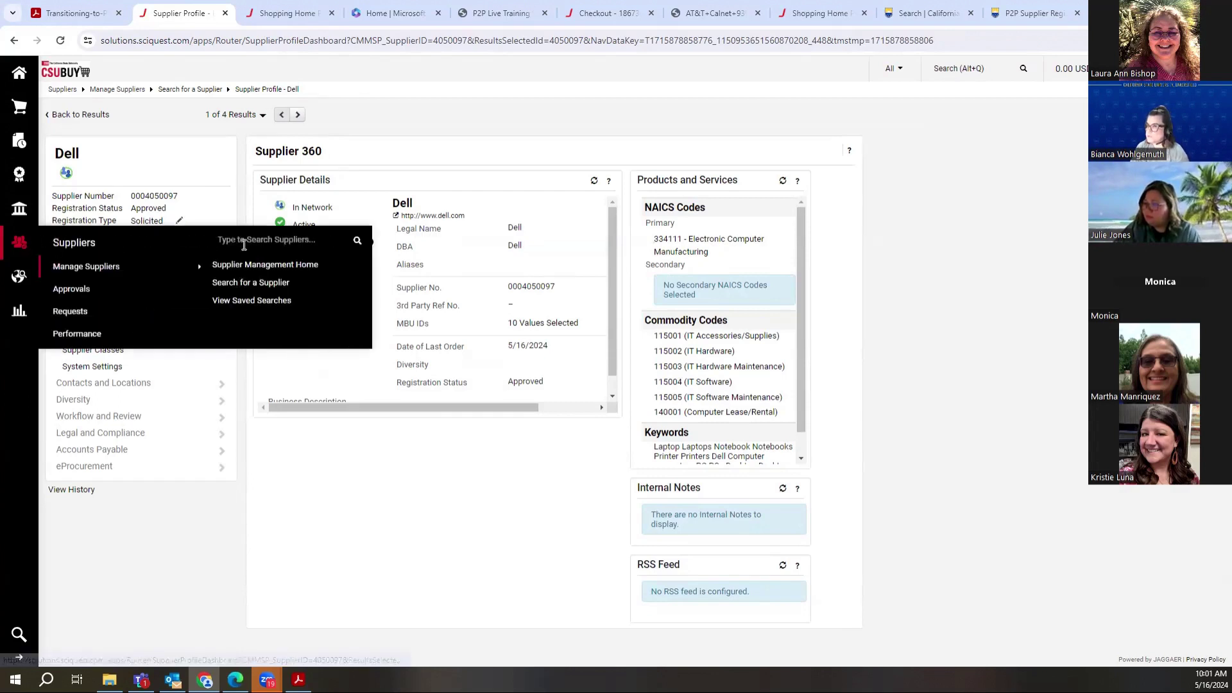
click(243, 241)
text(dell)
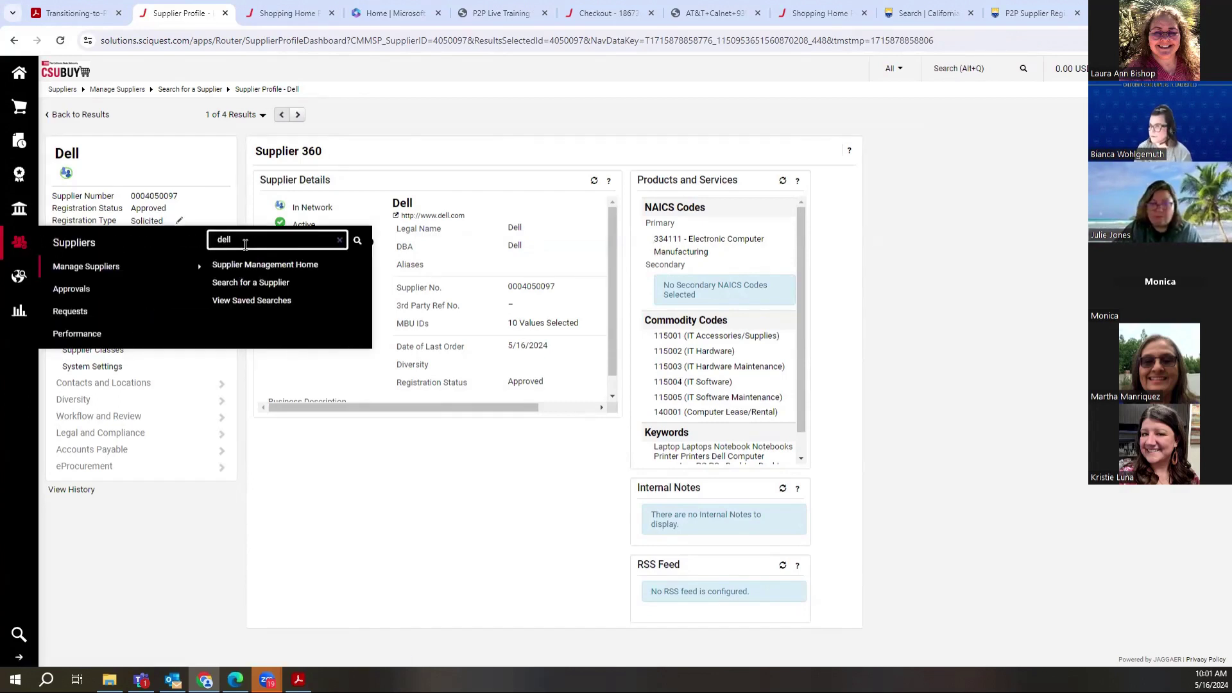
key(Return)
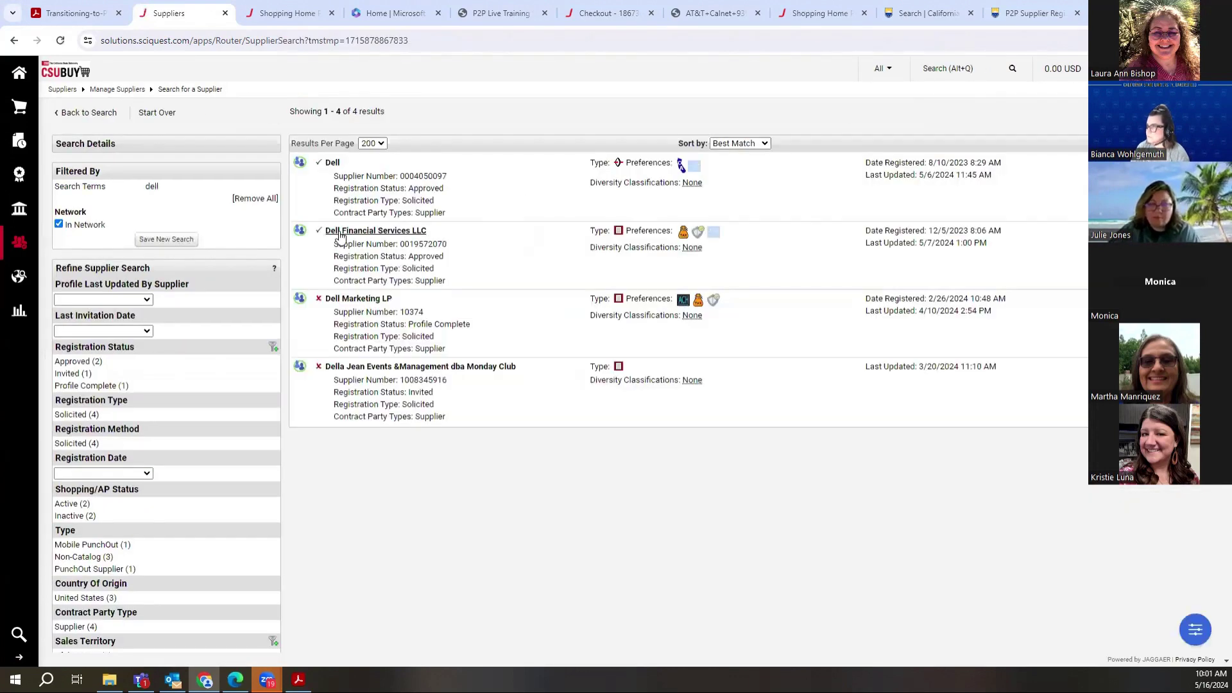
click(340, 232)
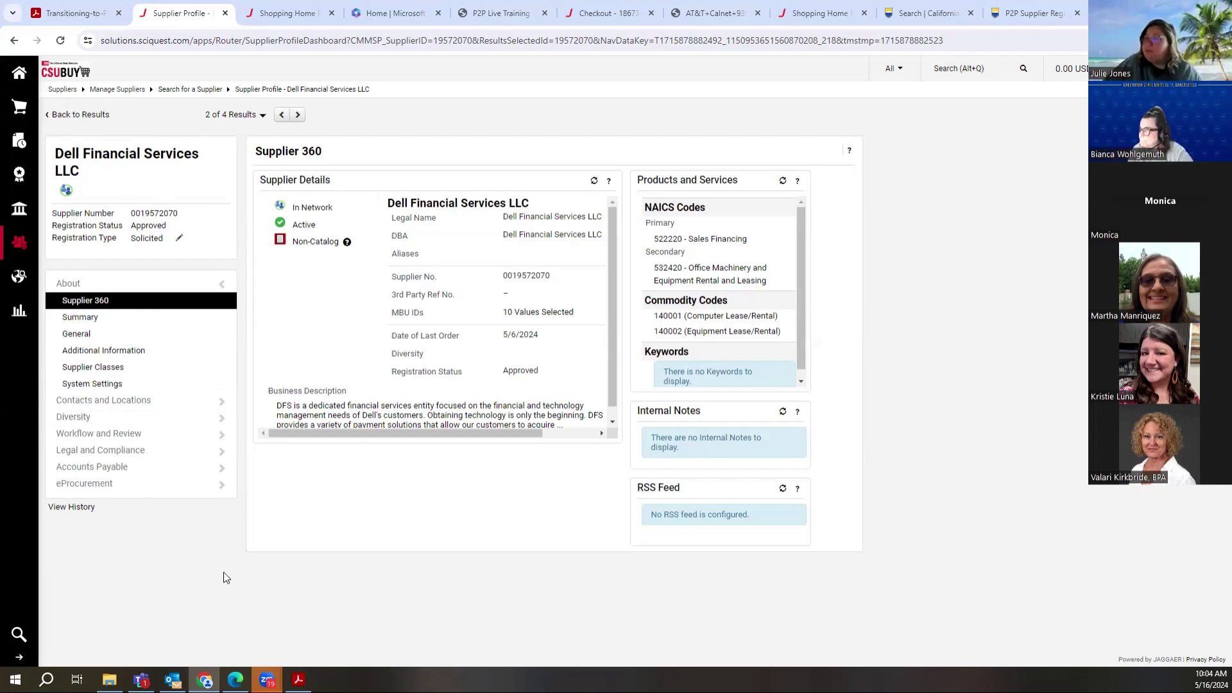
Step: Review Dell Financial Services LLC's profile: Active, Approved, 10 MBU IDs, last order 5/6/2024
mouse_move(19, 140)
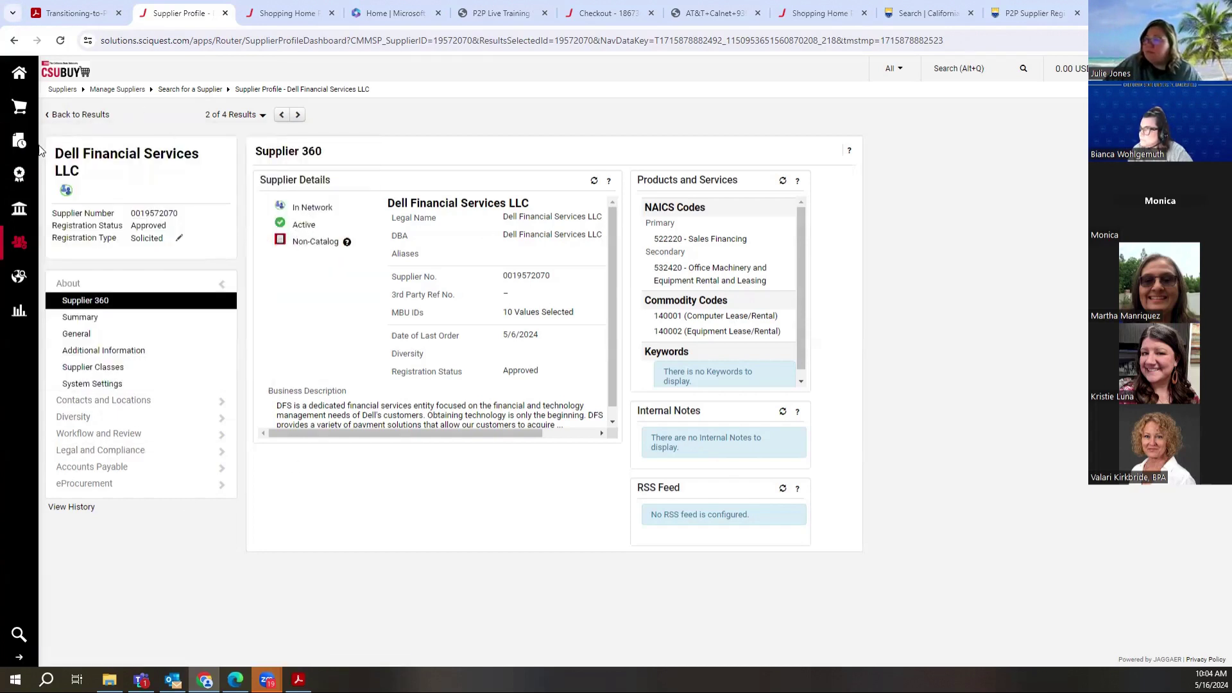
Step: Open My Requisitions, listing 7 requisitions from the last 90 days
mouse_move(155, 183)
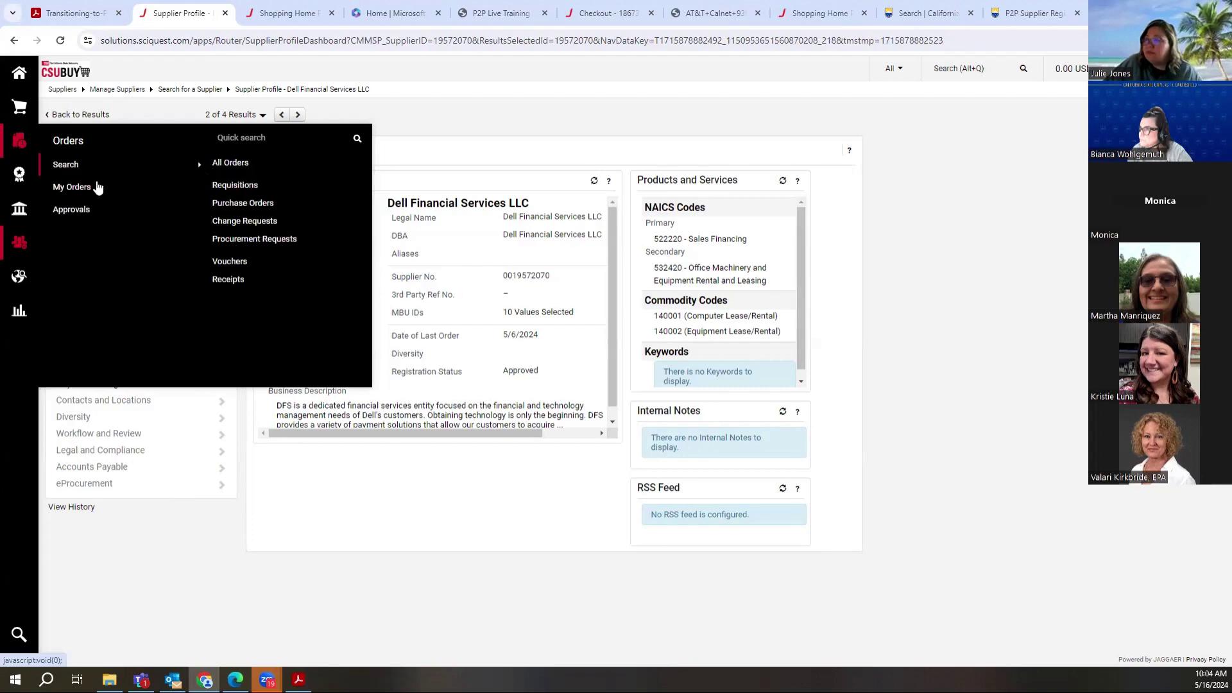
click(224, 163)
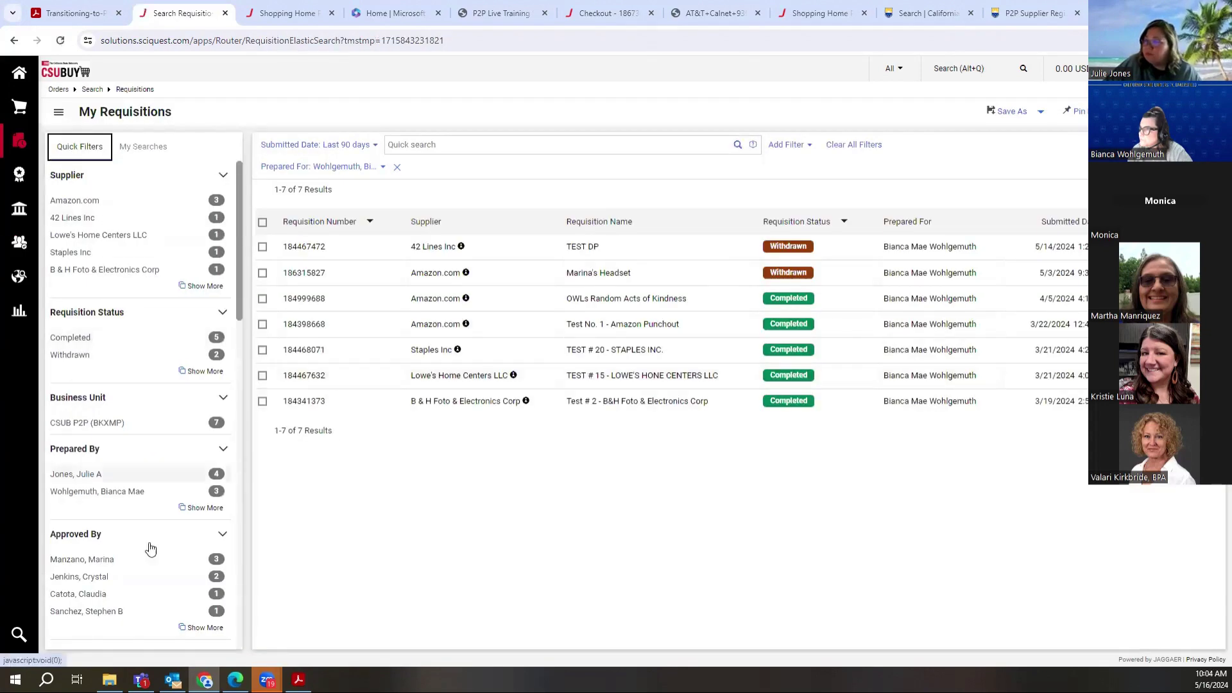
mouse_move(22, 252)
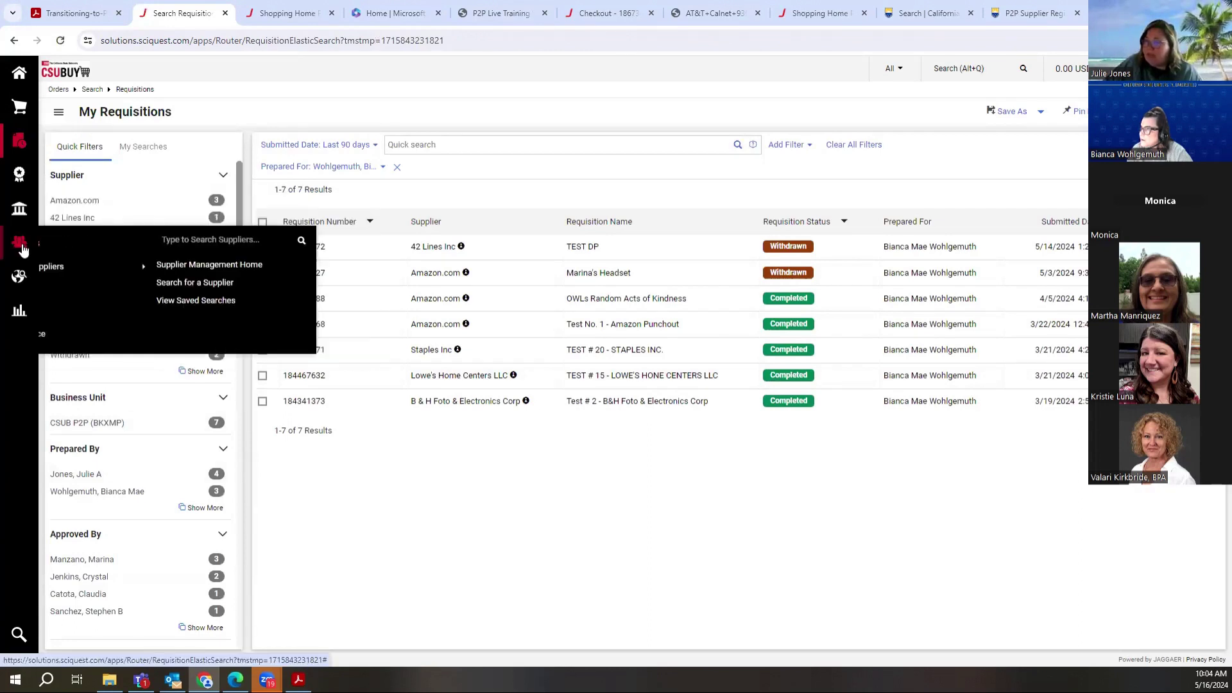
Step: Search suppliers by the owner's name to find Paradise Balloon Designs
click(242, 243)
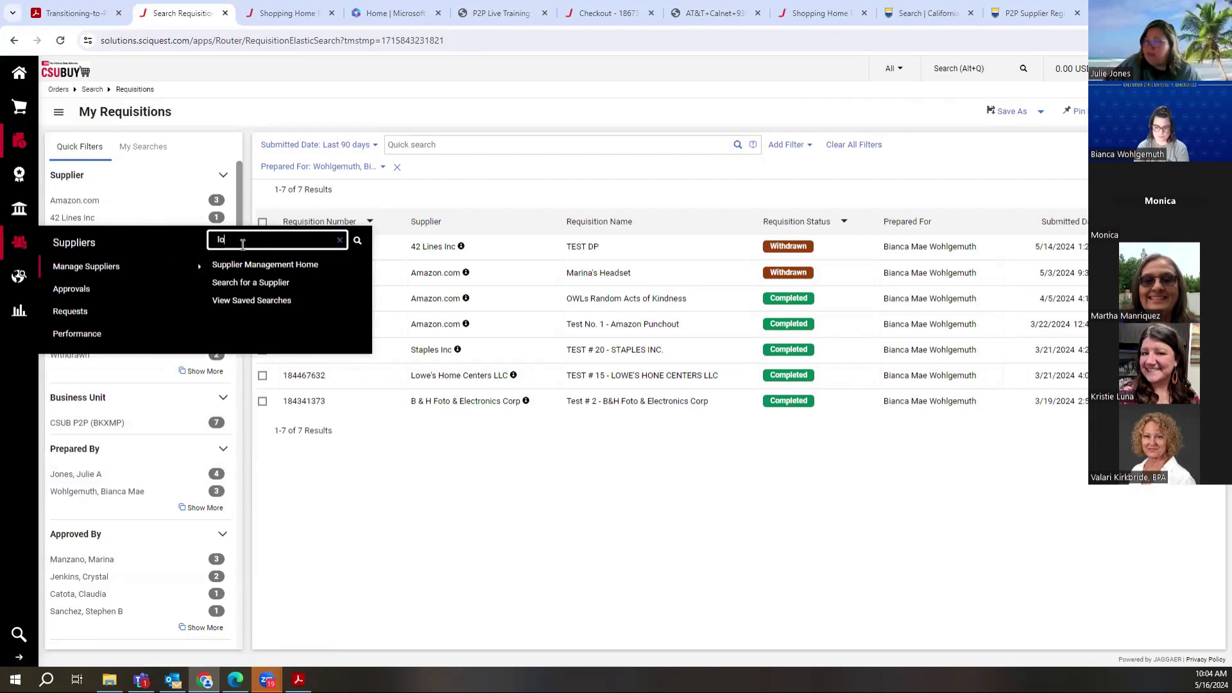
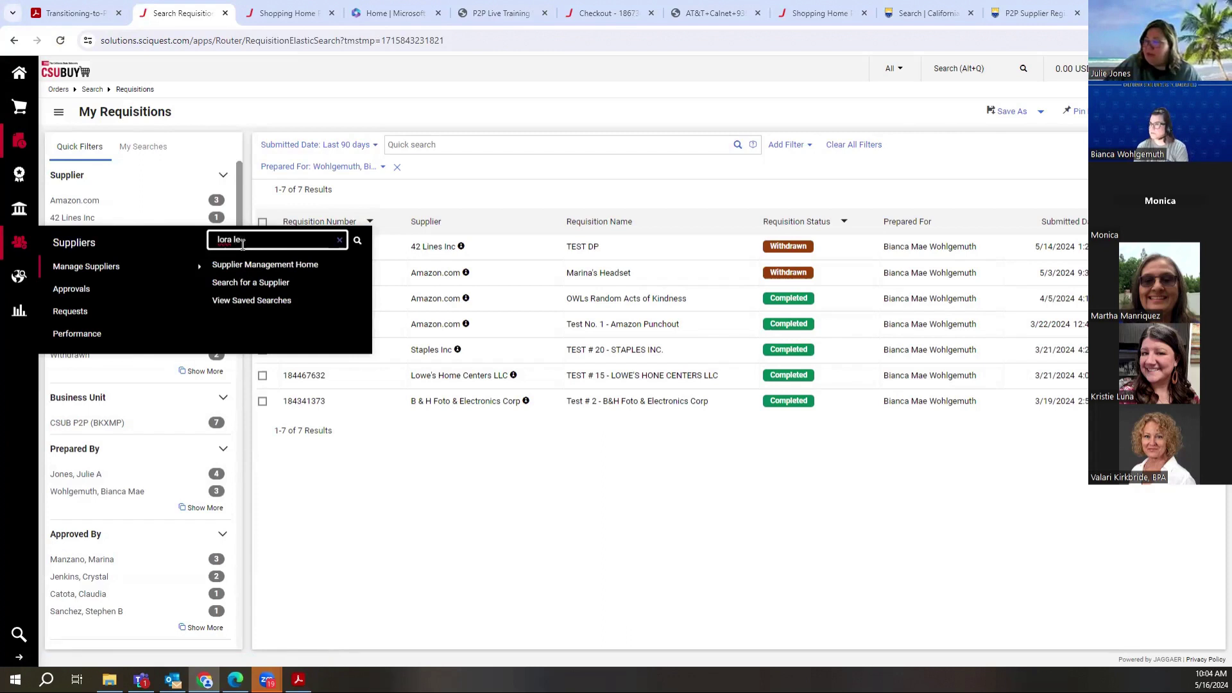
key(Return)
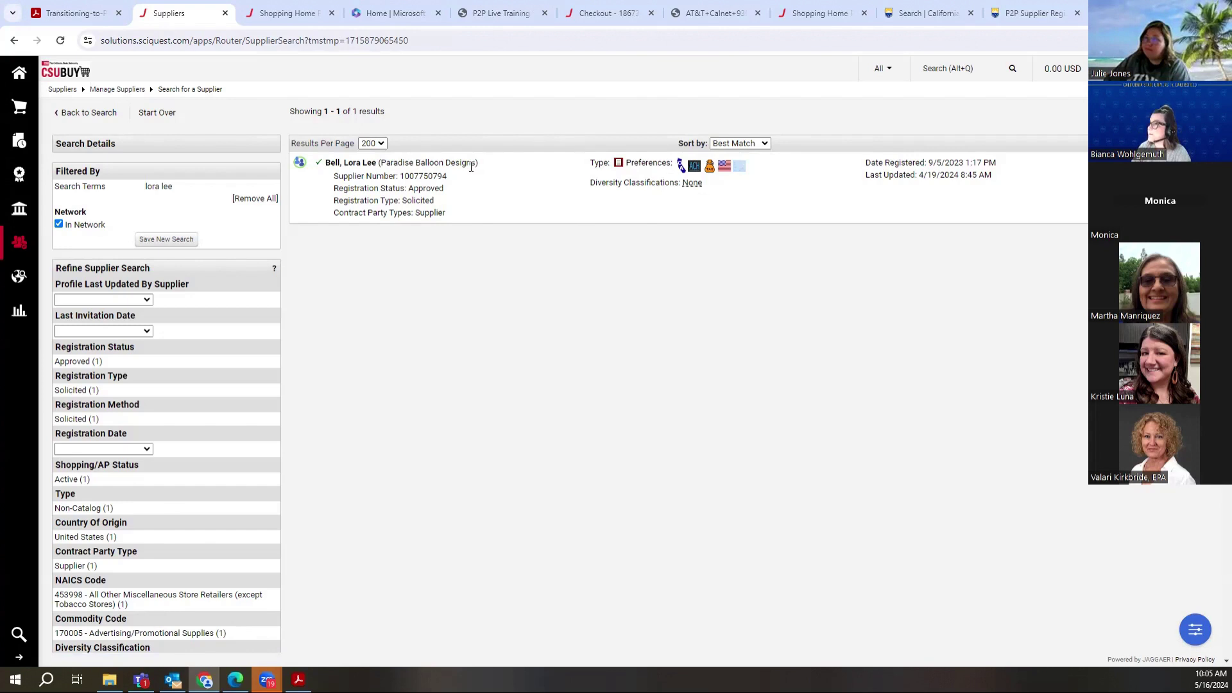
click(346, 168)
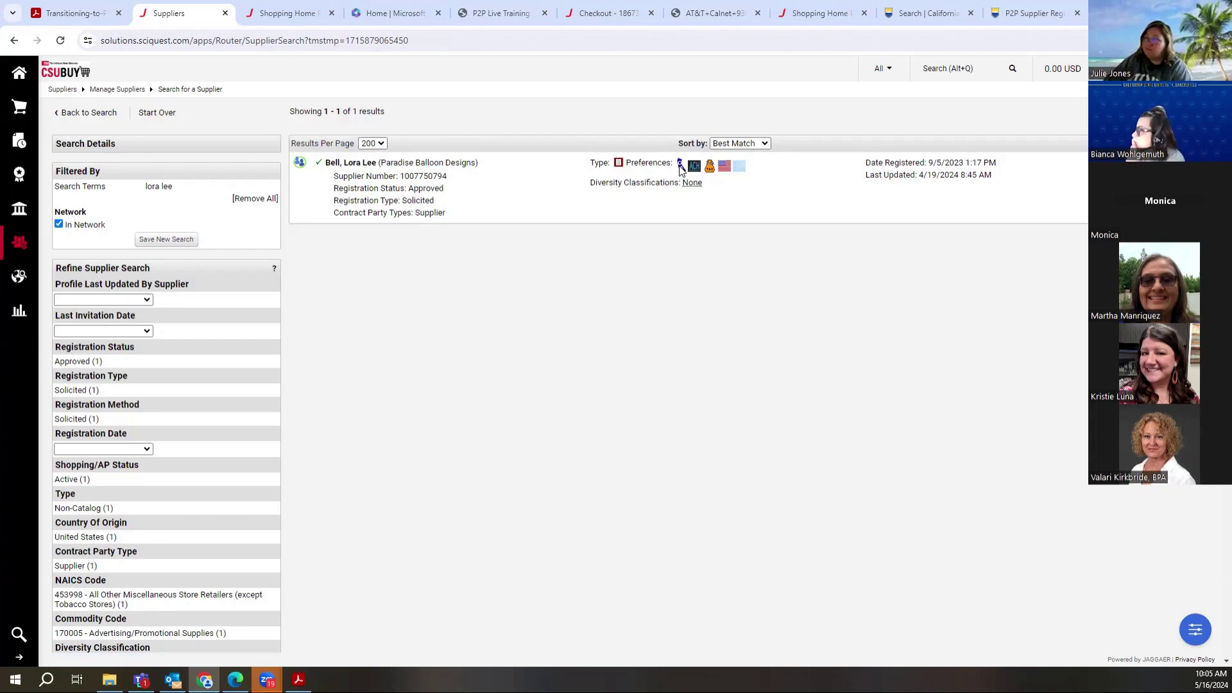
mouse_move(681, 168)
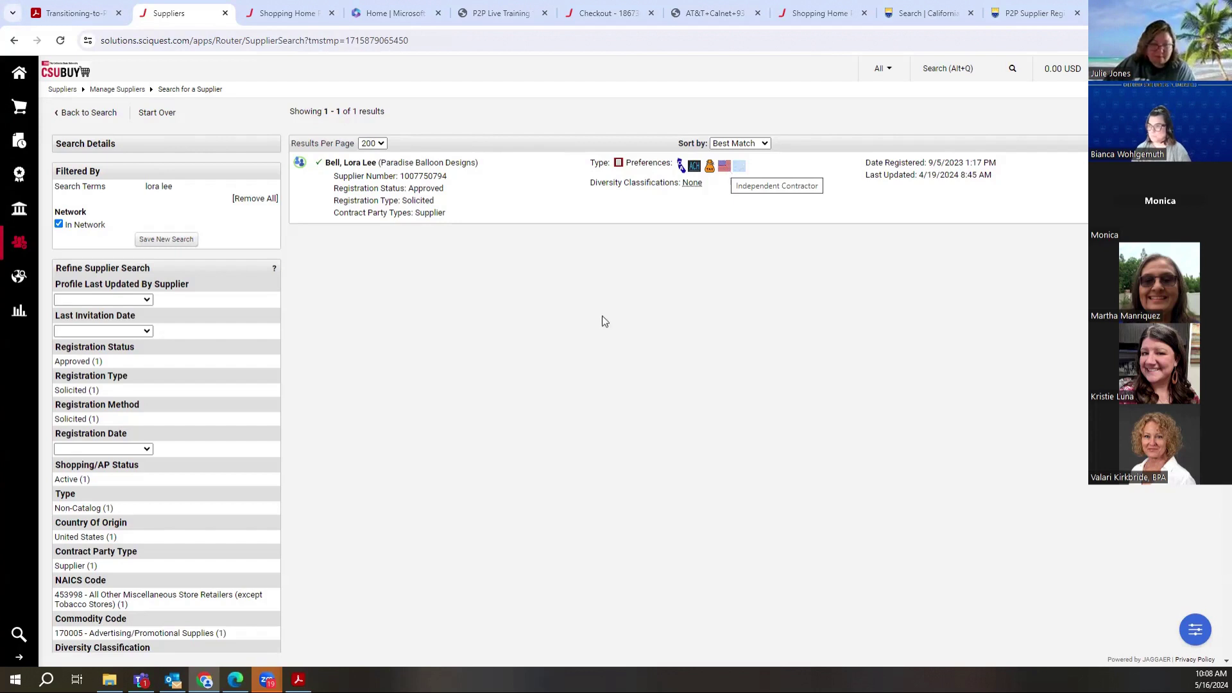
Step: Run a quick supplier search for 'sierra', returning 9 results
mouse_move(19, 254)
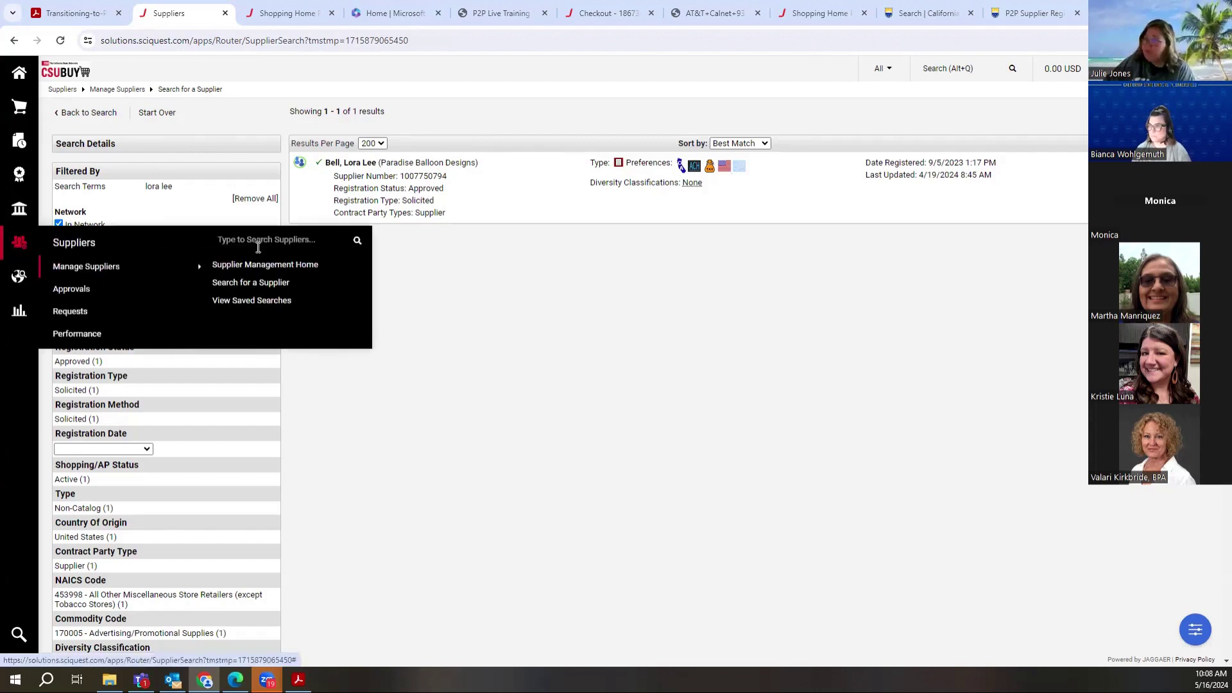
click(259, 241)
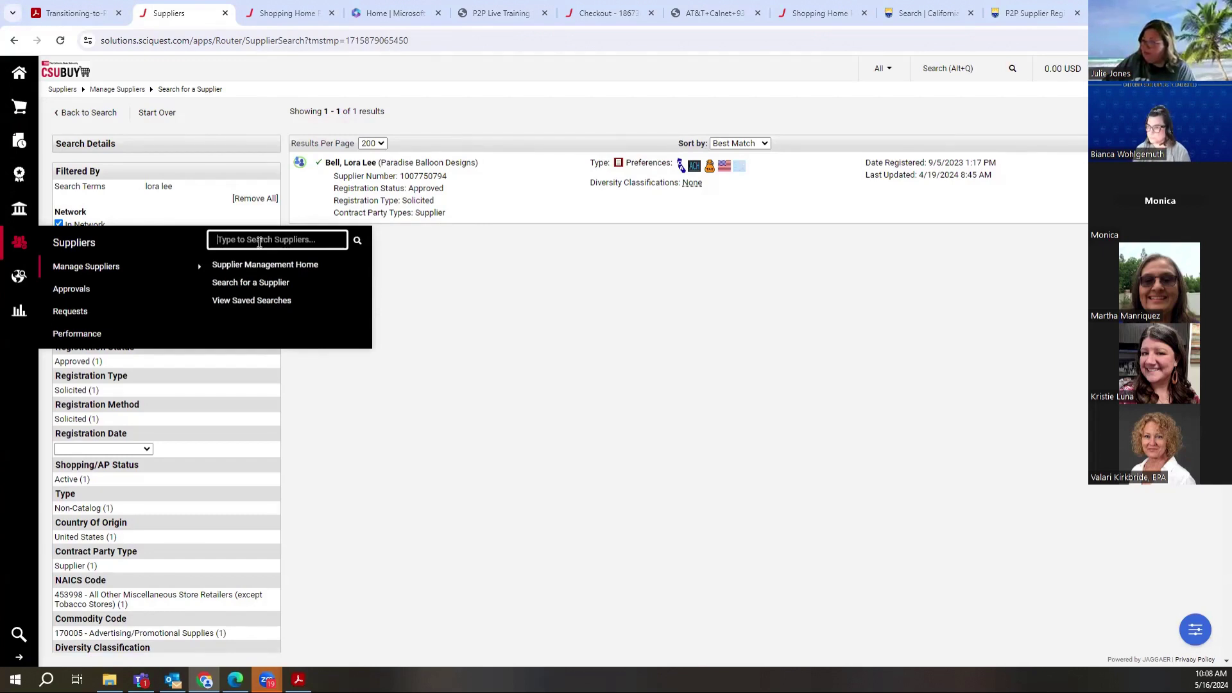
text(sierra)
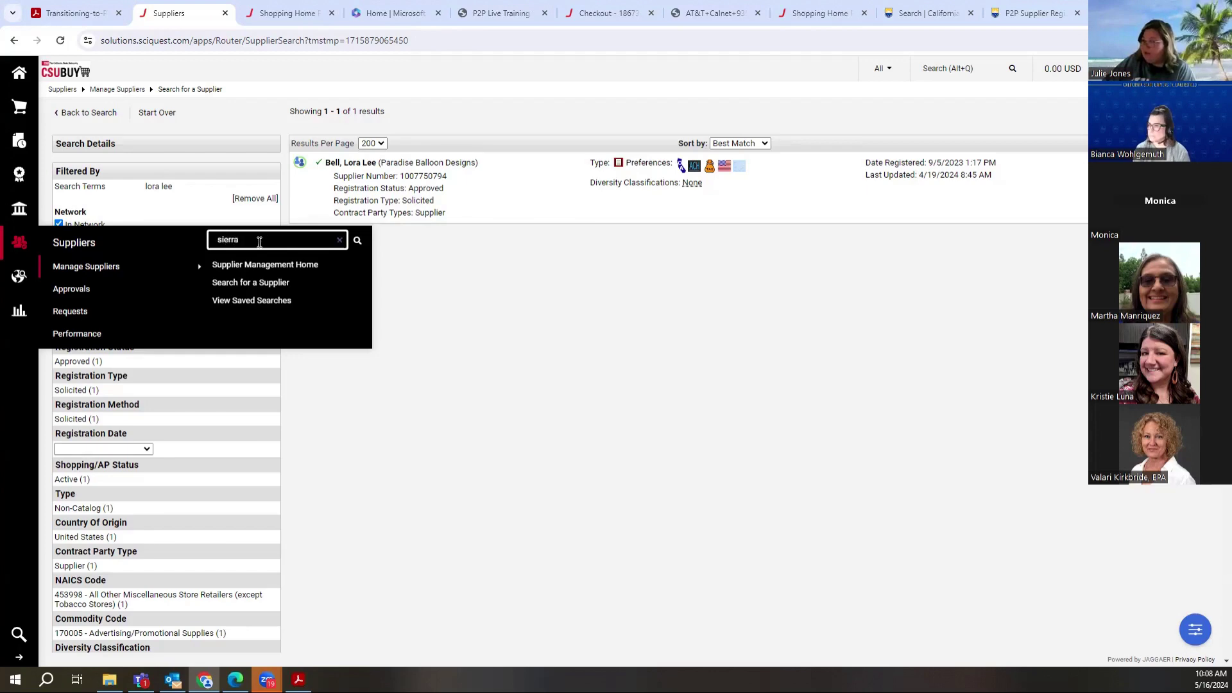
key(Return)
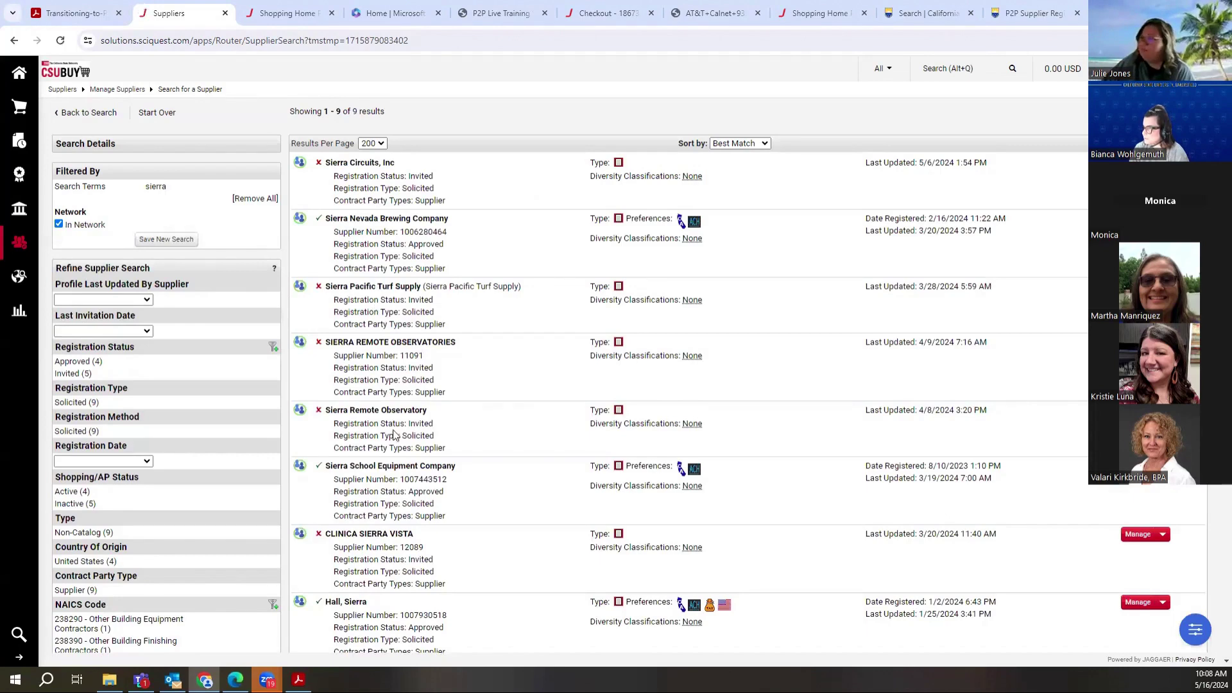
Step: Open the Sierra School Equipment Company profile, then return to the CSUBUY home page
click(393, 473)
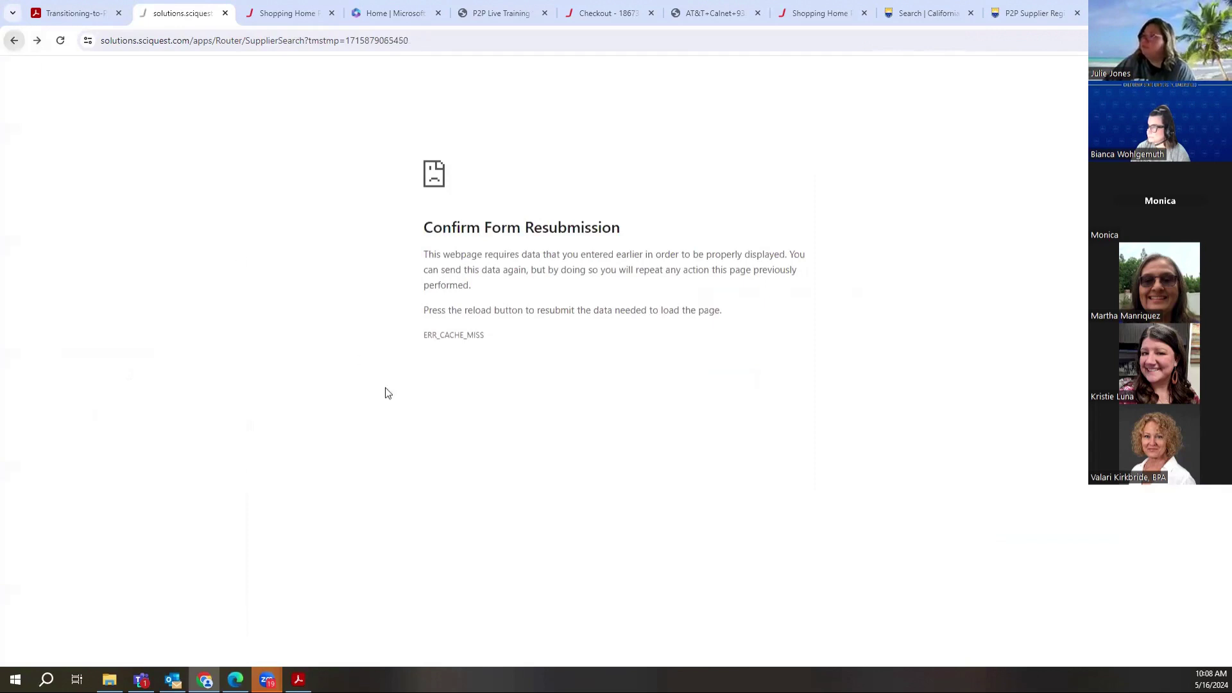
click(14, 40)
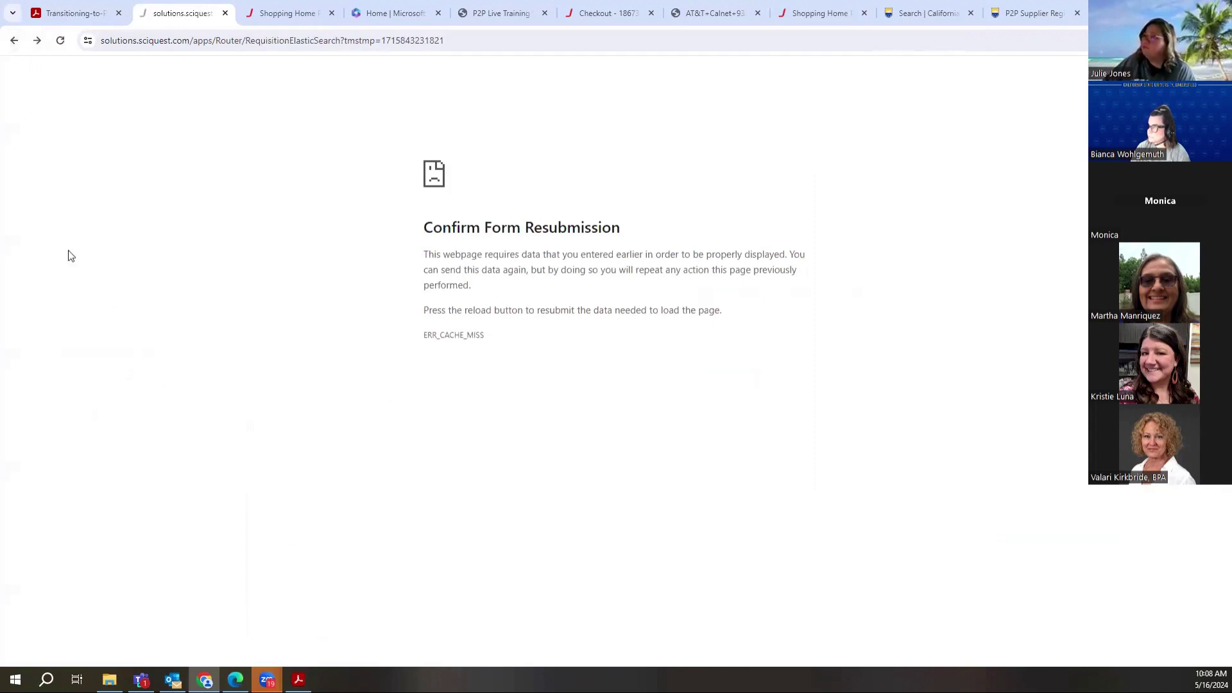
click(283, 13)
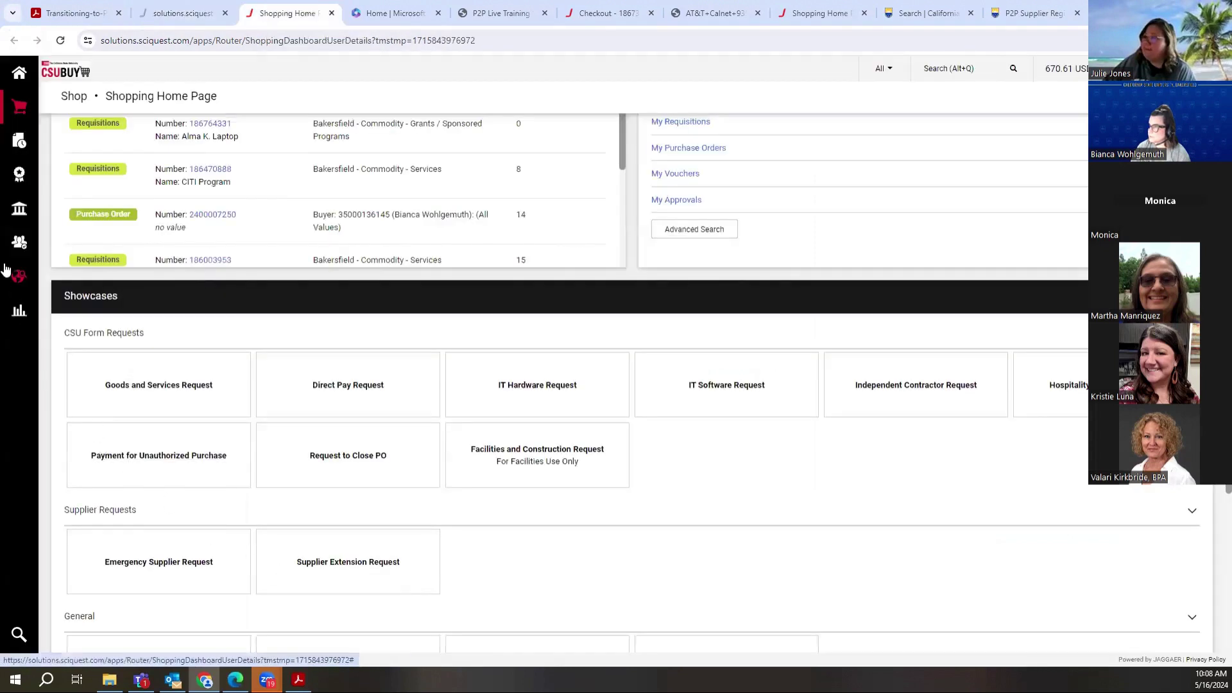
Step: Search suppliers for 'sierra school', retrying after a misspelled search found no results
mouse_move(20, 242)
click(262, 240)
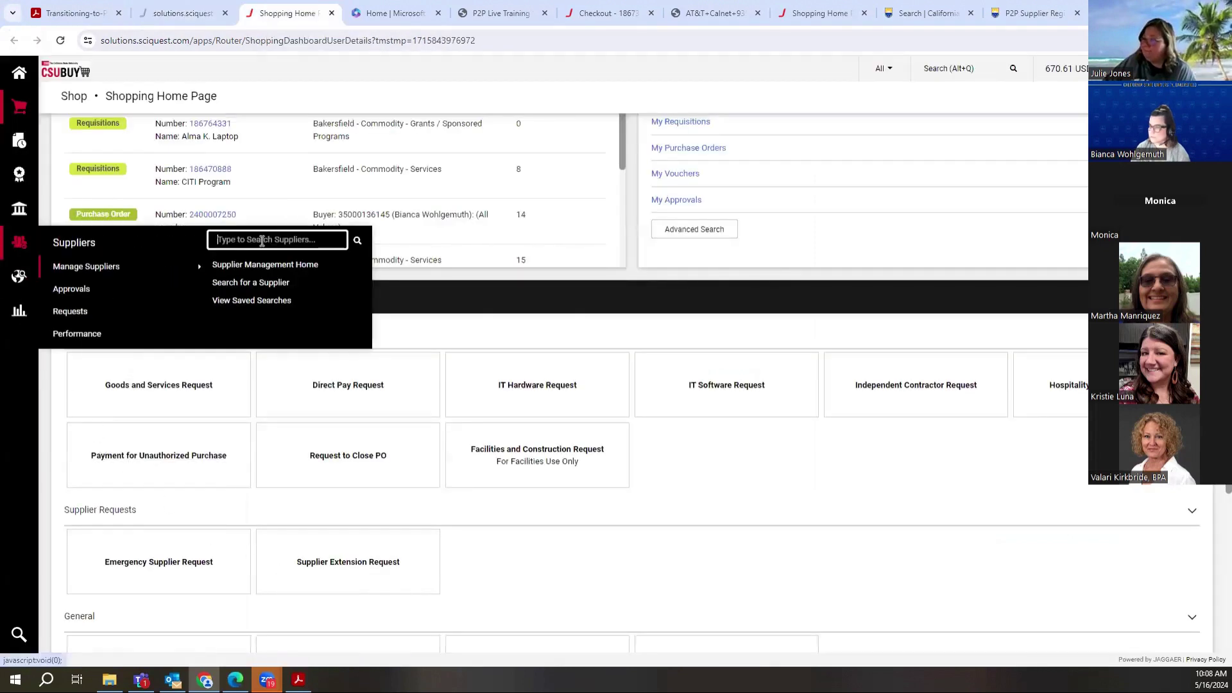
text(sierr)
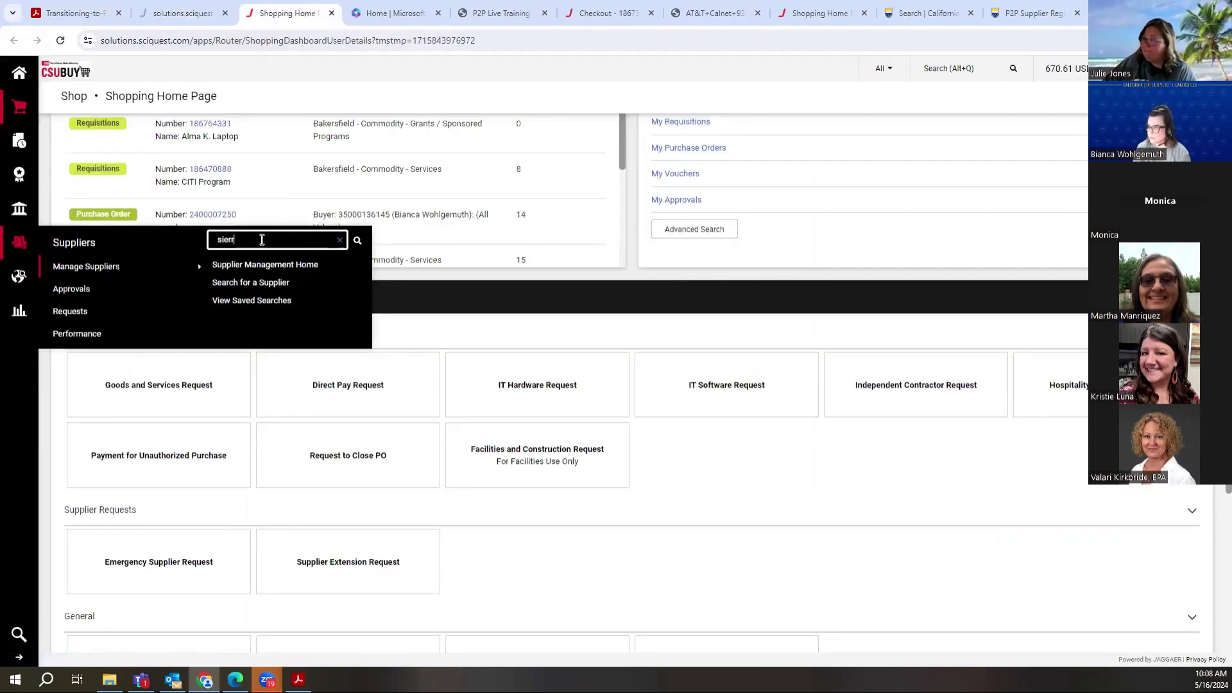
text(a scho)
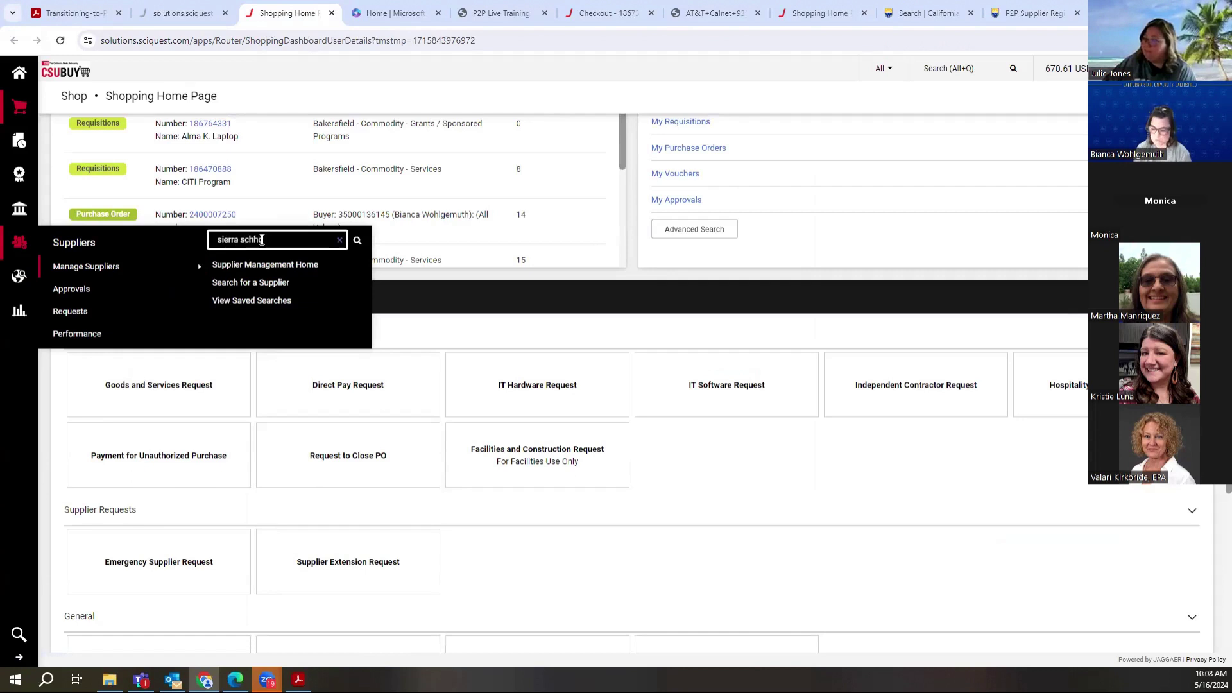
text(ol)
key(Return)
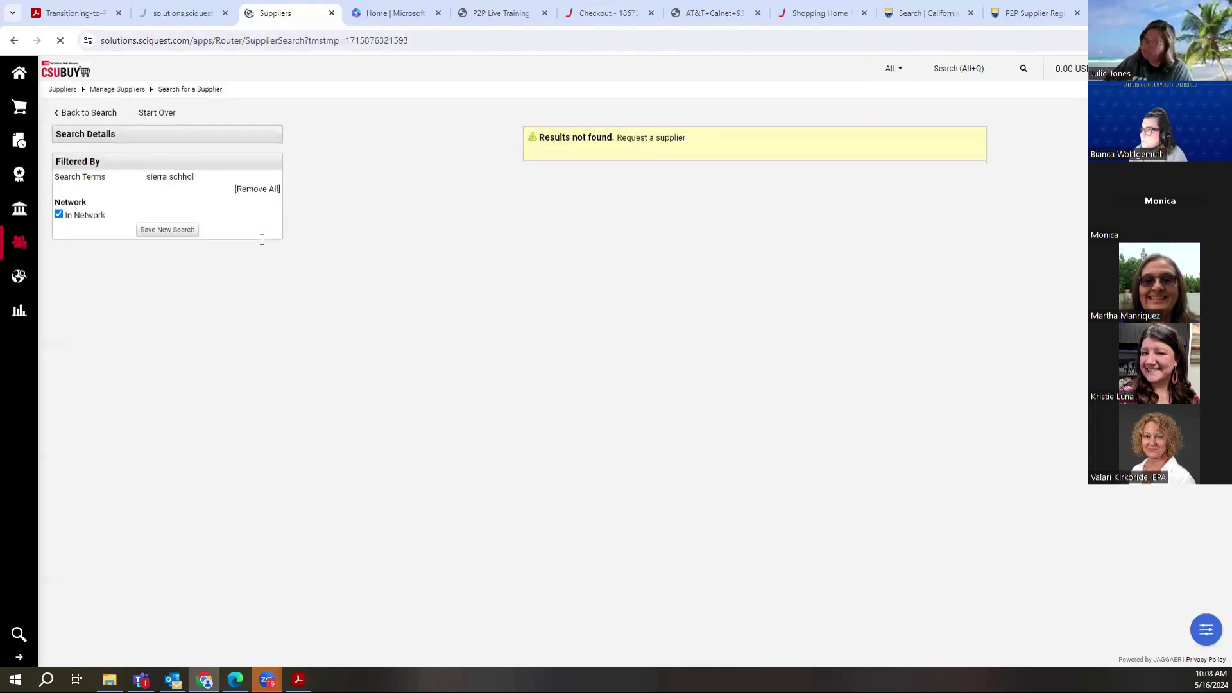
mouse_move(17, 242)
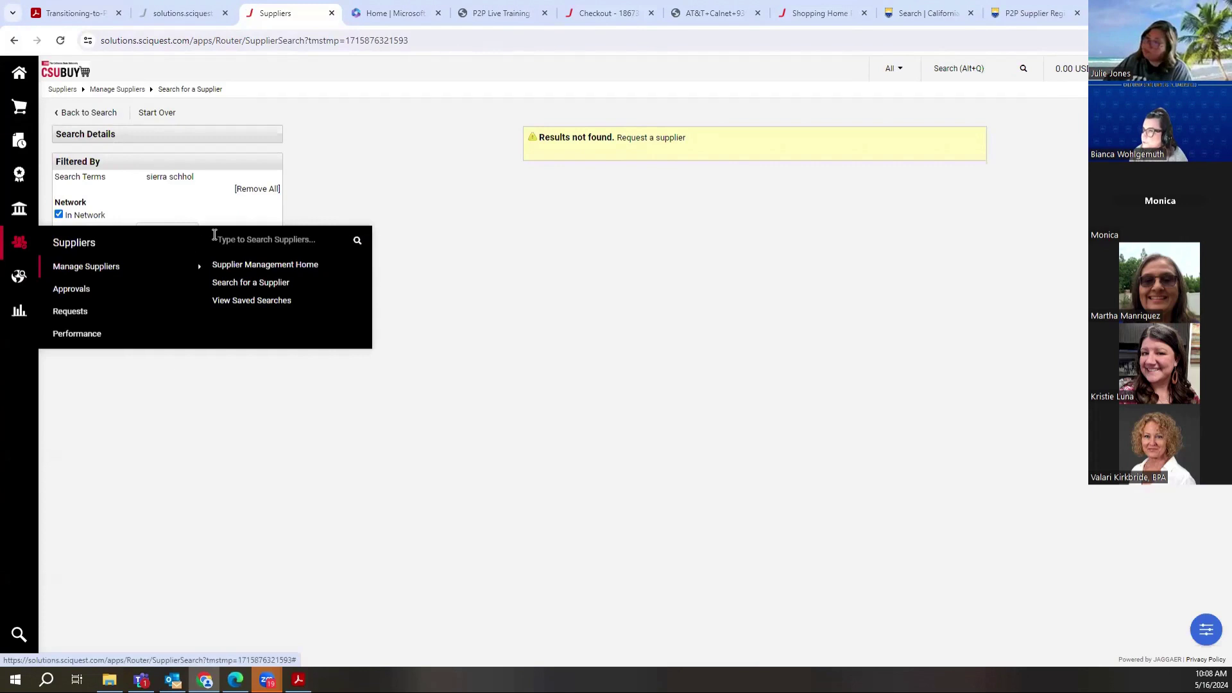
click(215, 239)
text(sier)
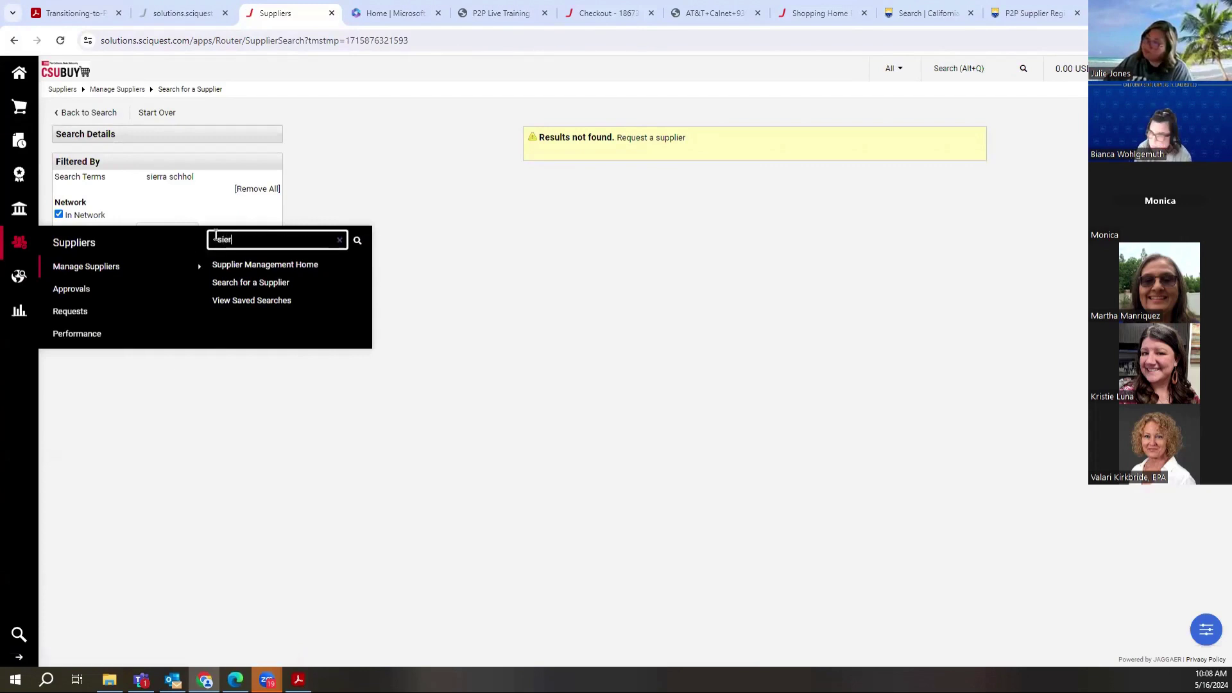
text(r)
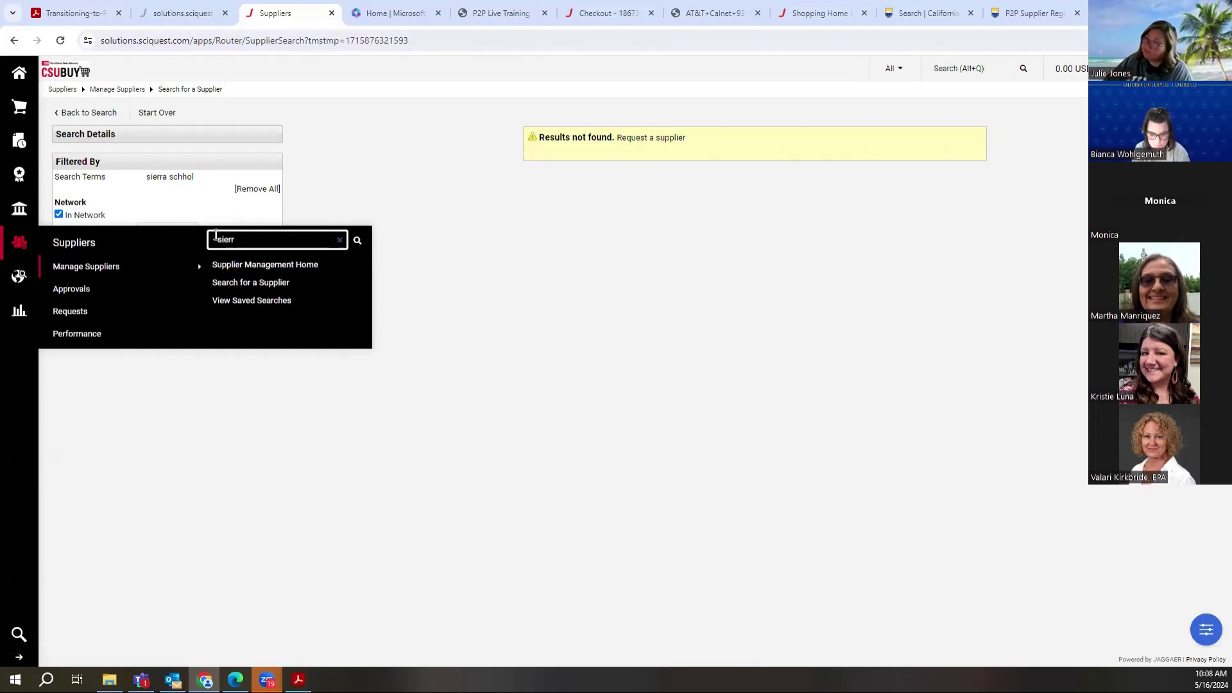
text(a school)
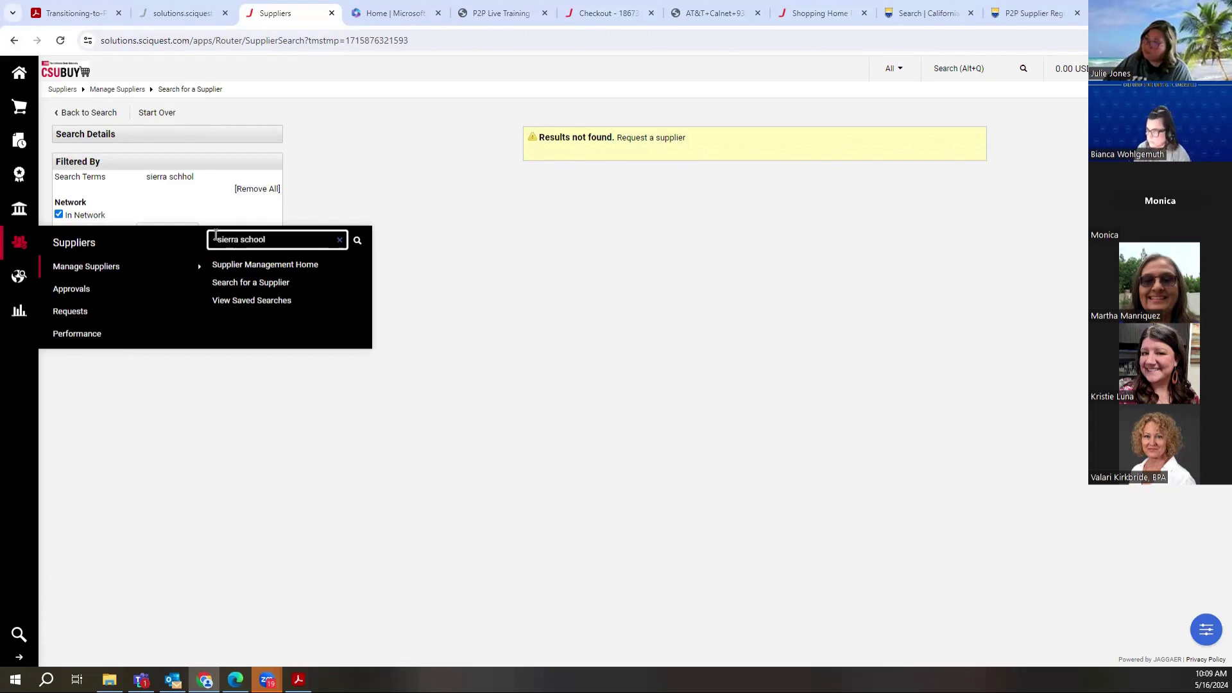
key(Return)
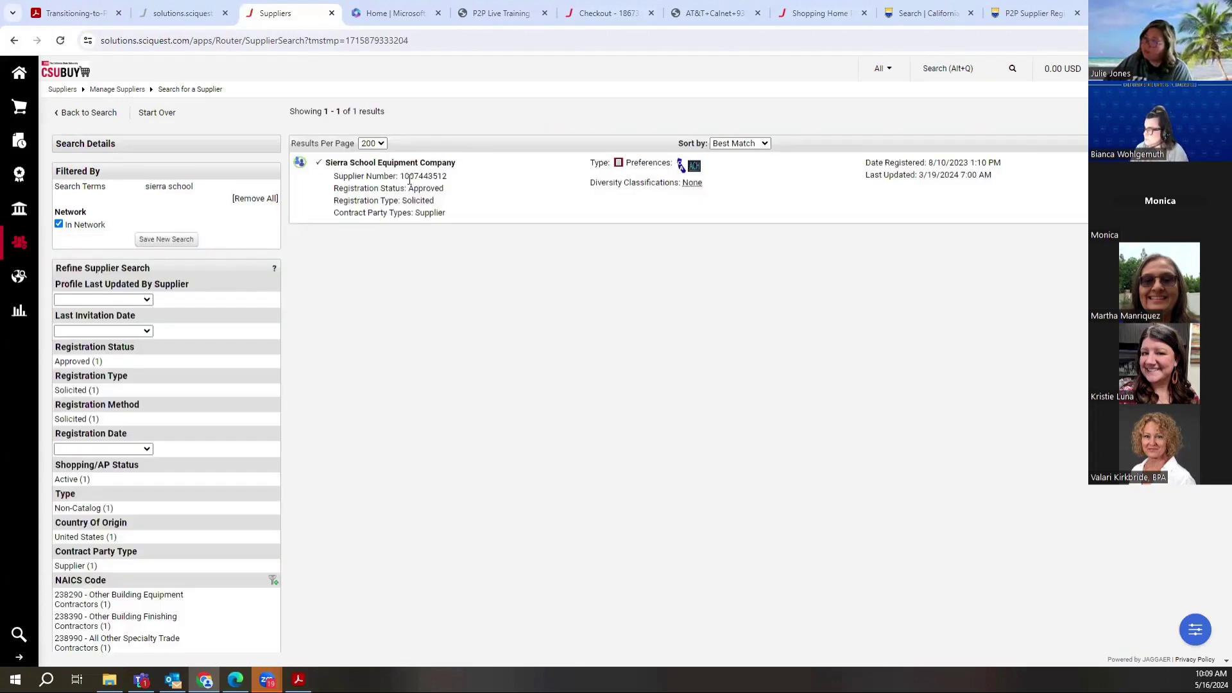
mouse_move(680, 168)
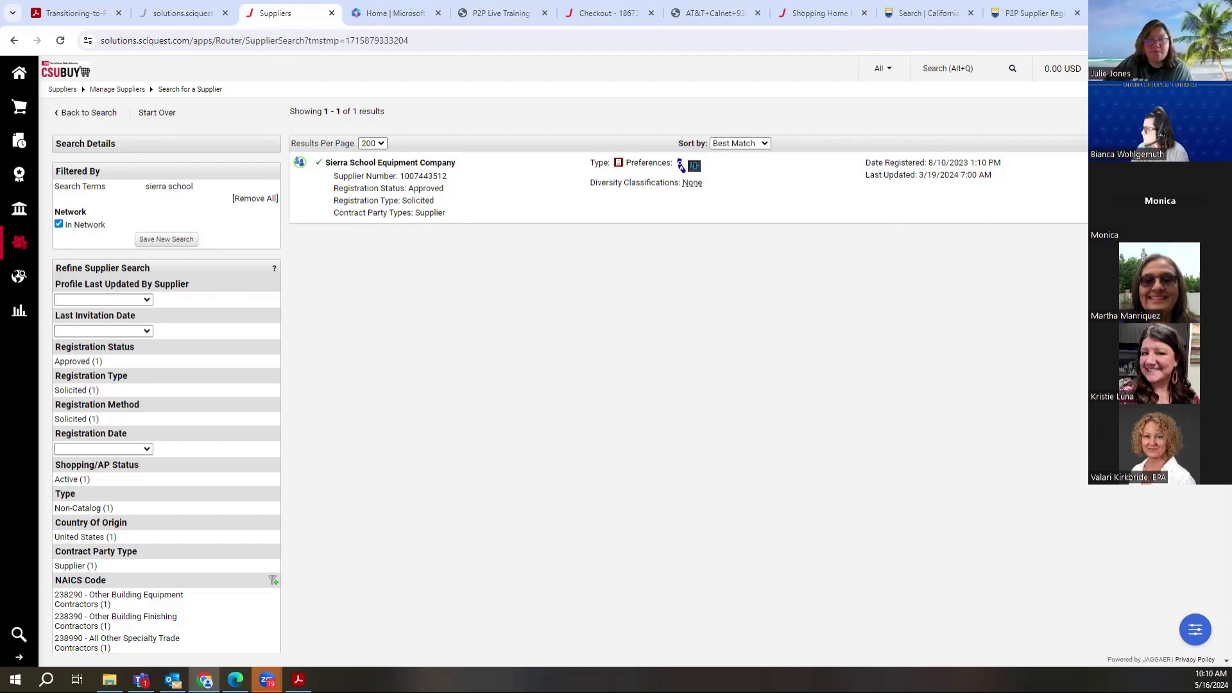
scroll(570, 379, down, 3)
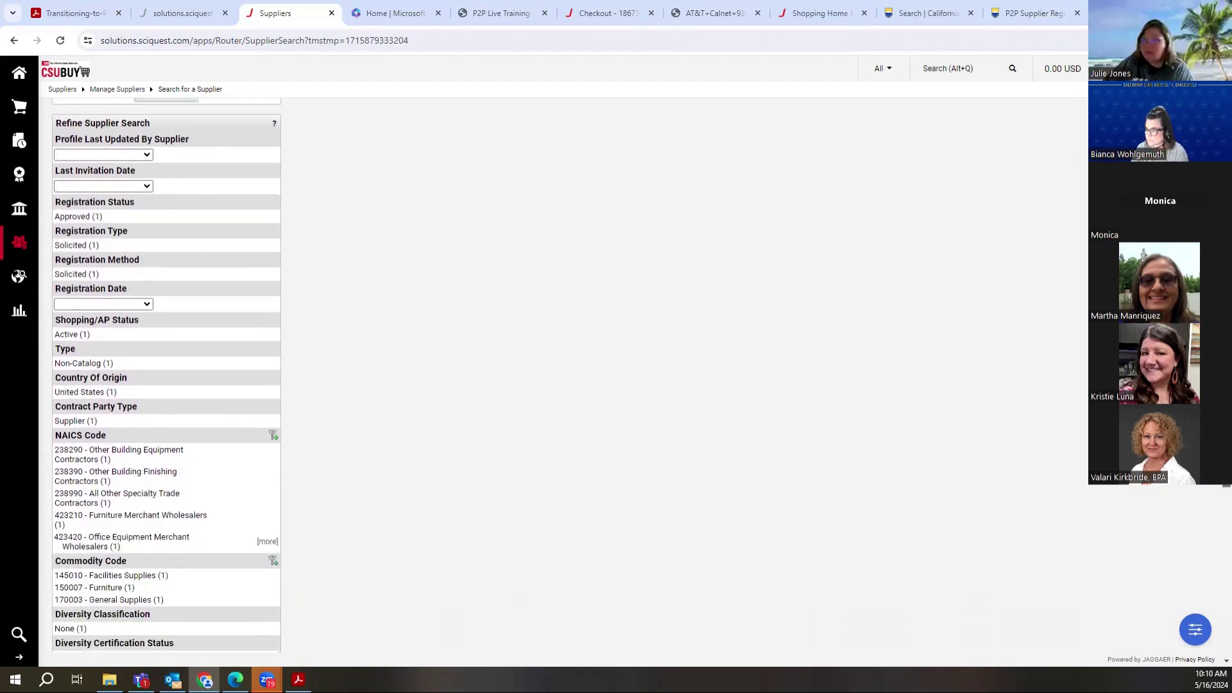
scroll(1213, 492, down, 3)
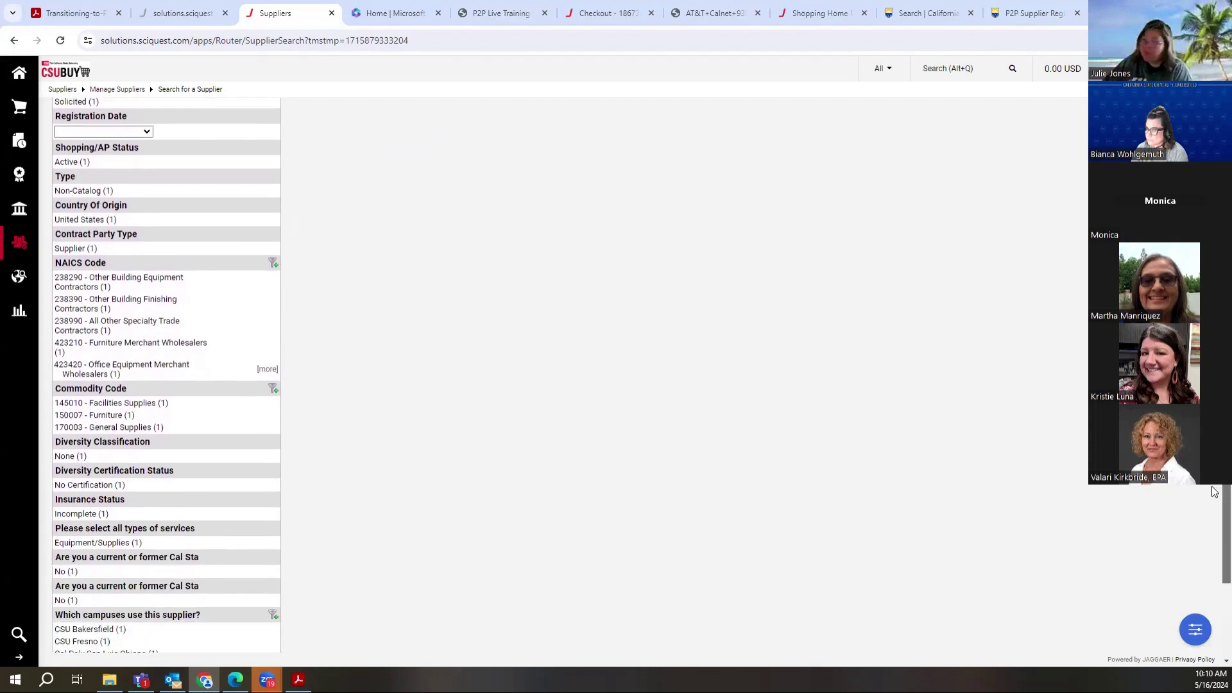
scroll(1214, 491, down, 2)
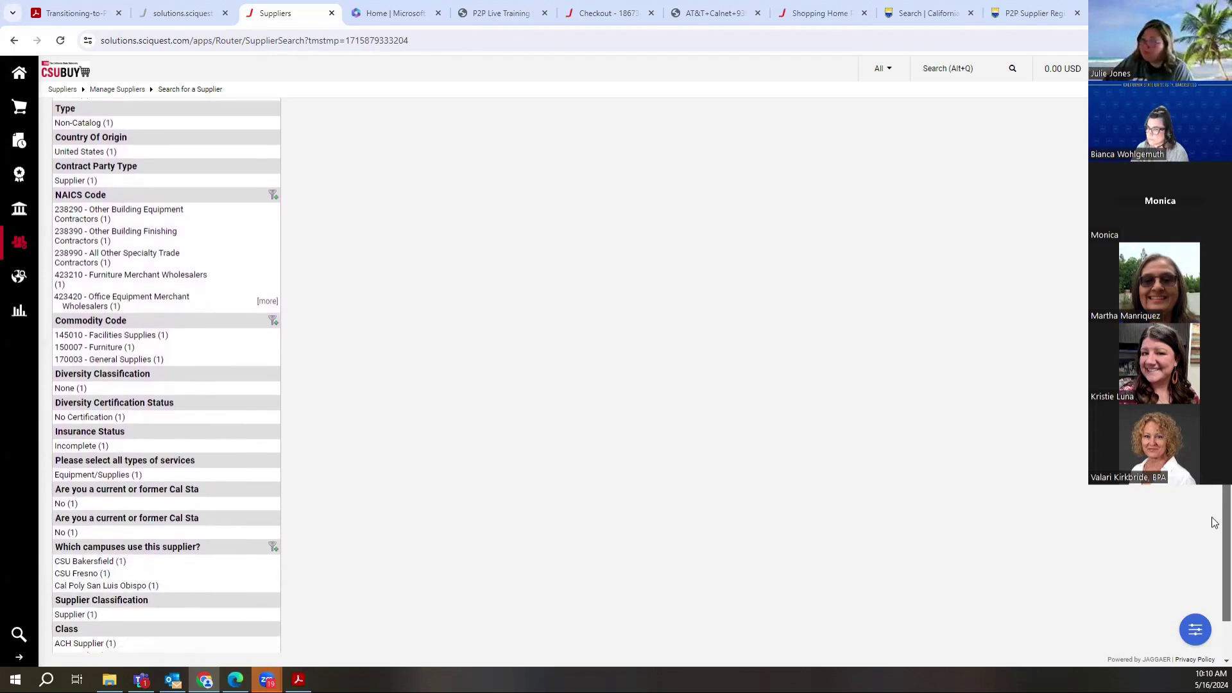
scroll(1214, 522, down, 2)
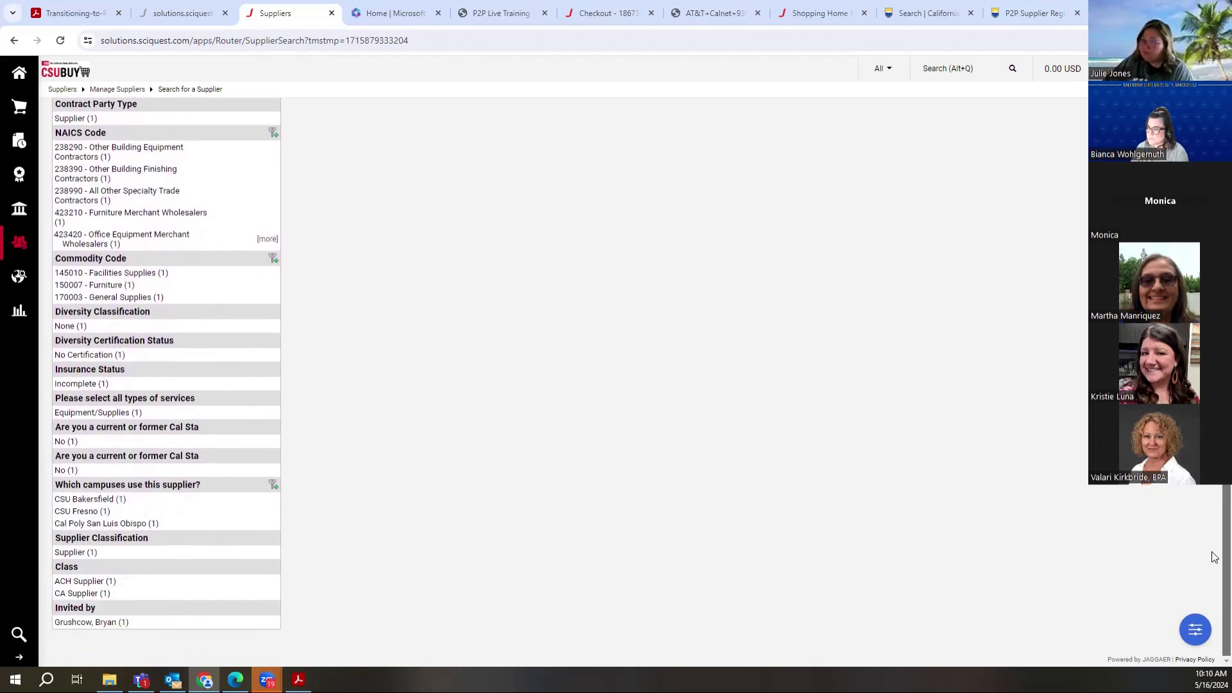
scroll(1214, 545, up, 1)
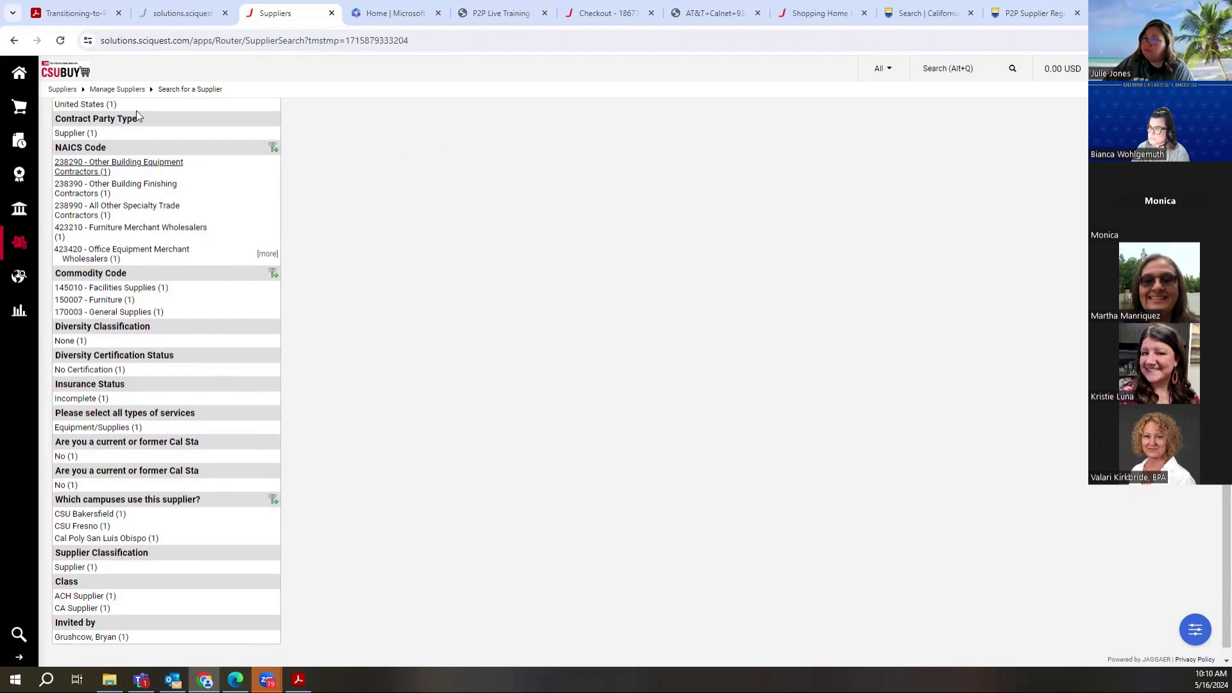
drag(1226, 489, 1226, 399)
scroll(152, 370, up, 2)
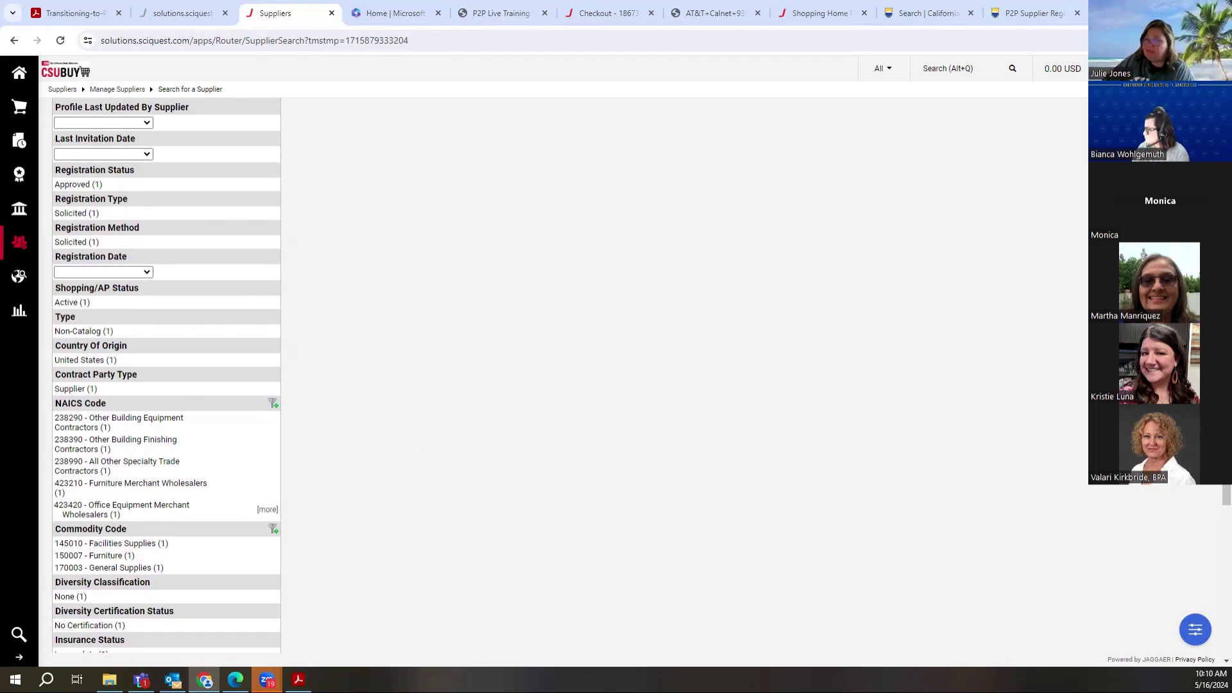
scroll(1215, 493, down, 2)
scroll(1214, 513, down, 3)
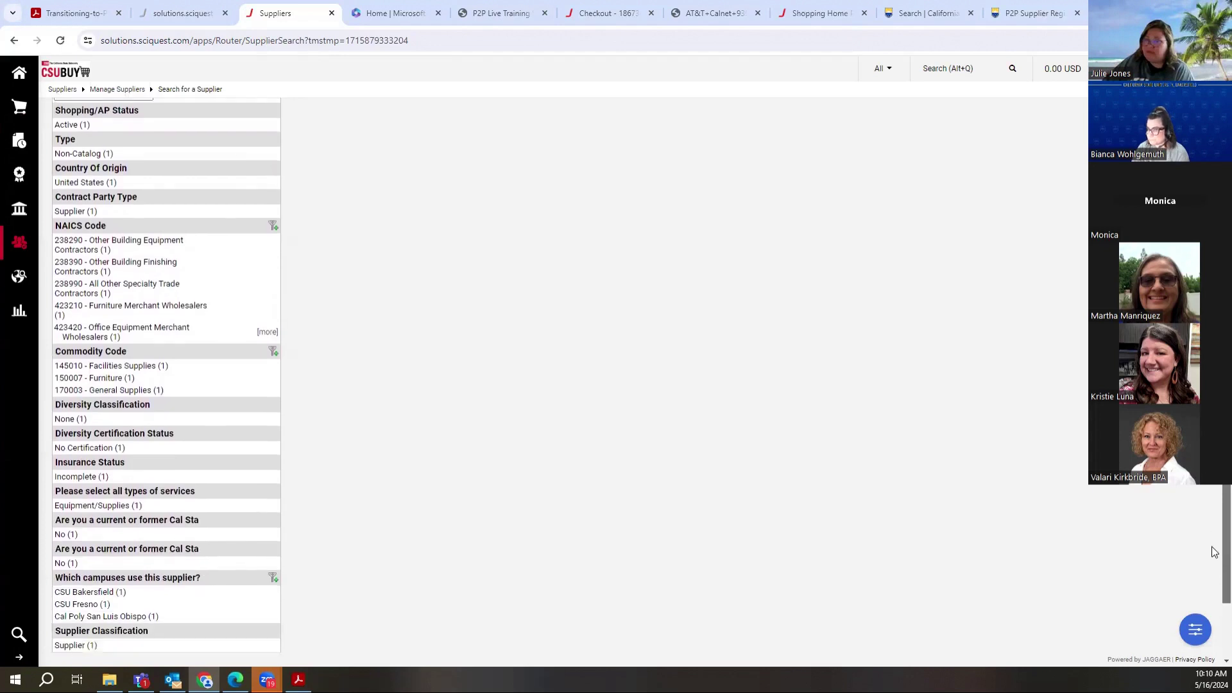
scroll(1215, 568, down, 1)
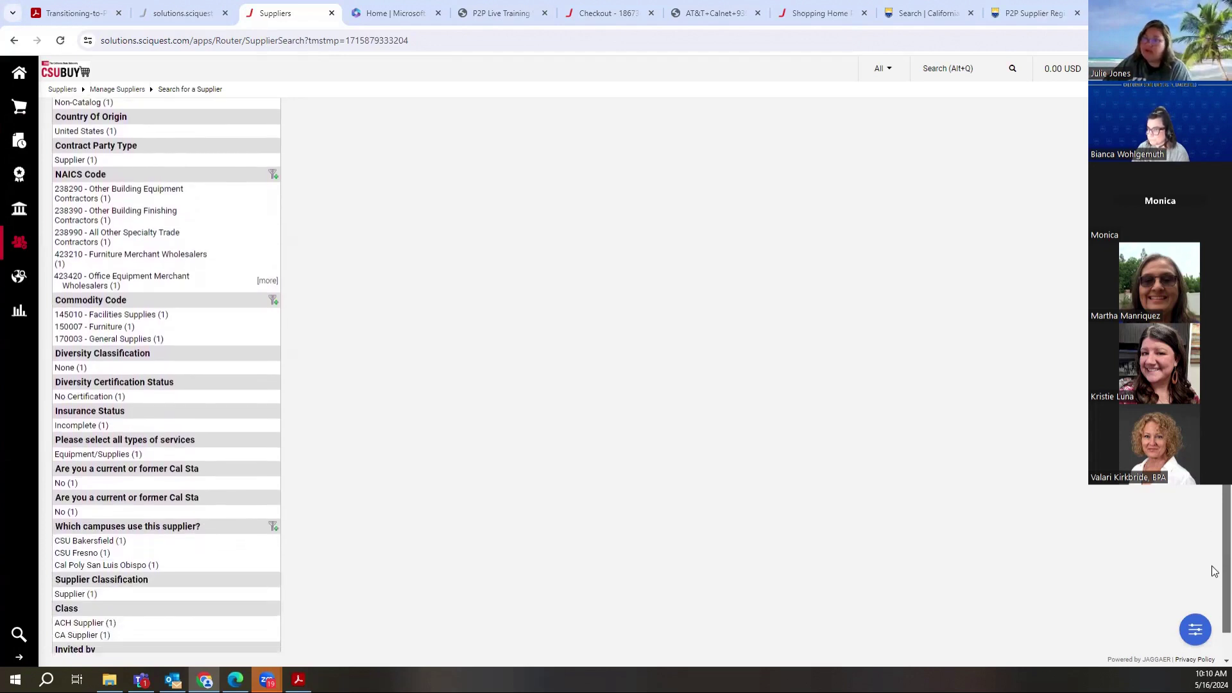
scroll(1215, 574, down, 1)
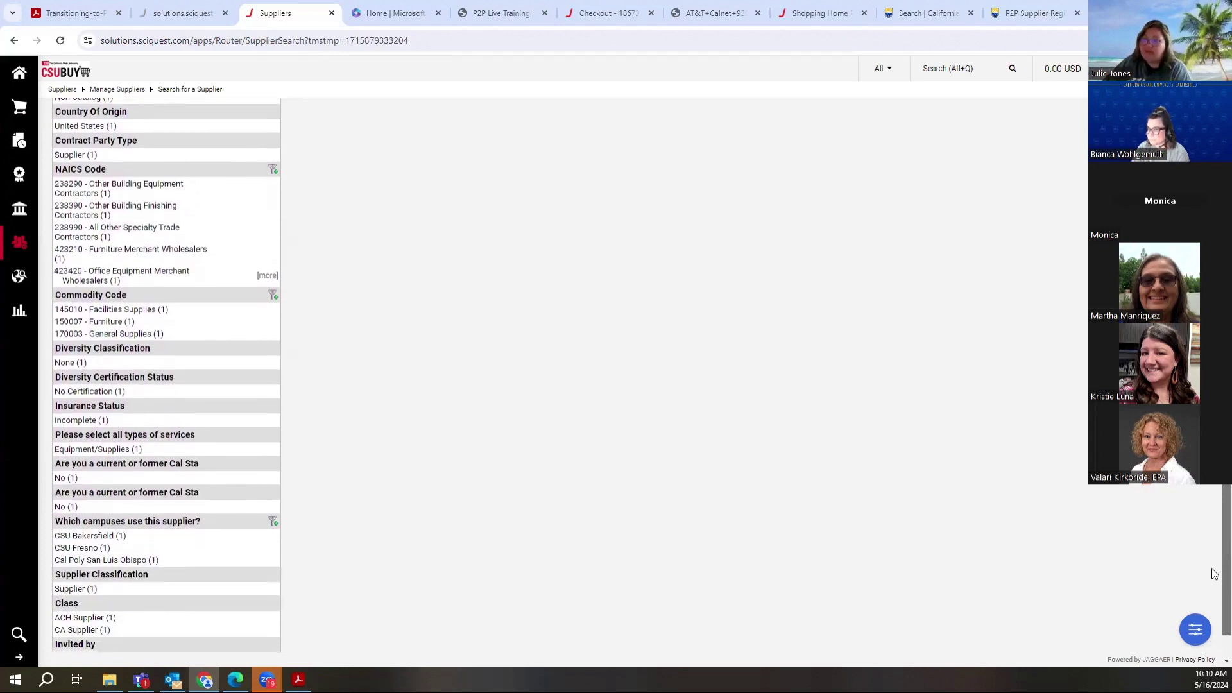
scroll(1215, 577, down, 1)
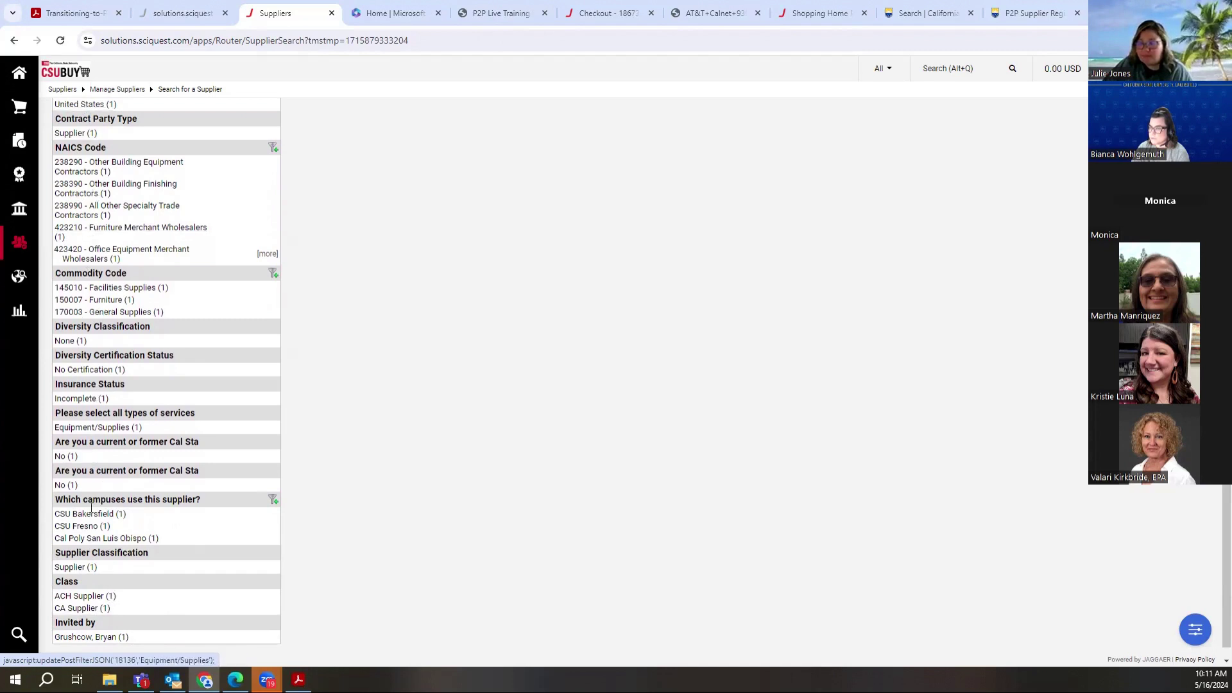
scroll(1215, 546, up, 3)
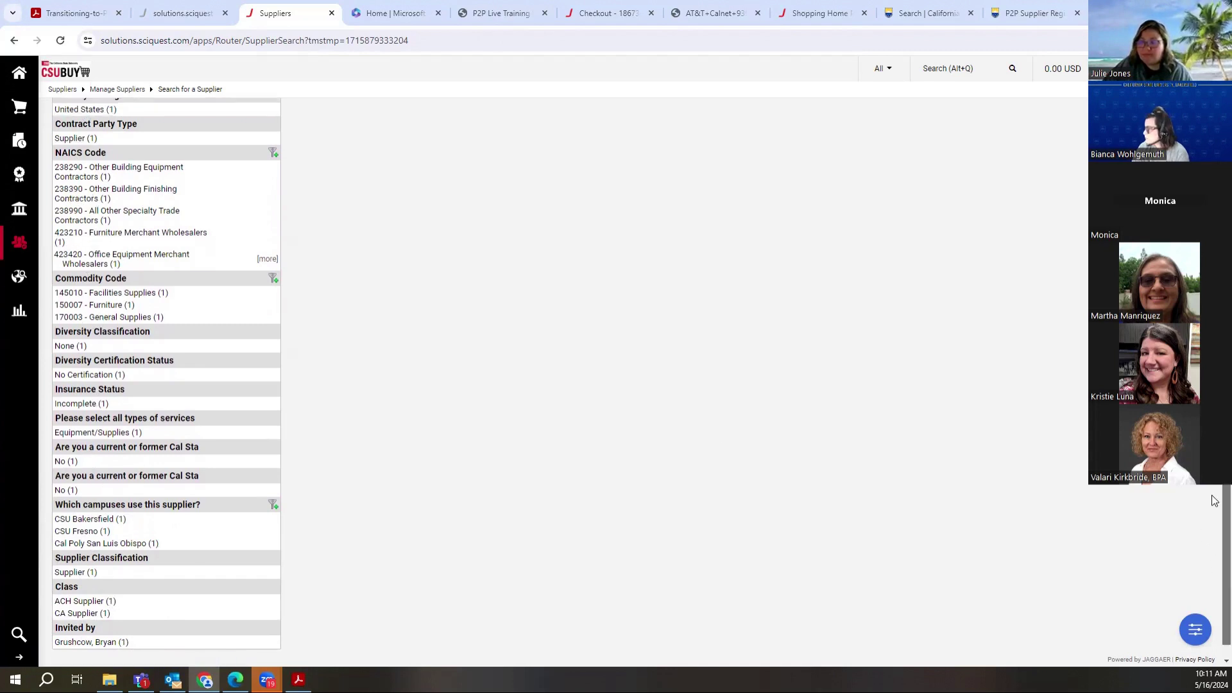
scroll(641, 374, up, 5)
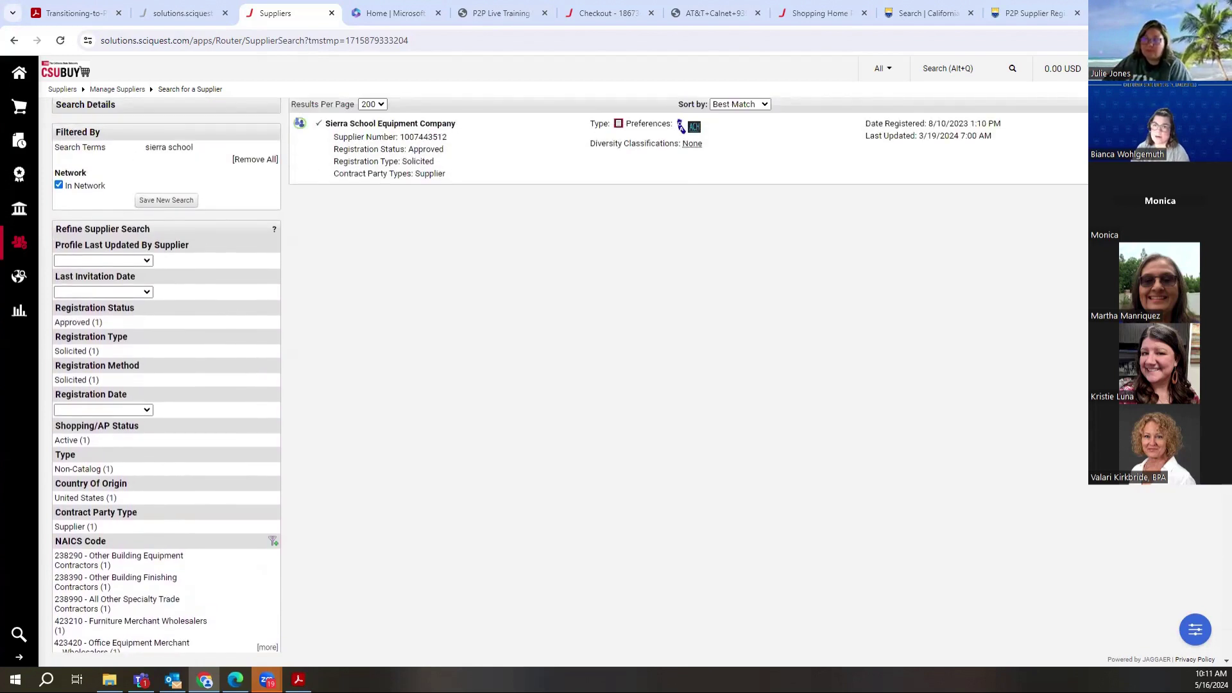
scroll(1215, 507, down, 6)
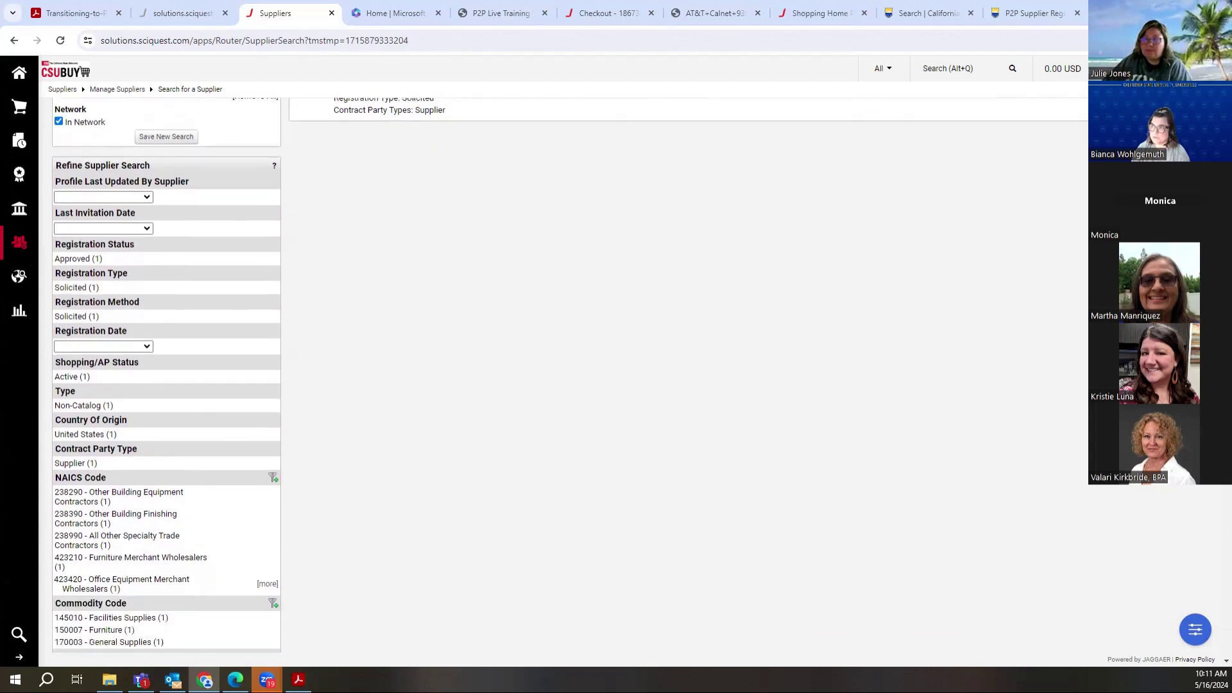
scroll(1214, 507, down, 2)
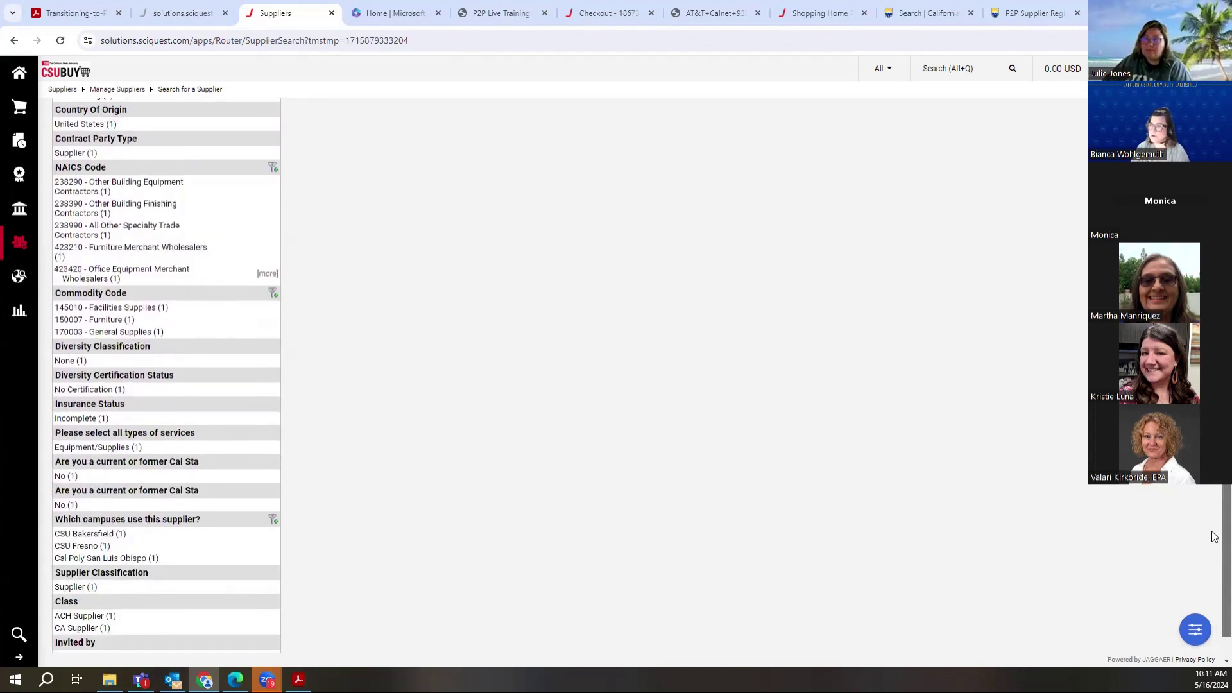
scroll(1215, 527, up, 4)
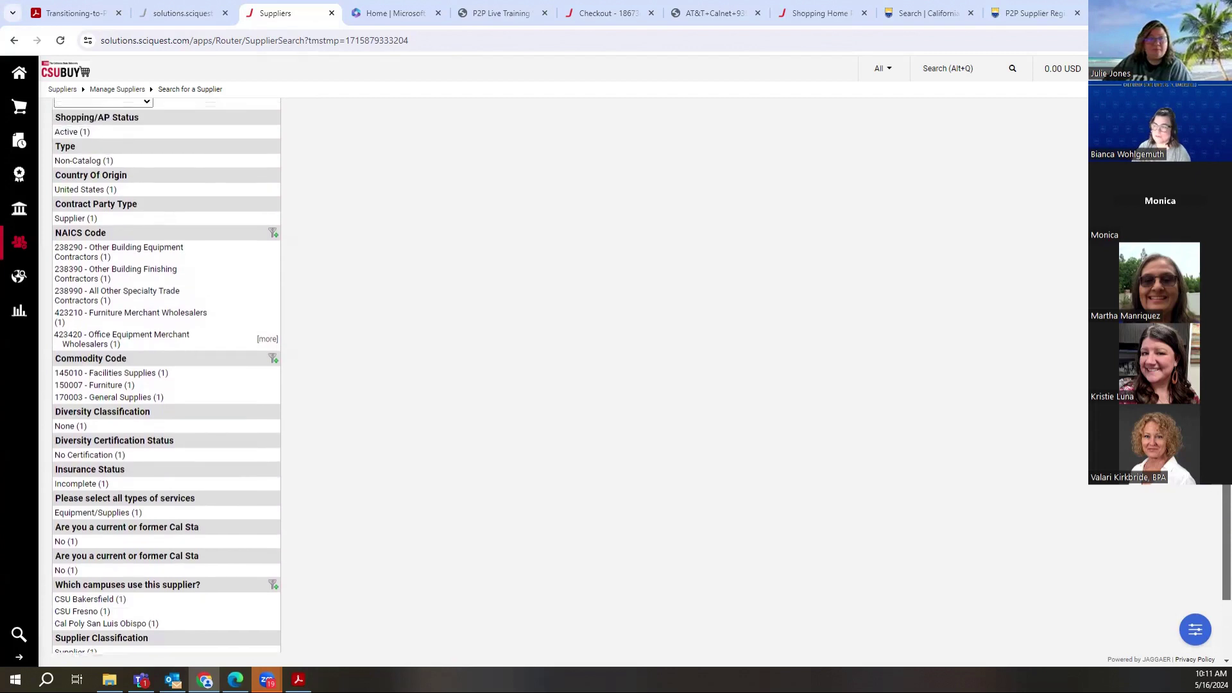
scroll(1215, 514, up, 3)
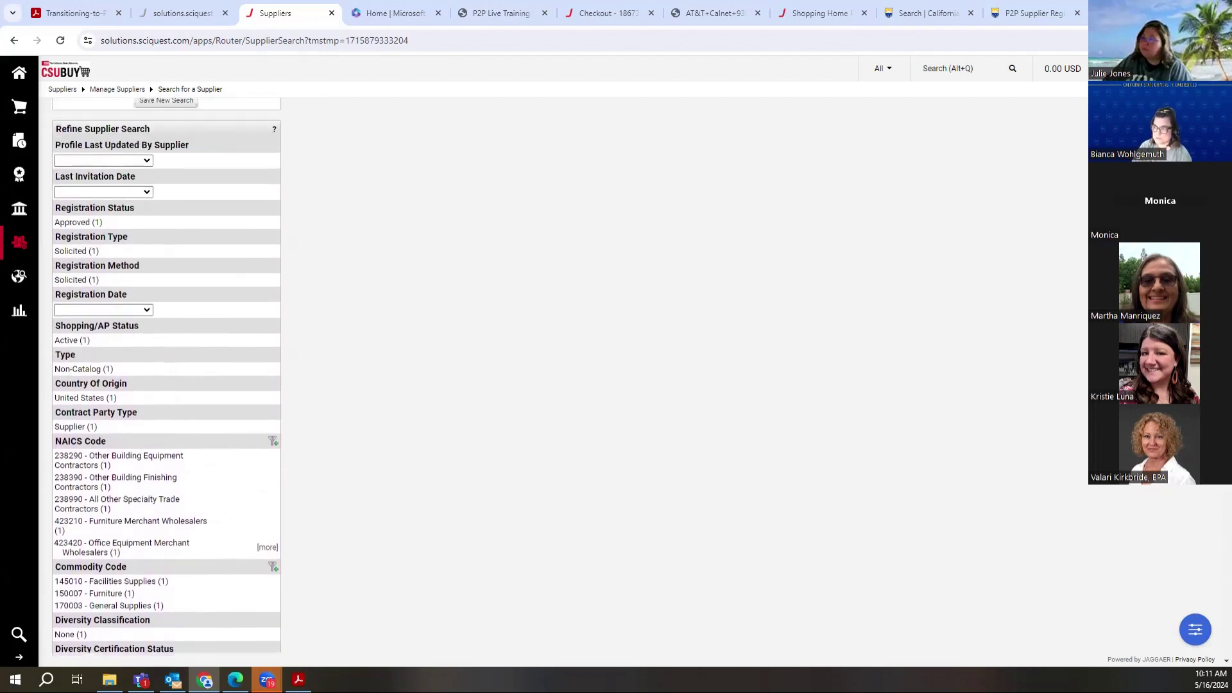
scroll(1214, 514, up, 1)
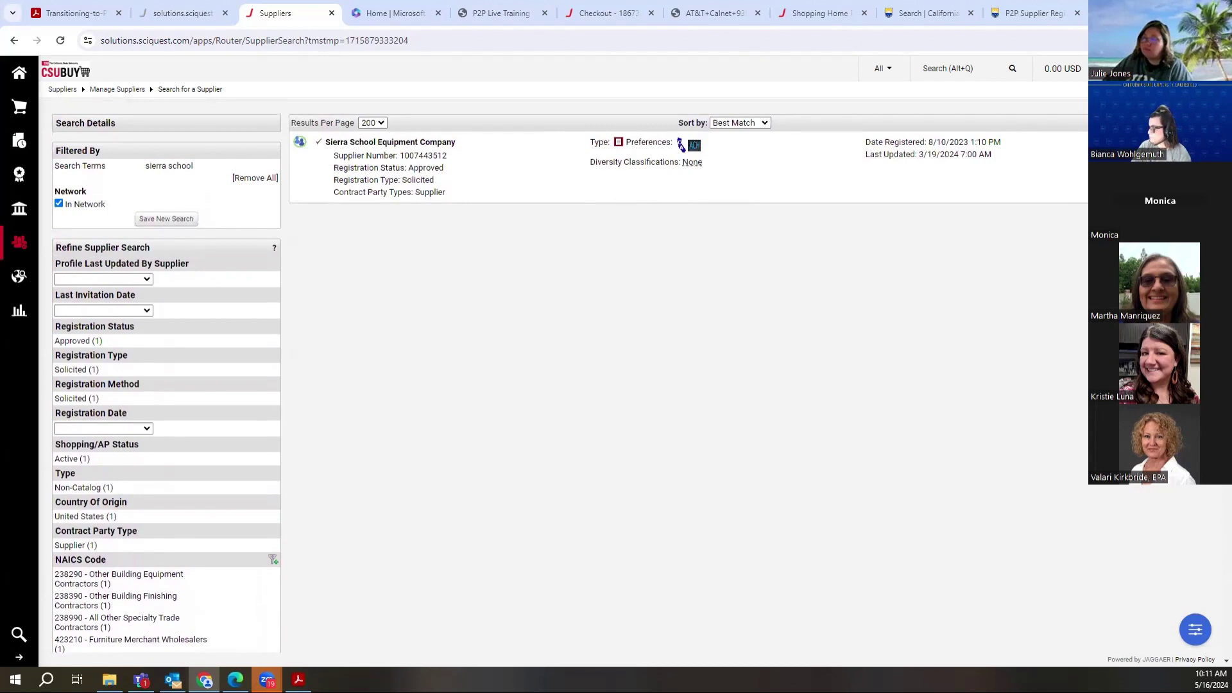
scroll(571, 375, down, 3)
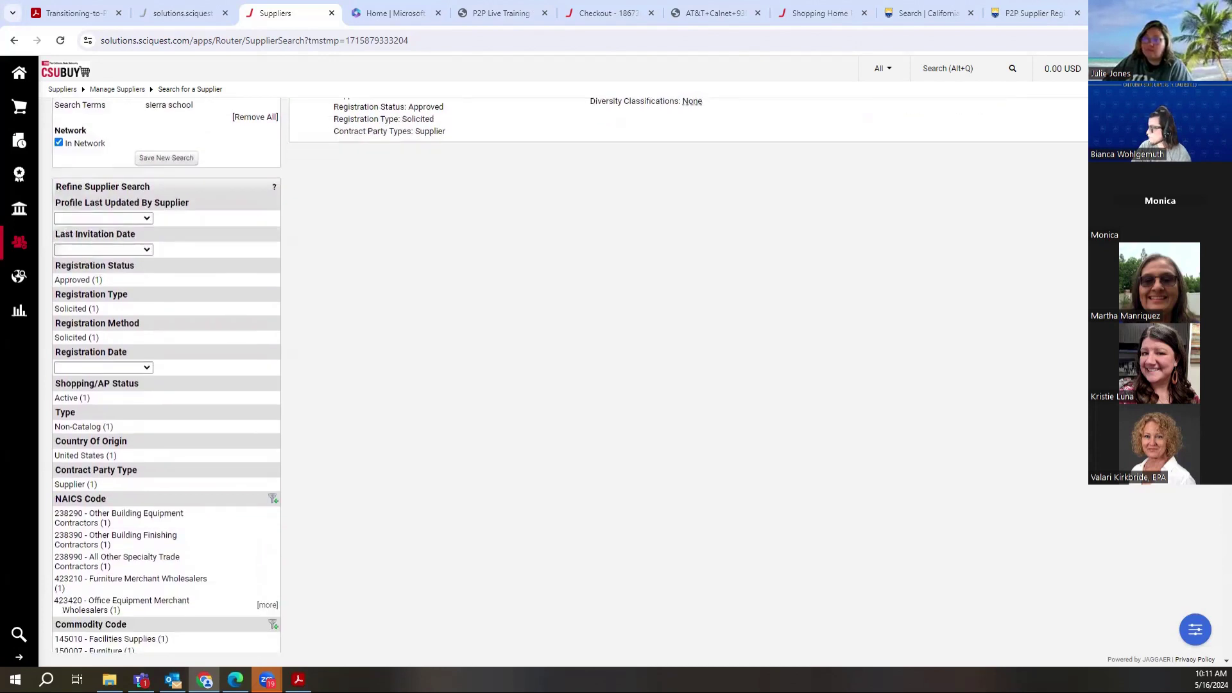
scroll(166, 375, down, 1)
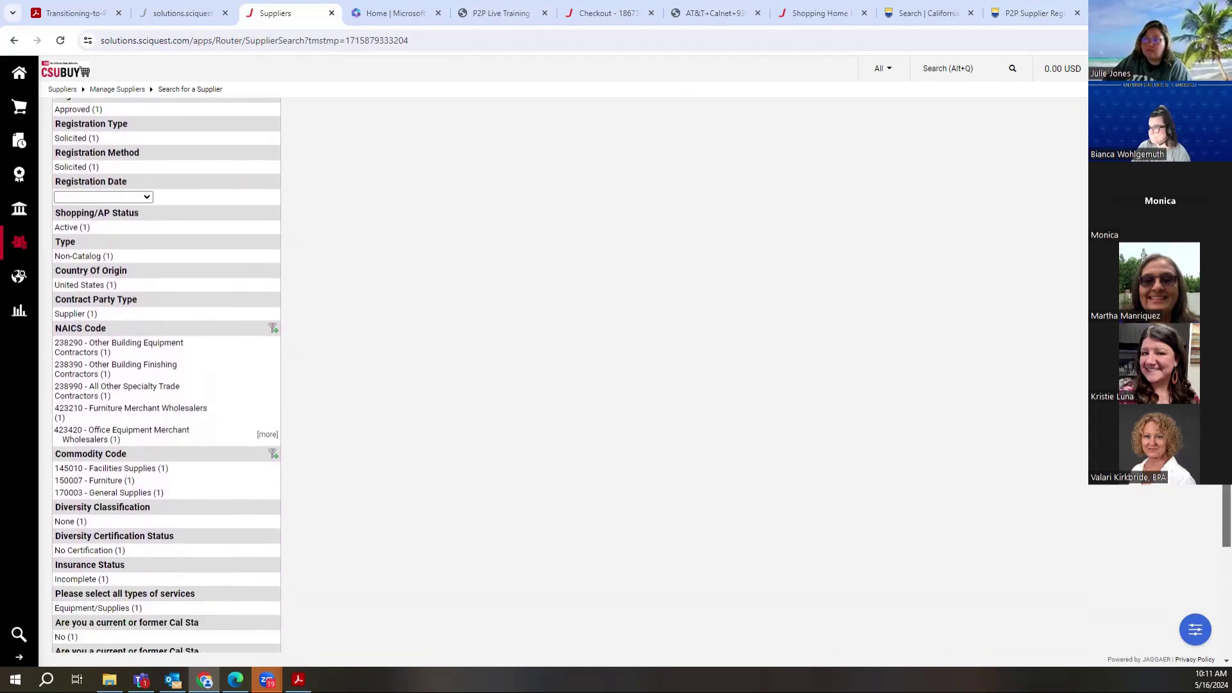